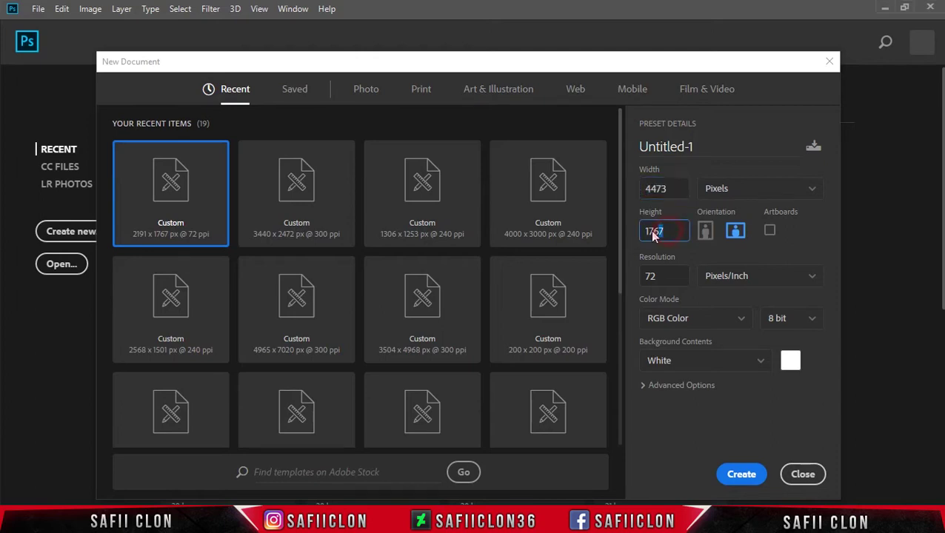
# Step: Create the white 4473 × 6326 px Untitled-1 document in pixels and pixels per inch
pyautogui.click(741, 191)
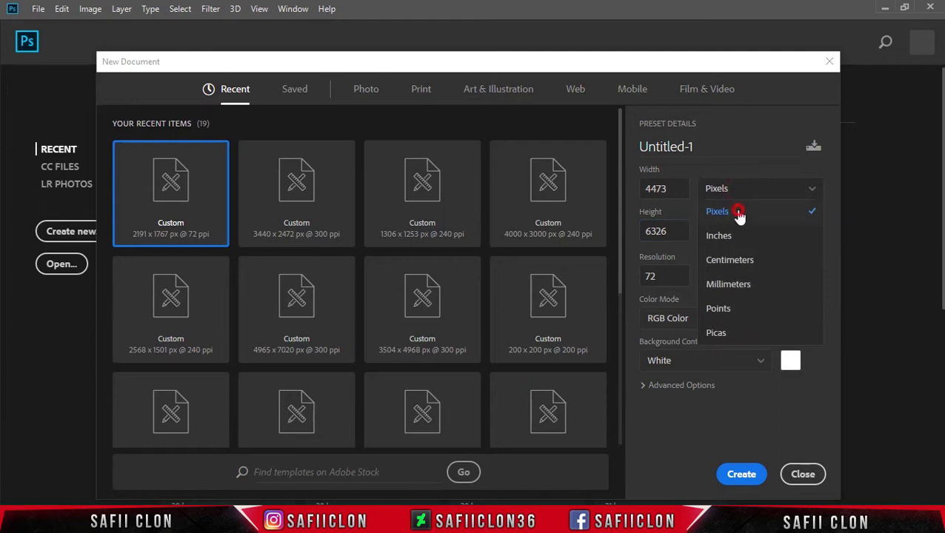
pyautogui.click(739, 213)
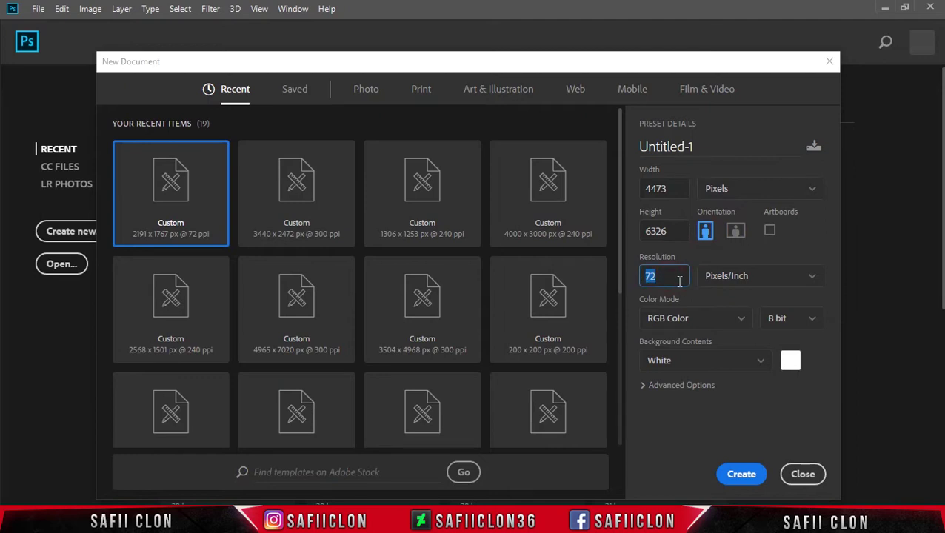
pyautogui.click(750, 281)
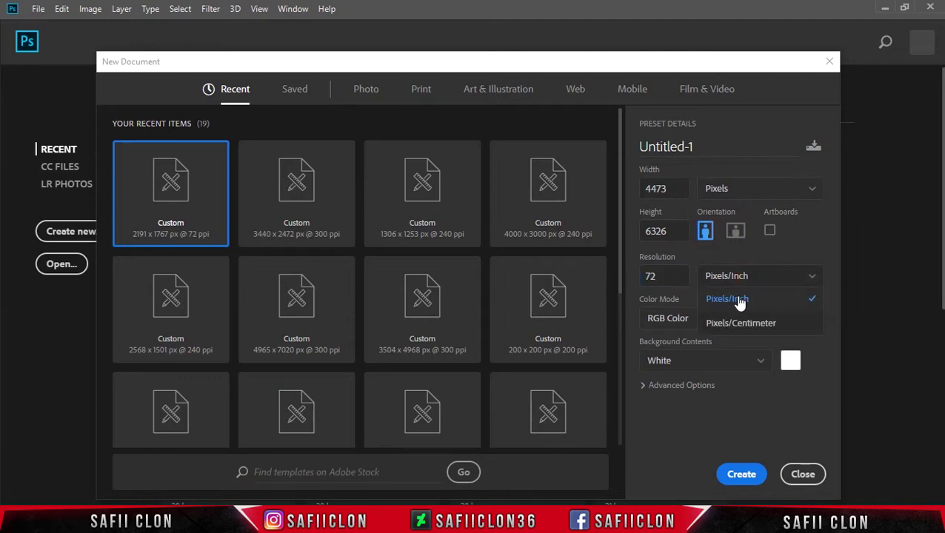
pyautogui.click(741, 300)
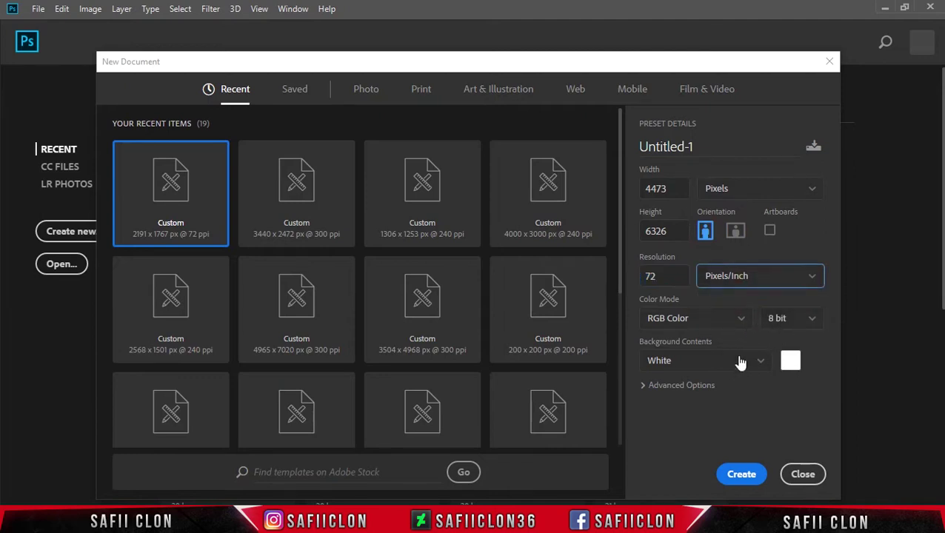
pyautogui.click(762, 362)
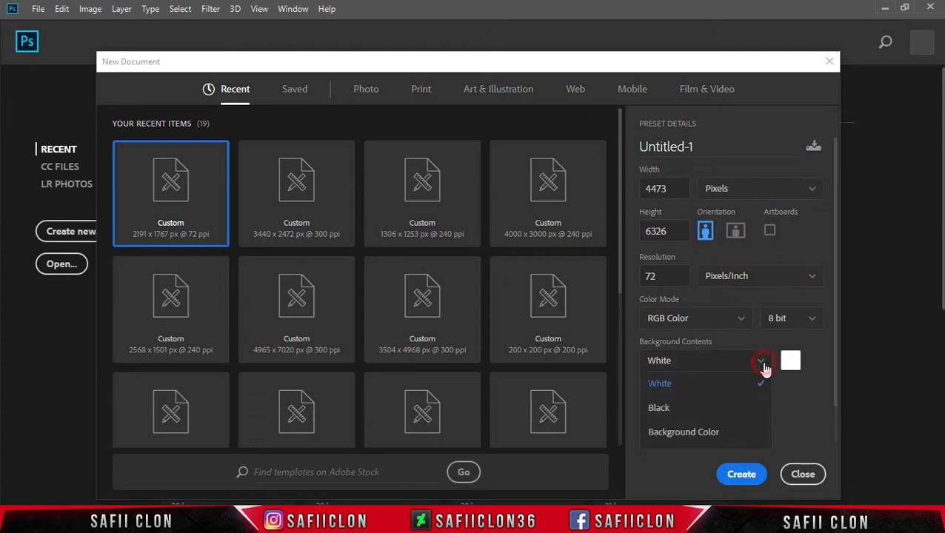
pyautogui.click(689, 385)
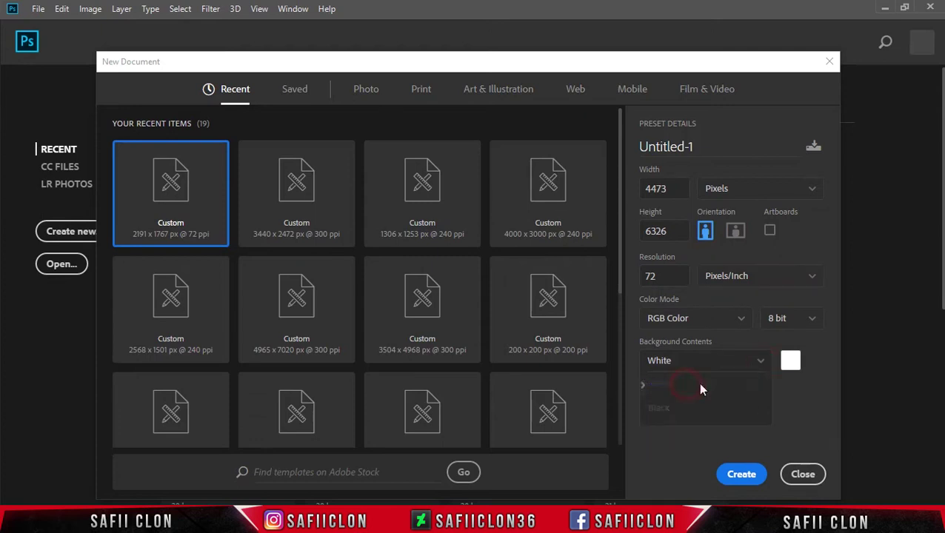
pyautogui.click(744, 476)
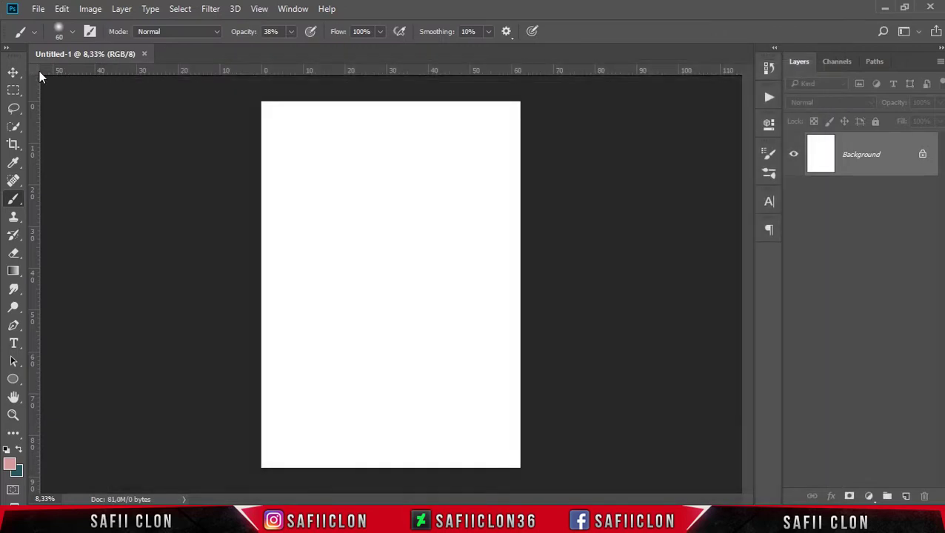
pyautogui.click(14, 72)
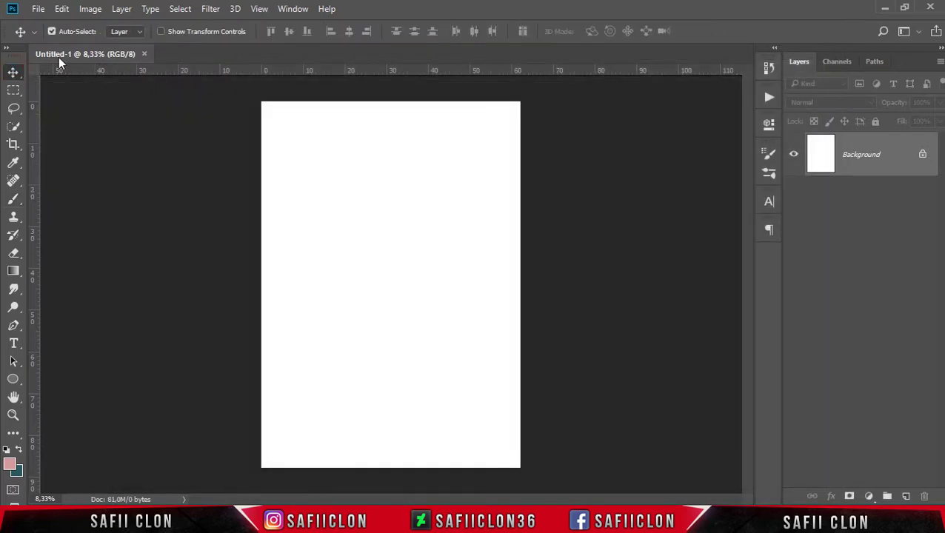
# Step: Open the masked man JPG photo
pyautogui.click(38, 9)
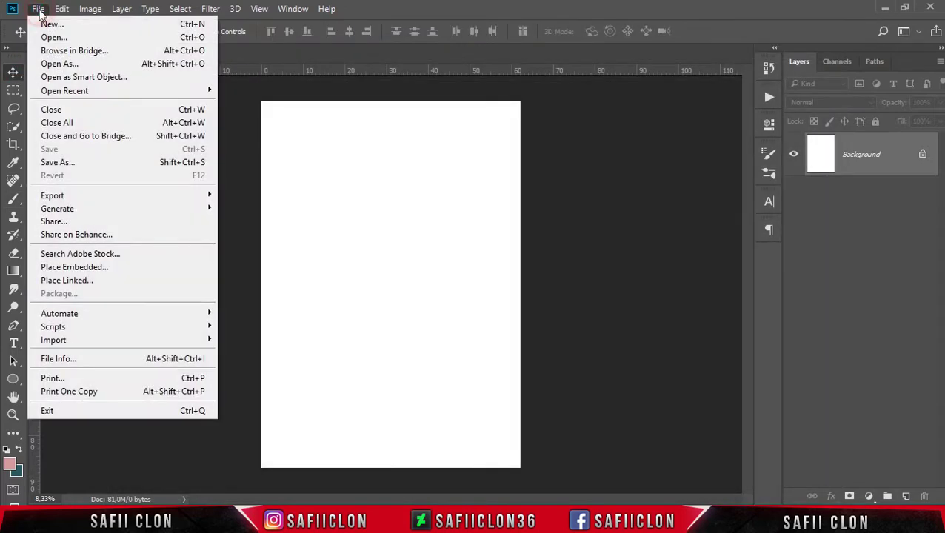
pyautogui.click(70, 39)
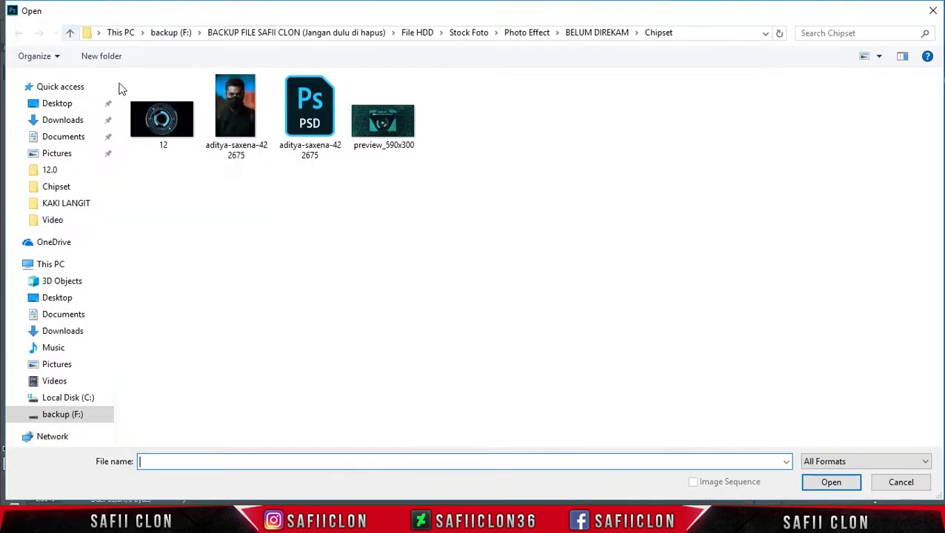
pyautogui.click(236, 131)
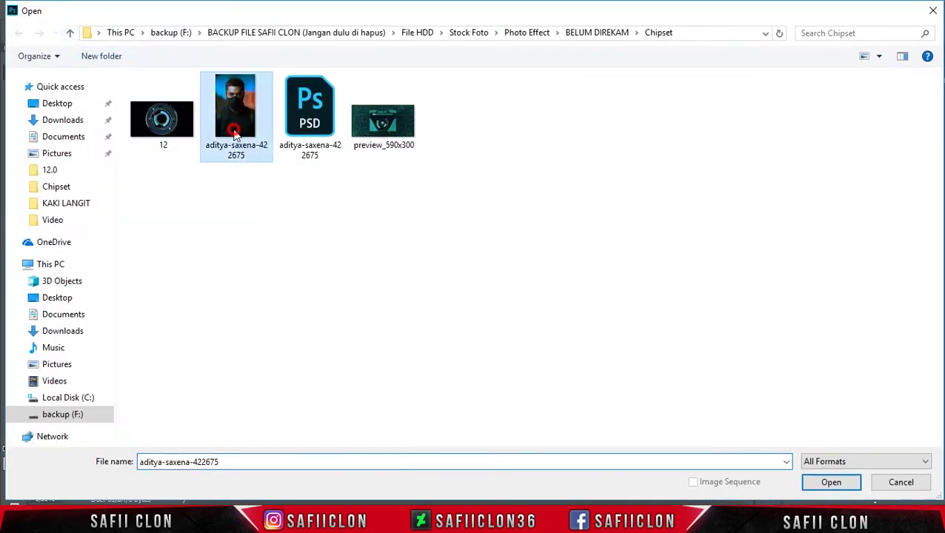
pyautogui.click(833, 484)
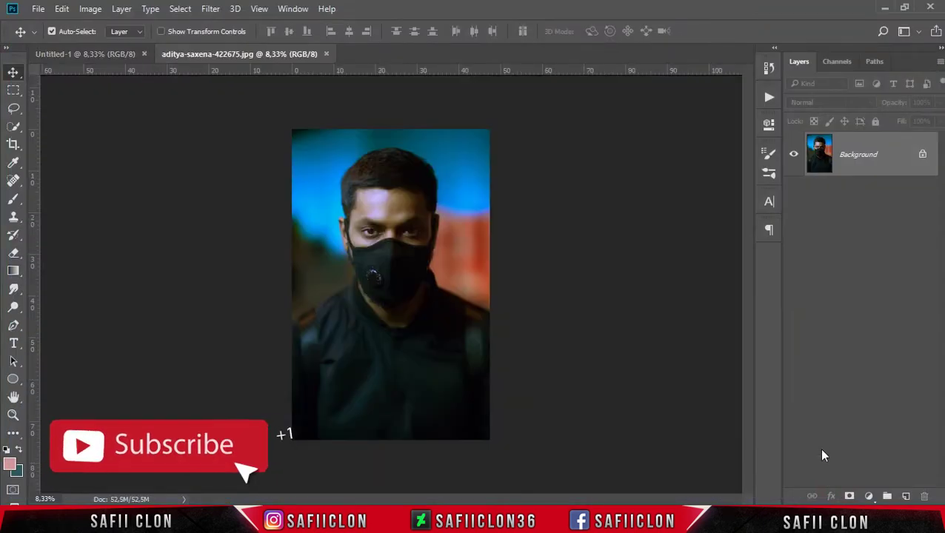
# Step: Duplicate the photo's Background layer into the Untitled-1 document
pyautogui.rightClick(875, 163)
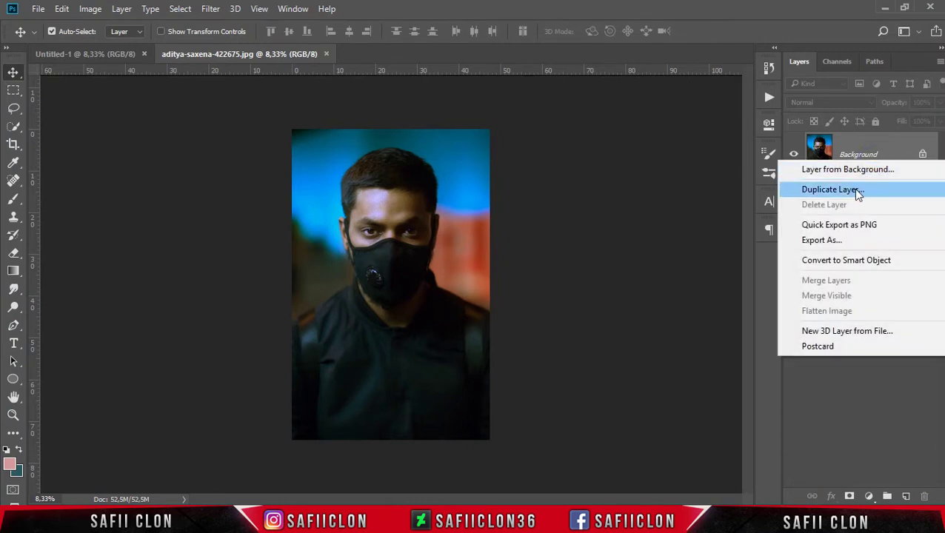
pyautogui.click(832, 190)
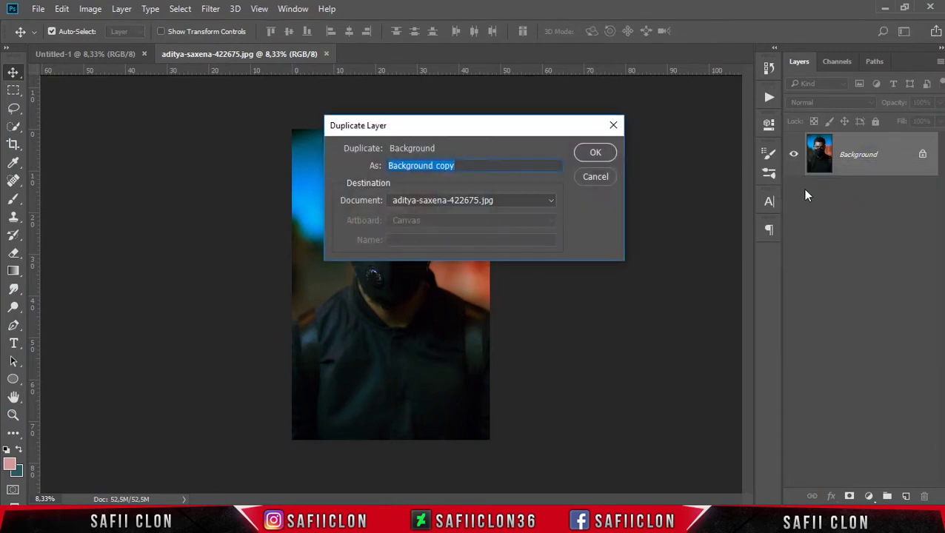
pyautogui.click(552, 200)
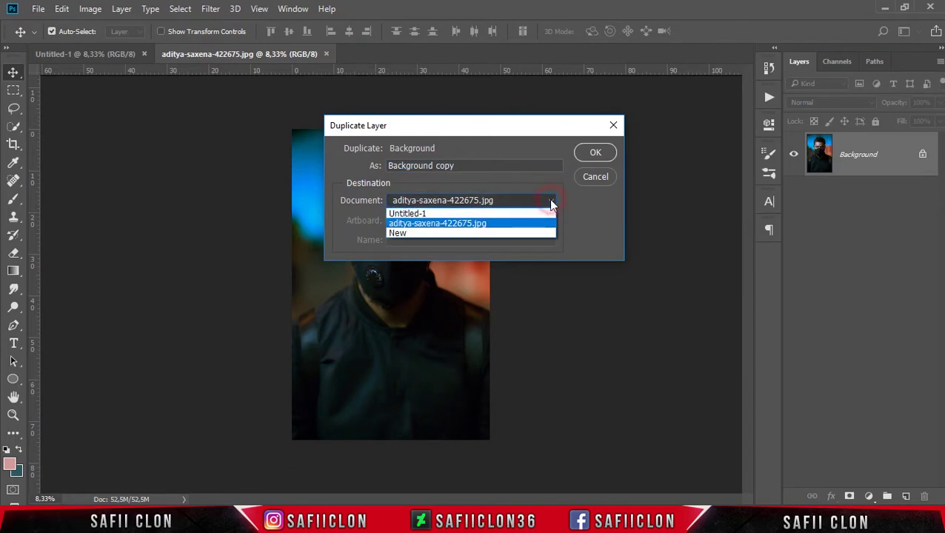
pyautogui.click(419, 215)
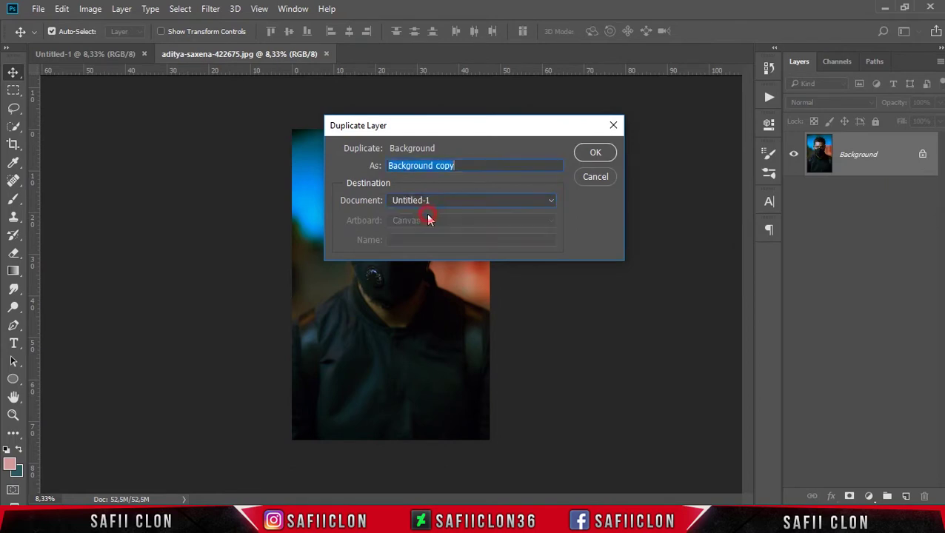
pyautogui.click(596, 153)
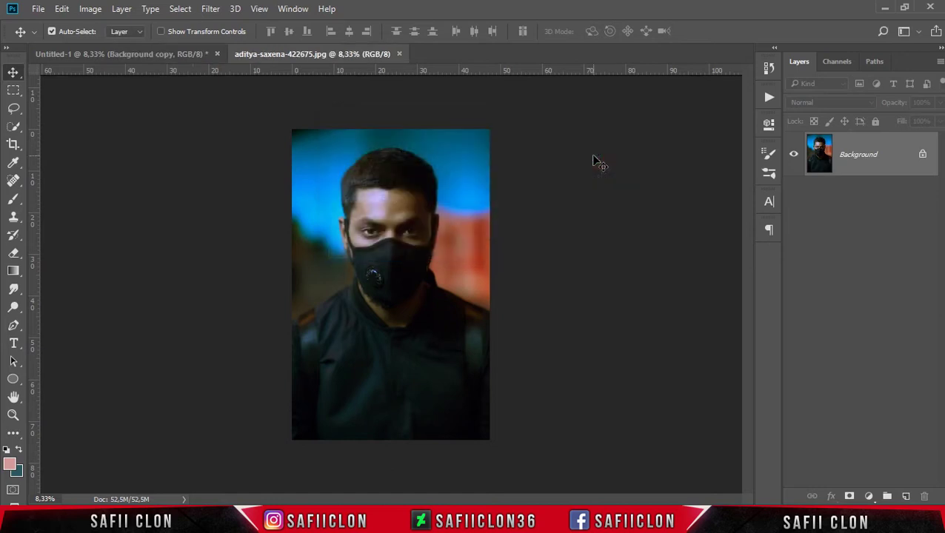
pyautogui.click(153, 55)
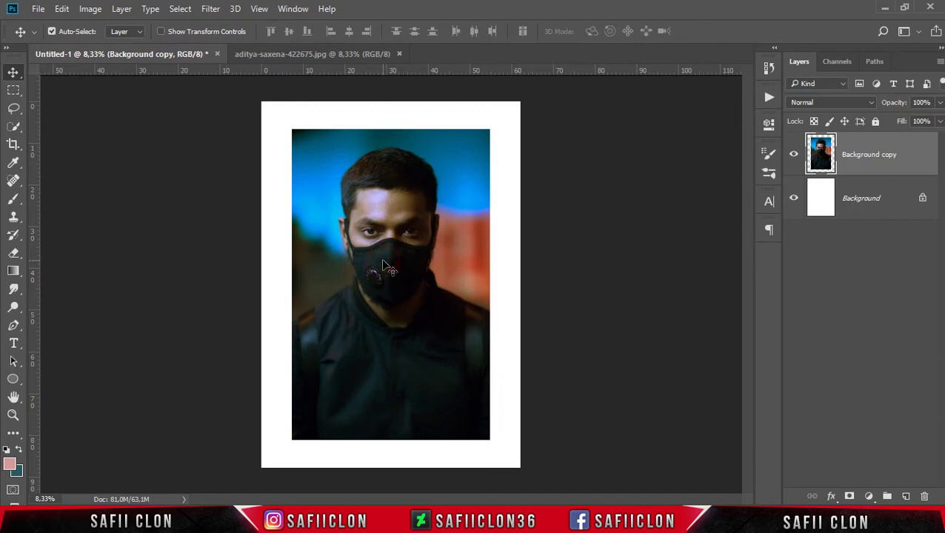
# Step: Place guides on the photo's left, top, right and bottom edges, keeping rulers visible
pyautogui.moveTo(34, 241); pyautogui.dragTo(290, 263)
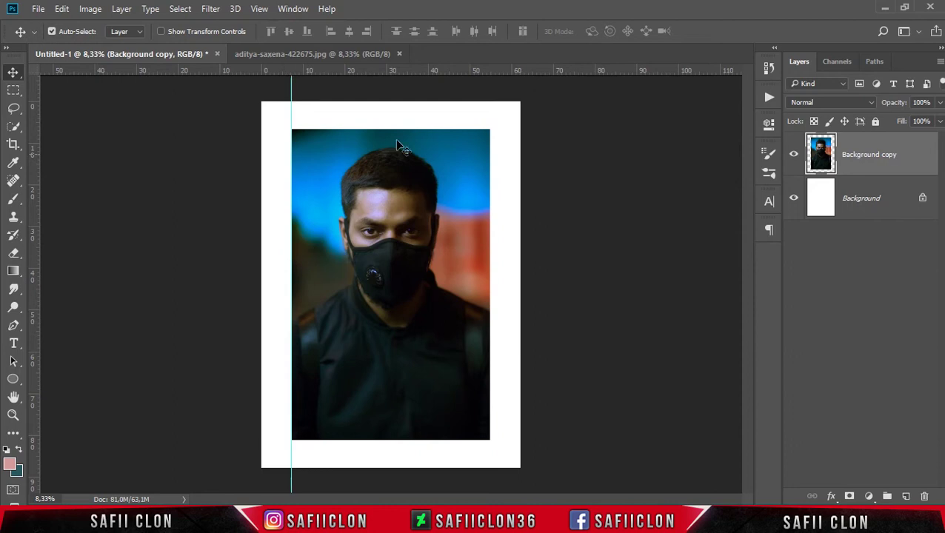
pyautogui.moveTo(413, 74); pyautogui.dragTo(416, 129)
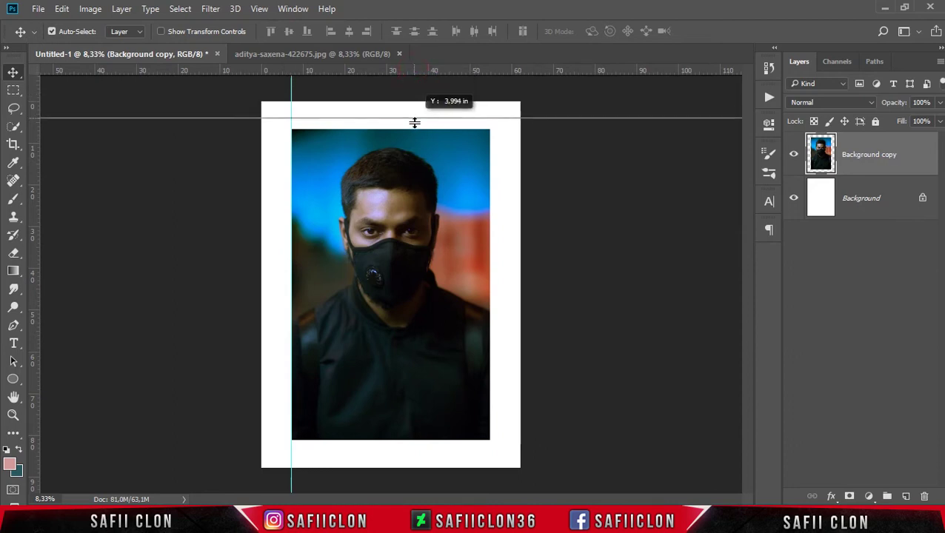
pyautogui.moveTo(37, 259); pyautogui.dragTo(486, 295)
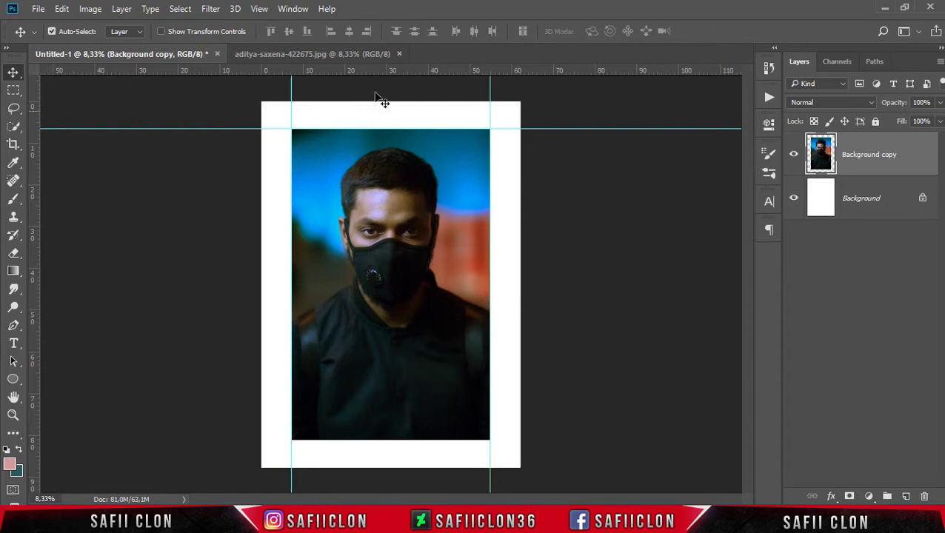
pyautogui.moveTo(379, 74); pyautogui.dragTo(400, 440)
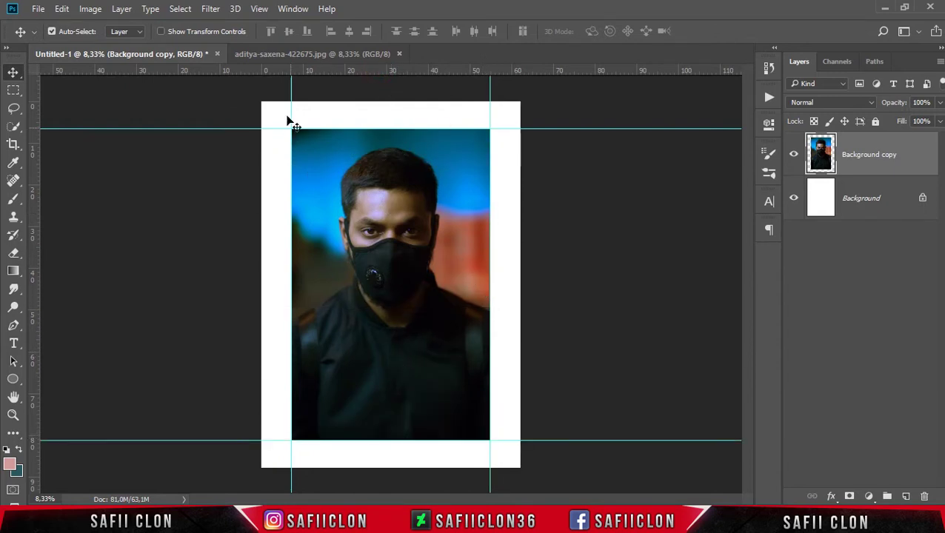
pyautogui.click(260, 9)
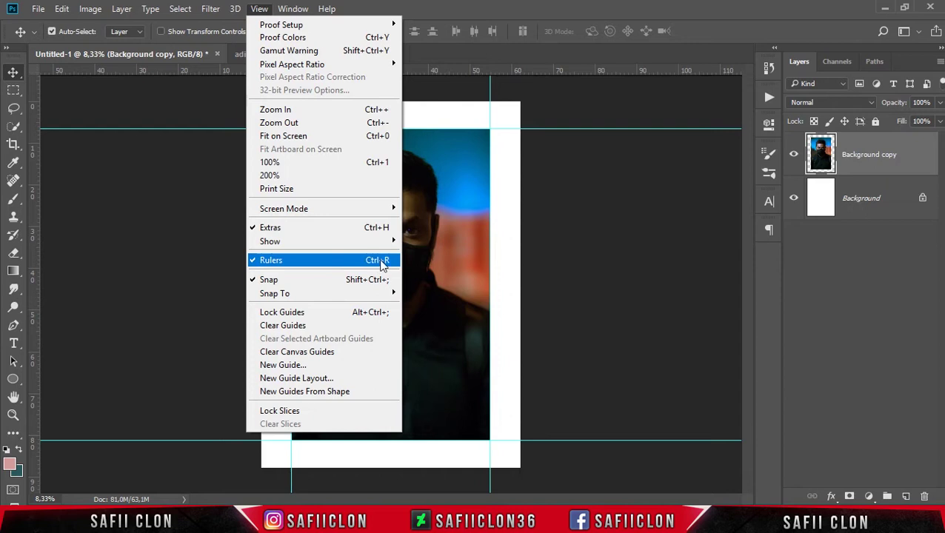
pyautogui.click(259, 9)
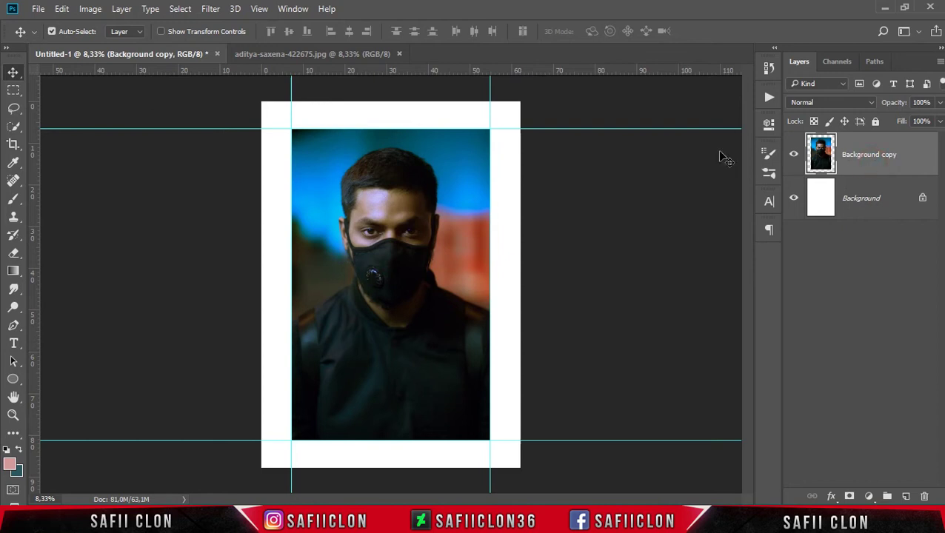
pyautogui.click(211, 9)
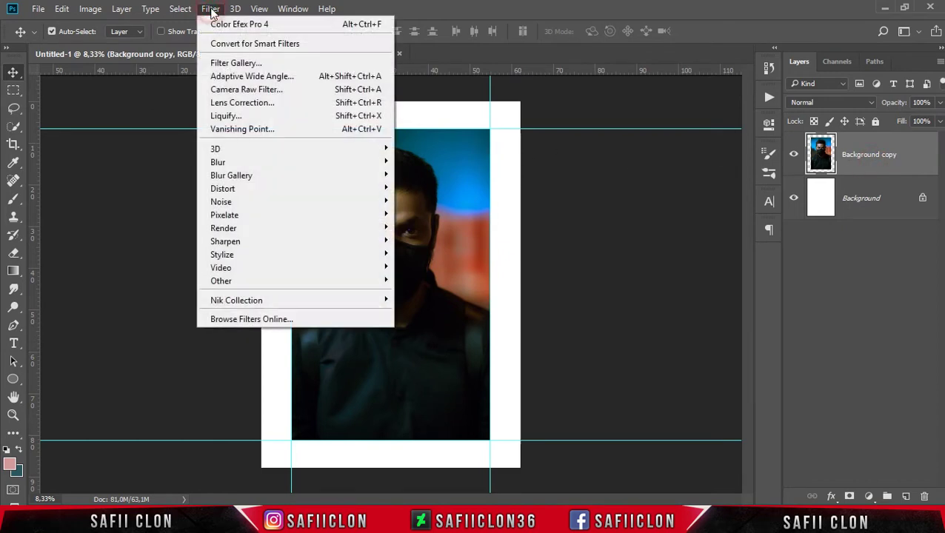
# Step: In Liquify, freeze the man's head, face and torso with the Freeze Mask Tool at size 700
pyautogui.click(256, 117)
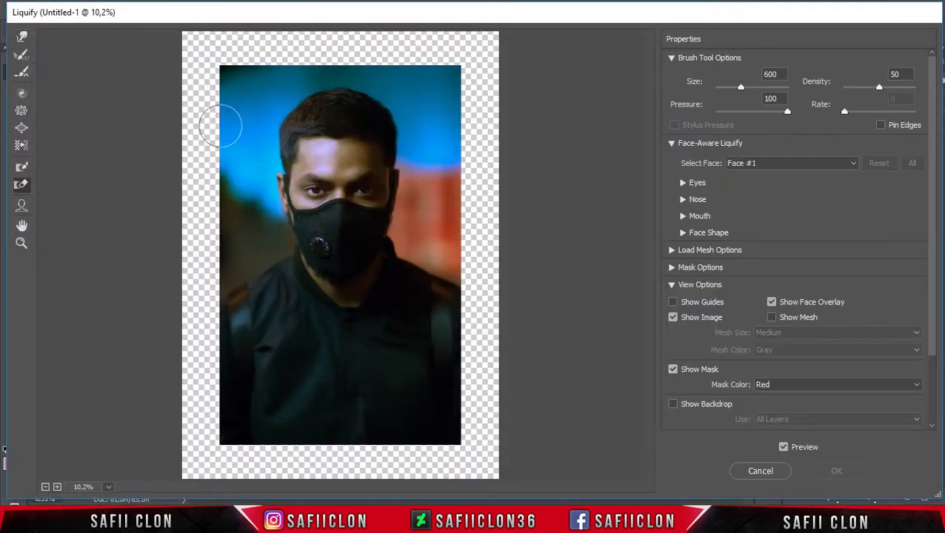
pyautogui.click(21, 168)
pyautogui.moveTo(327, 140)
pyautogui.mouseDown()
pyautogui.moveTo(344, 186)
pyautogui.moveTo(341, 237)
pyautogui.moveTo(294, 359)
pyautogui.moveTo(332, 279)
pyautogui.moveTo(344, 408)
pyautogui.moveTo(410, 338)
pyautogui.moveTo(368, 181)
pyautogui.moveTo(303, 141)
pyautogui.moveTo(359, 120)
pyautogui.moveTo(375, 141)
pyautogui.moveTo(331, 120)
pyautogui.moveTo(363, 249)
pyautogui.moveTo(352, 232)
pyautogui.moveTo(291, 309)
pyautogui.moveTo(277, 416)
pyautogui.moveTo(405, 308)
pyautogui.moveTo(279, 325)
pyautogui.moveTo(386, 226)
pyautogui.mouseUp()
pyautogui.moveTo(379, 180); pyautogui.dragTo(379, 200)
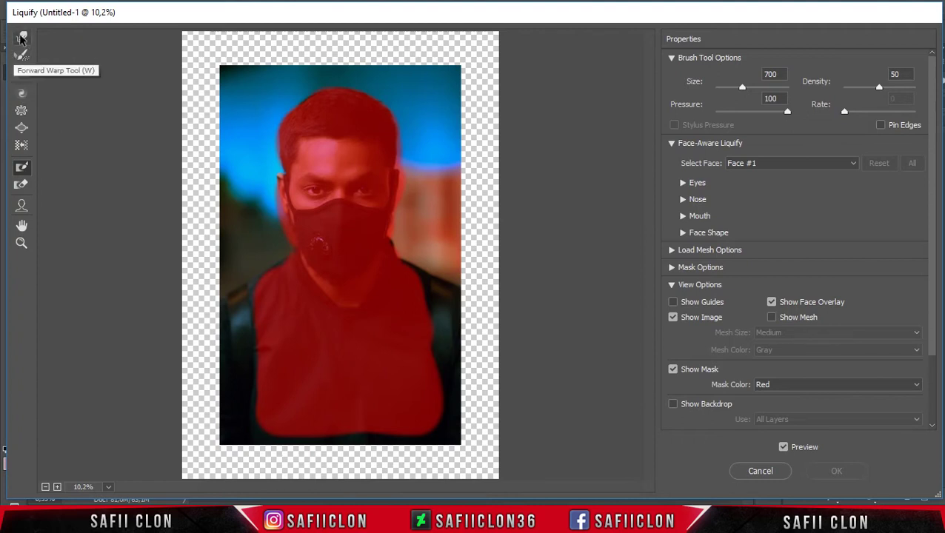
pyautogui.click(22, 37)
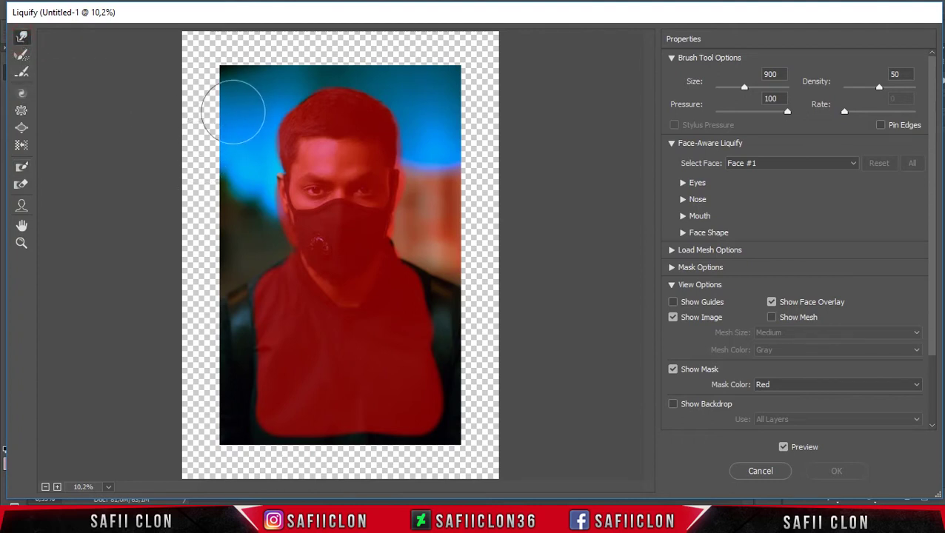
# Step: Forward Warp the top-left and bottom-right background out to the canvas edges, then apply Liquify
pyautogui.moveTo(235, 89)
pyautogui.mouseDown()
pyautogui.moveTo(211, 62)
pyautogui.moveTo(369, 59)
pyautogui.moveTo(358, 47)
pyautogui.moveTo(498, 116)
pyautogui.moveTo(460, 221)
pyautogui.moveTo(473, 308)
pyautogui.moveTo(489, 311)
pyautogui.moveTo(488, 363)
pyautogui.moveTo(470, 413)
pyautogui.moveTo(485, 311)
pyautogui.moveTo(464, 338)
pyautogui.moveTo(462, 312)
pyautogui.moveTo(485, 356)
pyautogui.moveTo(450, 443)
pyautogui.moveTo(285, 436)
pyautogui.moveTo(239, 419)
pyautogui.moveTo(220, 354)
pyautogui.moveTo(229, 312)
pyautogui.moveTo(217, 363)
pyautogui.moveTo(187, 323)
pyautogui.moveTo(262, 265)
pyautogui.moveTo(220, 109)
pyautogui.moveTo(184, 77)
pyautogui.moveTo(186, 47)
pyautogui.moveTo(296, 37)
pyautogui.moveTo(433, 67)
pyautogui.moveTo(485, 122)
pyautogui.moveTo(512, 295)
pyautogui.moveTo(507, 433)
pyautogui.moveTo(444, 420)
pyautogui.mouseUp()
pyautogui.moveTo(452, 375)
pyautogui.mouseDown()
pyautogui.moveTo(481, 459)
pyautogui.moveTo(437, 460)
pyautogui.moveTo(469, 474)
pyautogui.moveTo(422, 460)
pyautogui.moveTo(302, 475)
pyautogui.moveTo(276, 459)
pyautogui.moveTo(268, 469)
pyautogui.moveTo(207, 454)
pyautogui.moveTo(190, 428)
pyautogui.moveTo(181, 293)
pyautogui.moveTo(156, 308)
pyautogui.moveTo(144, 408)
pyautogui.moveTo(171, 202)
pyautogui.moveTo(154, 130)
pyautogui.mouseUp()
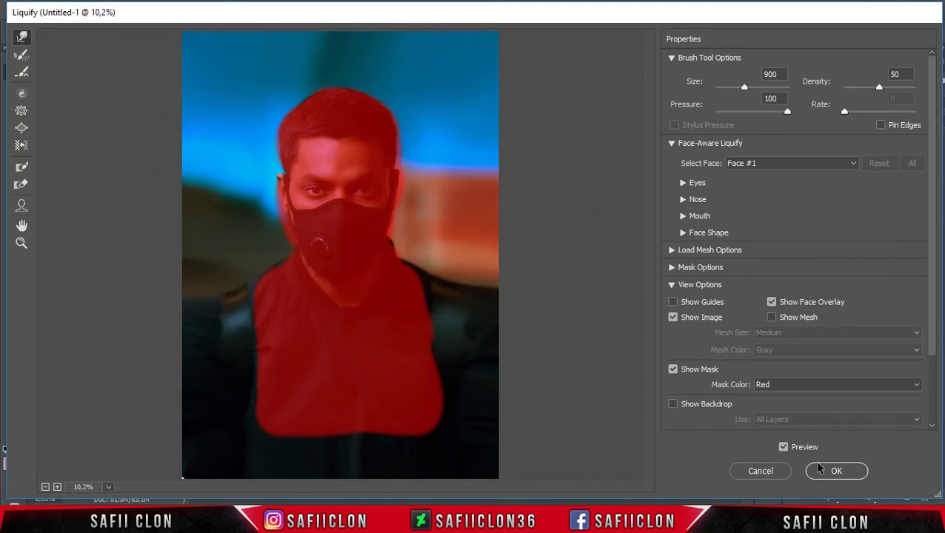
pyautogui.click(836, 472)
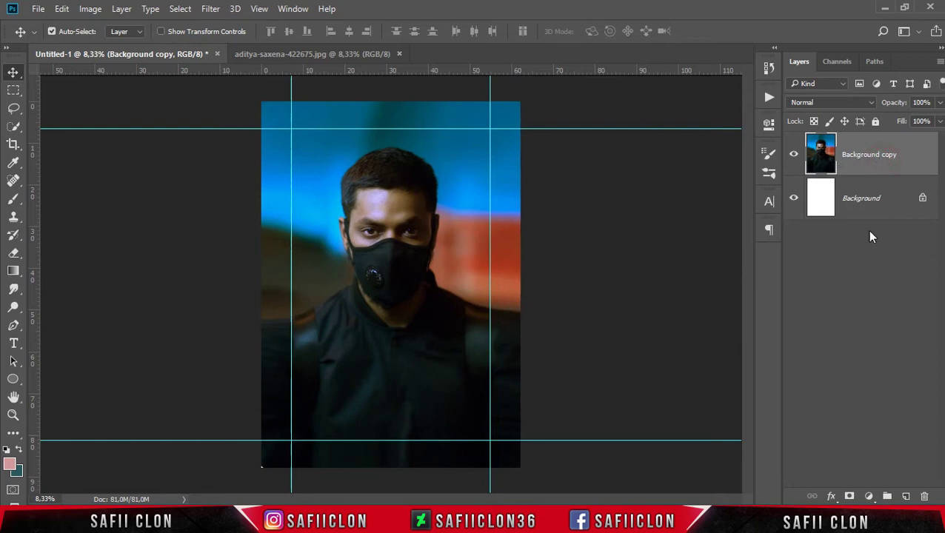
# Step: Add a layer mask to the Background copy and invert it to black, hiding the photo
pyautogui.click(851, 497)
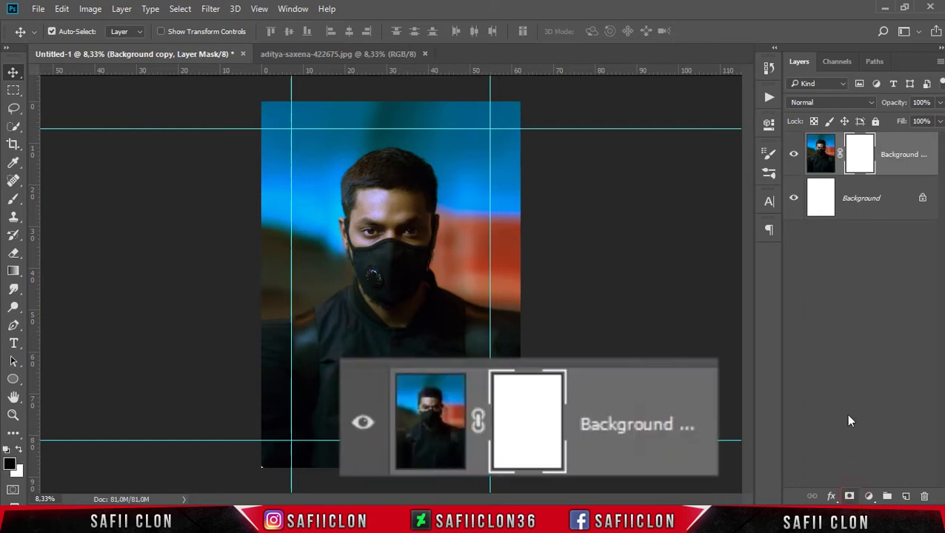
pyautogui.click(865, 154)
pyautogui.hotkey('ctrl', 'i')
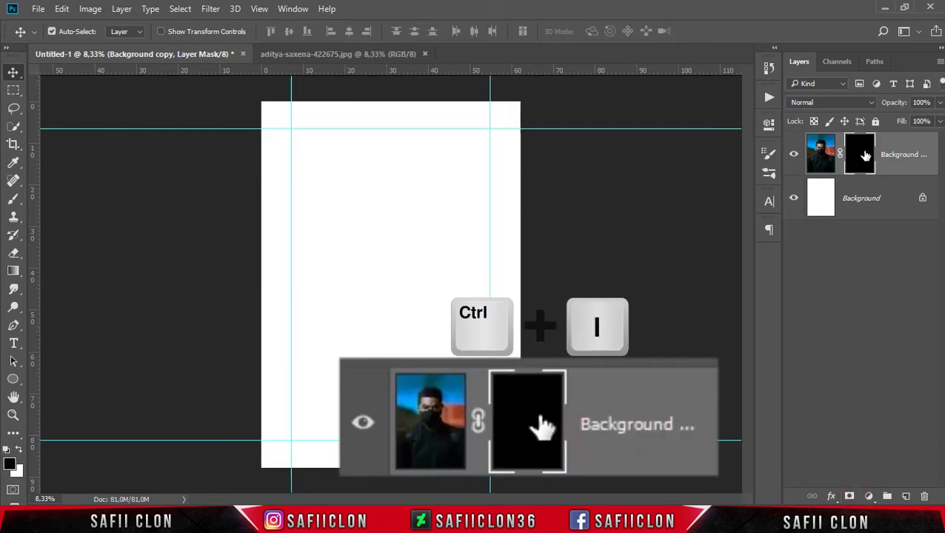
pyautogui.click(865, 154)
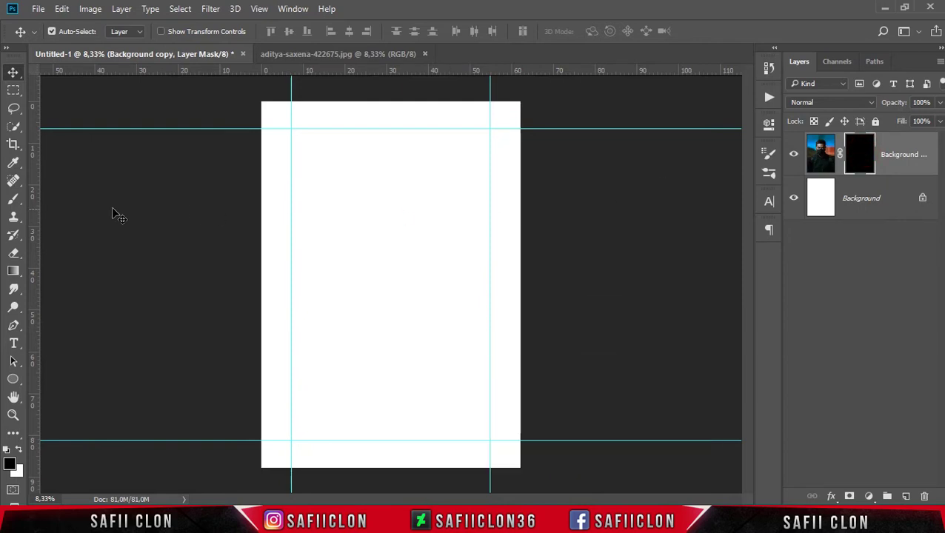
# Step: Select the Brush Tool and choose a 2500 px Btech brush from the preset sets
pyautogui.rightClick(18, 205)
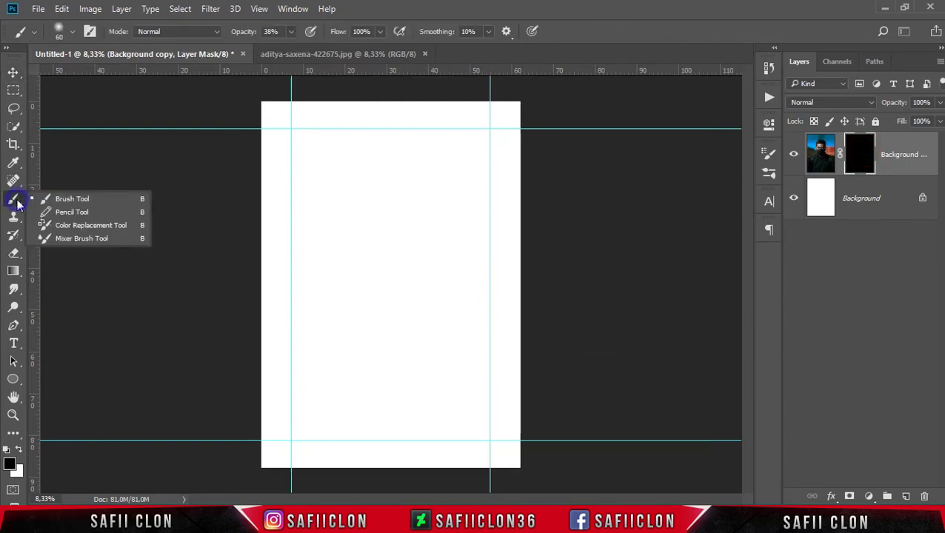
pyautogui.click(80, 202)
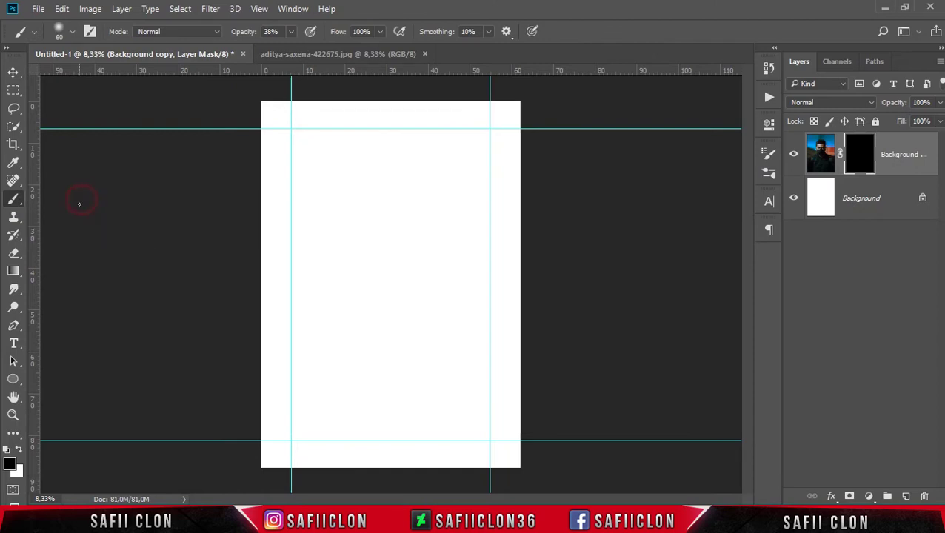
pyautogui.click(72, 33)
pyautogui.moveTo(272, 182); pyautogui.dragTo(278, 370)
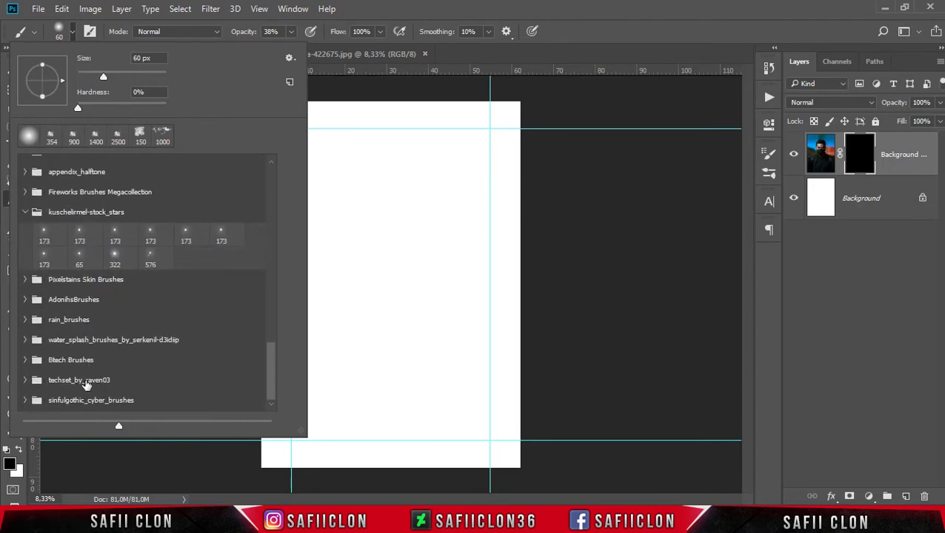
pyautogui.click(24, 360)
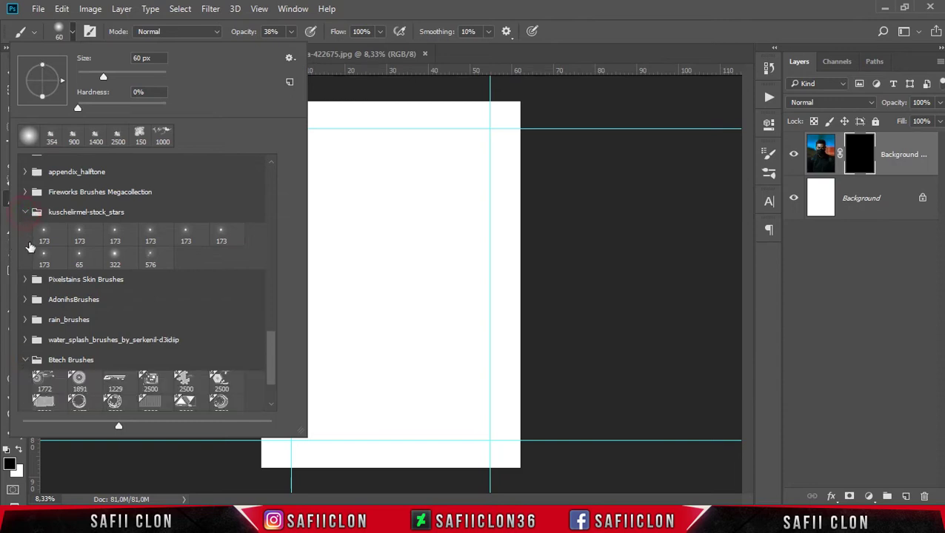
pyautogui.click(25, 211)
pyautogui.scroll(-1, 64, 373)
pyautogui.click(24, 379)
pyautogui.scroll(-2, 39, 354)
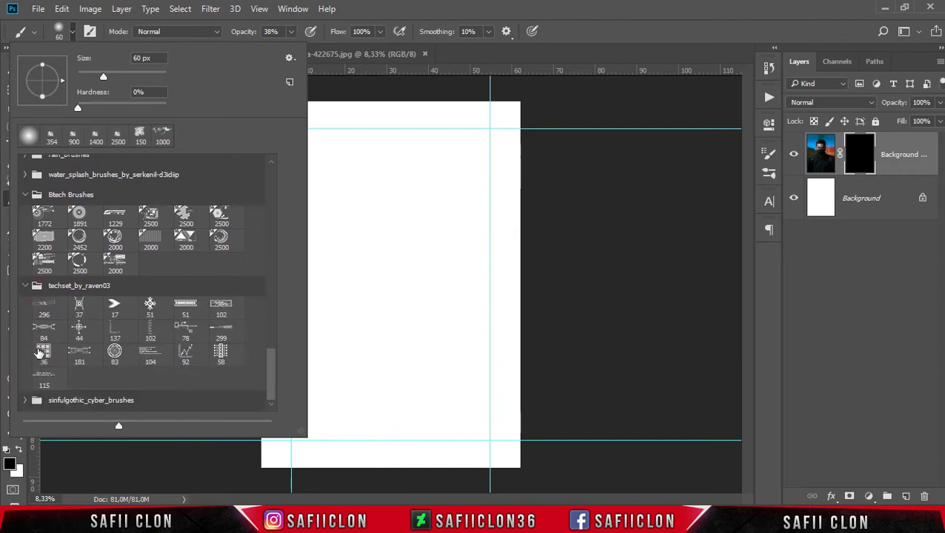
pyautogui.click(24, 400)
pyautogui.scroll(-1, 39, 331)
pyautogui.scroll(1, 40, 331)
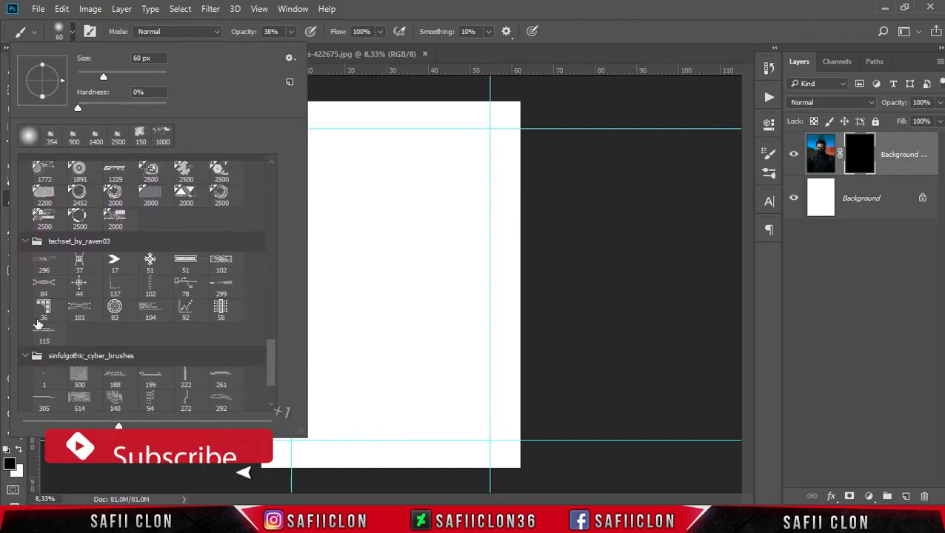
pyautogui.scroll(1, 41, 323)
pyautogui.scroll(1, 52, 314)
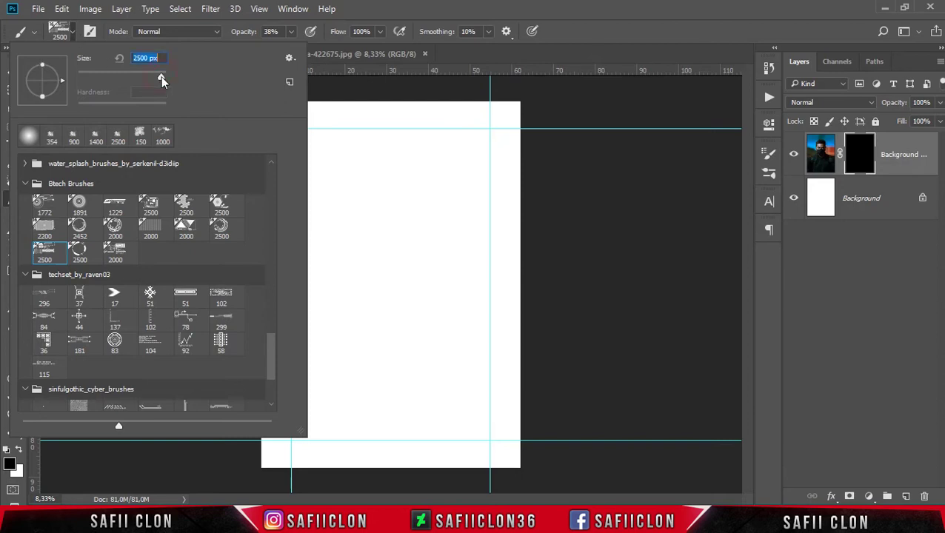
pyautogui.click(73, 37)
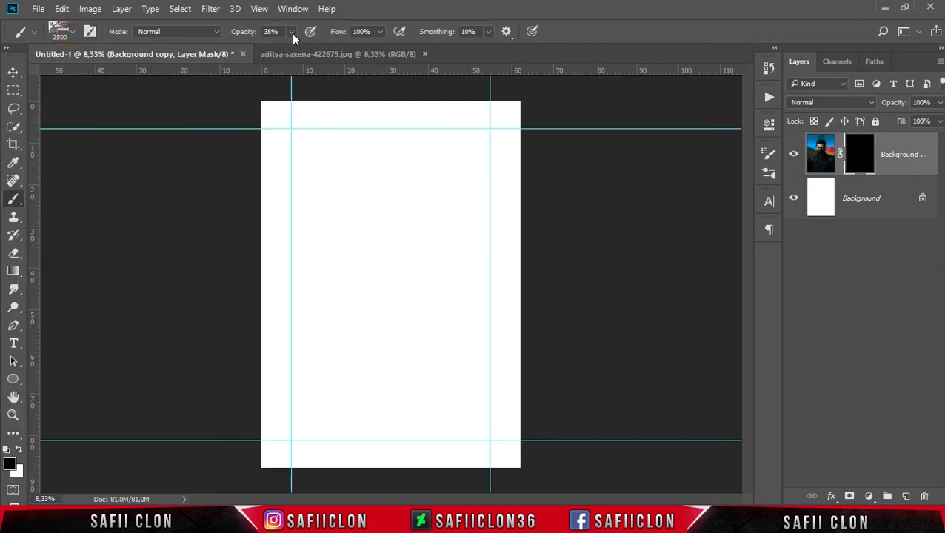
# Step: Raise brush opacity to 100%, shrink to 2000 px, and stamp tech graphics lower left and mid-page
pyautogui.moveTo(292, 48); pyautogui.dragTo(341, 51)
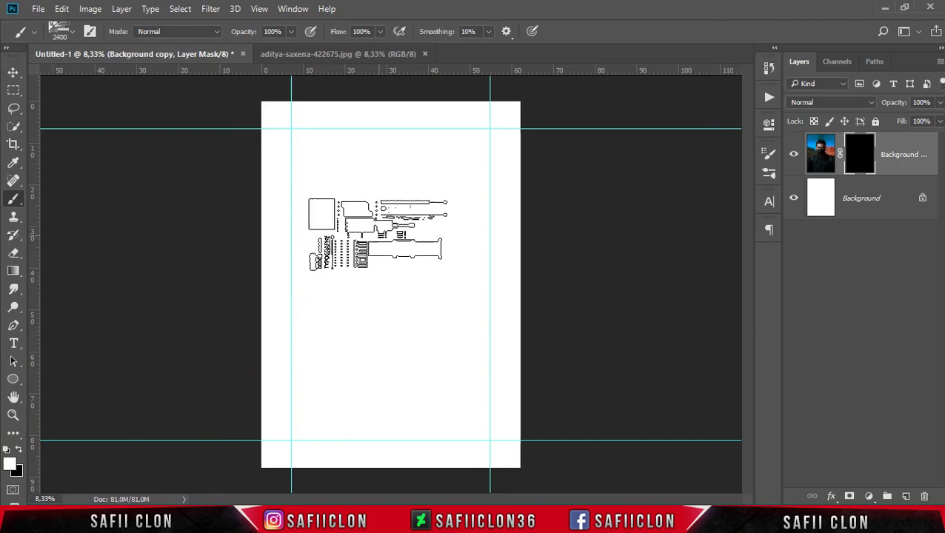
pyautogui.press('[')
pyautogui.press('[')
pyautogui.press('[')
pyautogui.press('[')
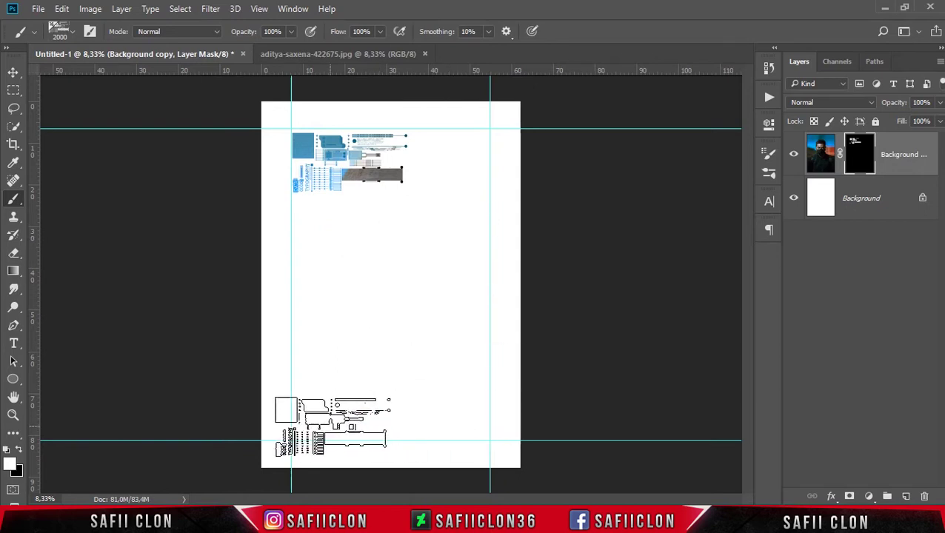
pyautogui.click(332, 425)
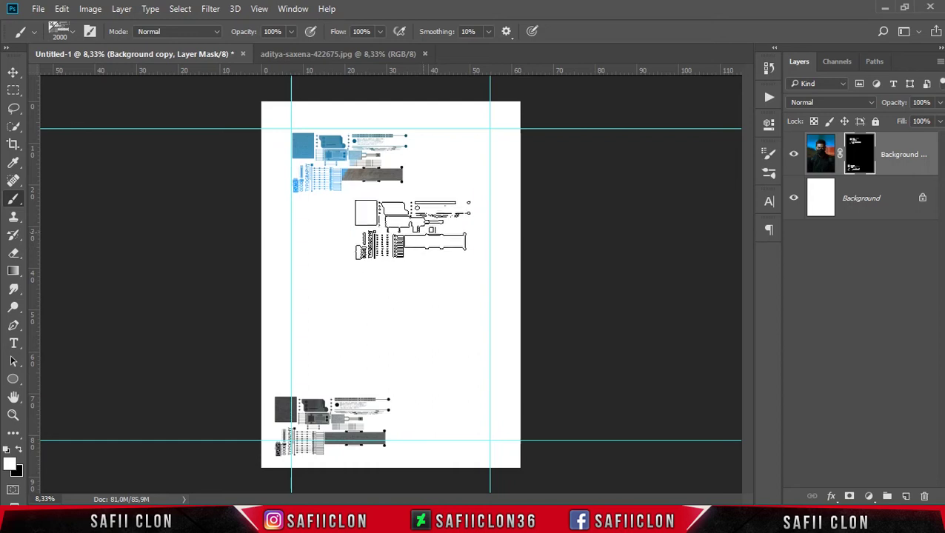
pyautogui.rightClick(404, 237)
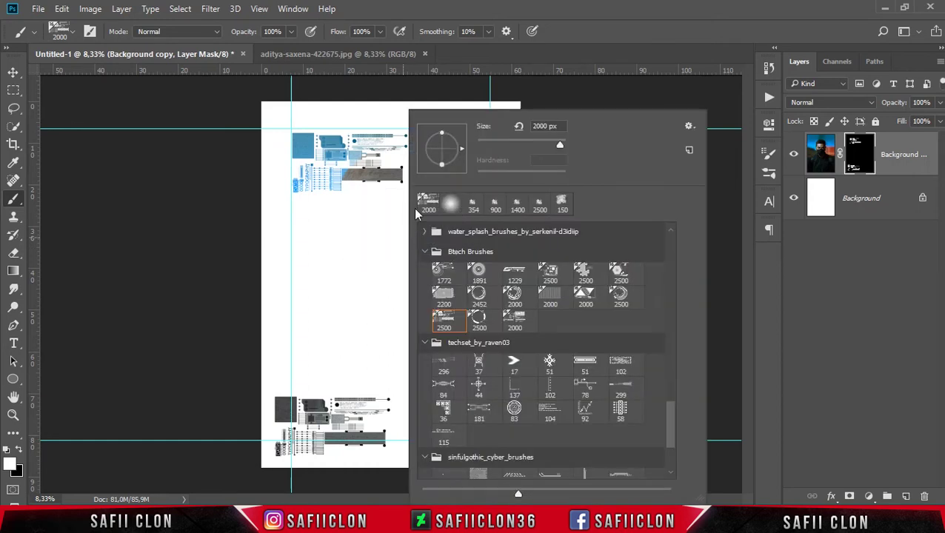
pyautogui.click(452, 51)
pyautogui.click(450, 263)
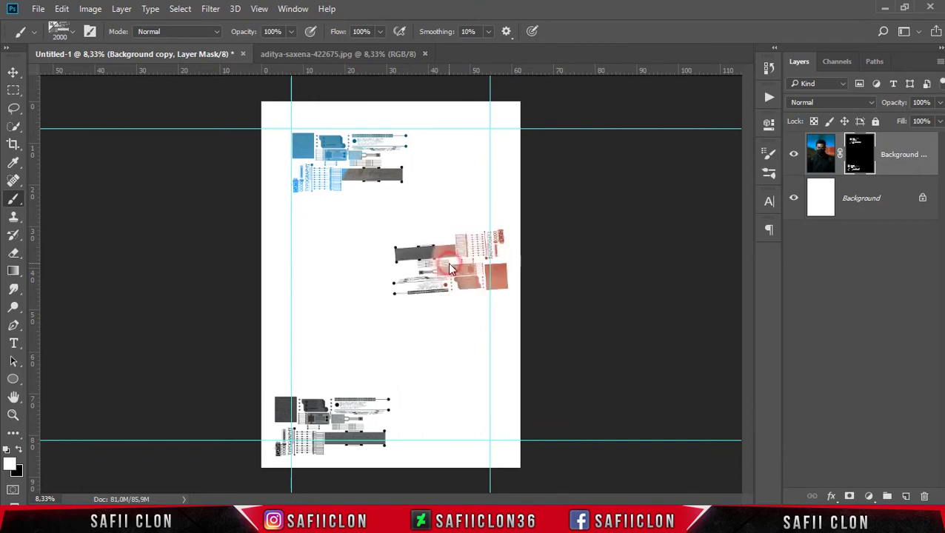
# Step: At 1811 px, stamp a central tech graphic, HUD graphics and circular HUD rings
pyautogui.click(72, 37)
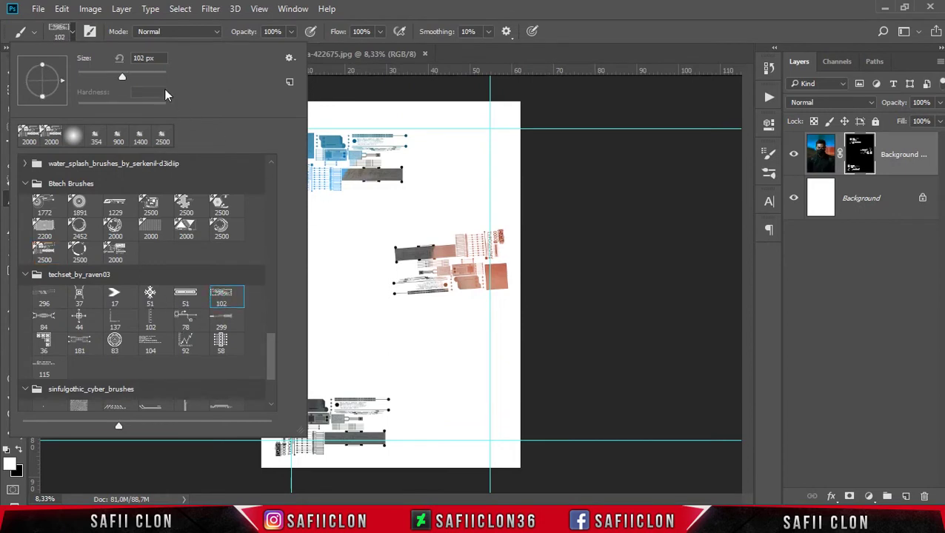
pyautogui.moveTo(157, 75); pyautogui.dragTo(190, 116)
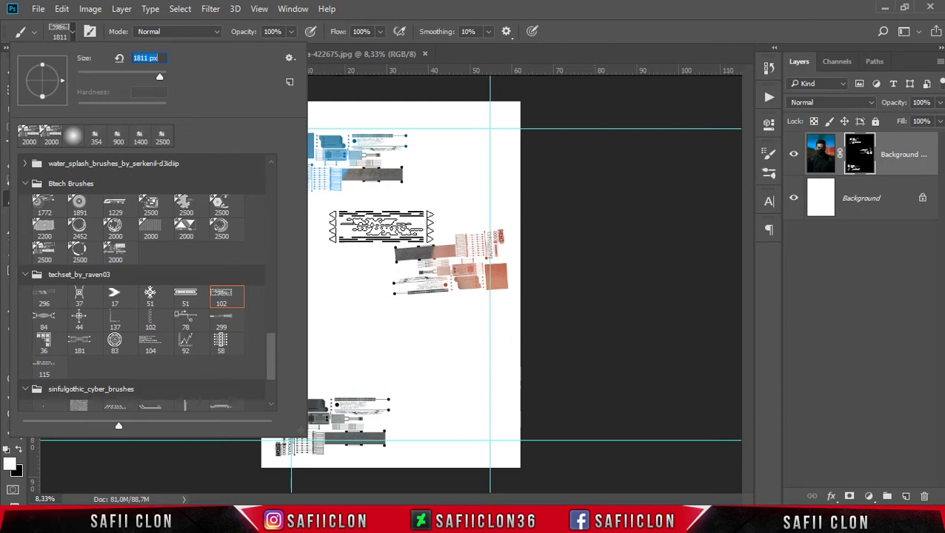
pyautogui.click(391, 217)
pyautogui.click(338, 336)
pyautogui.click(59, 31)
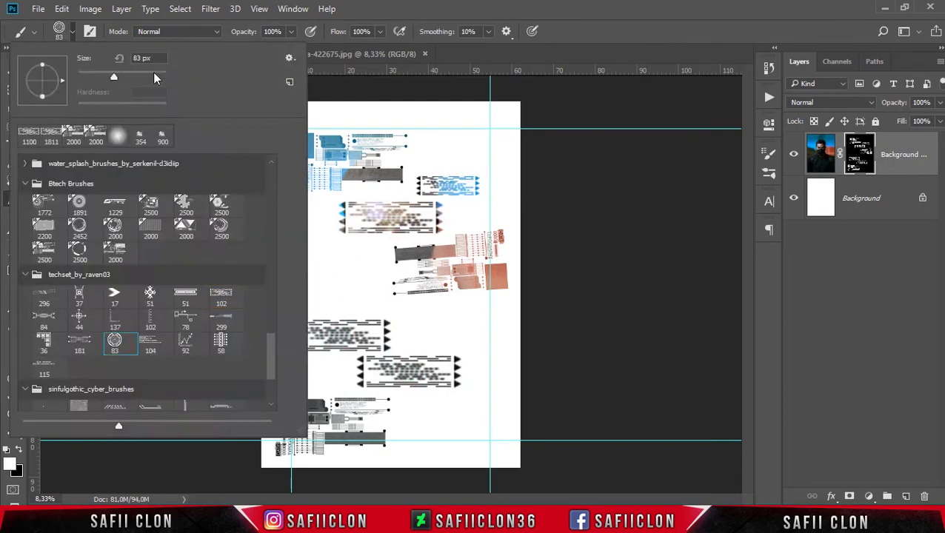
pyautogui.click(116, 338)
pyautogui.click(395, 411)
pyautogui.click(440, 425)
pyautogui.click(406, 163)
# Step: Stamp zigzag graphs with brush 92, then more tech graphics with another brush
pyautogui.click(59, 31)
pyautogui.click(185, 235)
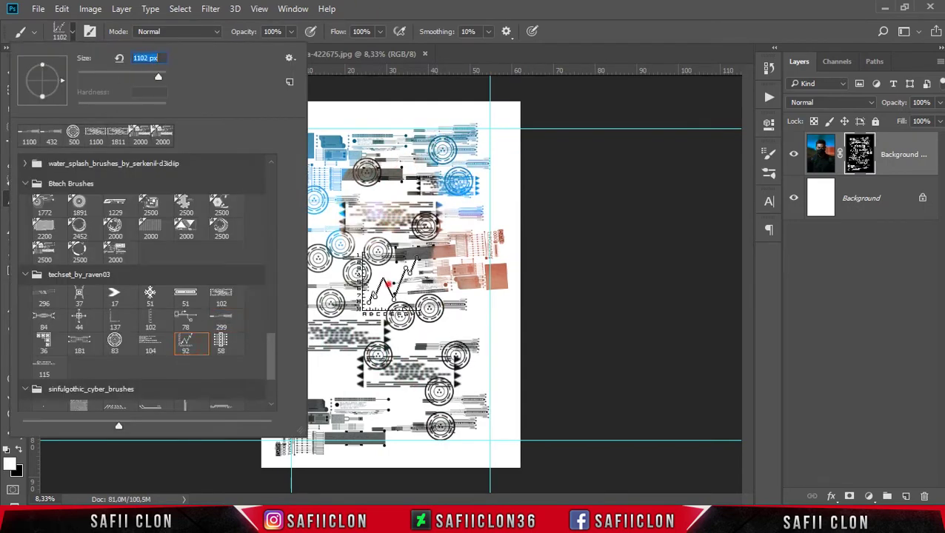
pyautogui.click(391, 273)
pyautogui.click(60, 31)
pyautogui.click(346, 443)
pyautogui.click(59, 31)
pyautogui.click(115, 326)
pyautogui.click(317, 137)
# Step: Reveal the face and photo with large stamps of a 2165 px Btech brush
pyautogui.click(60, 31)
pyautogui.scroll(5, 130, 339)
pyautogui.click(115, 326)
pyautogui.click(370, 185)
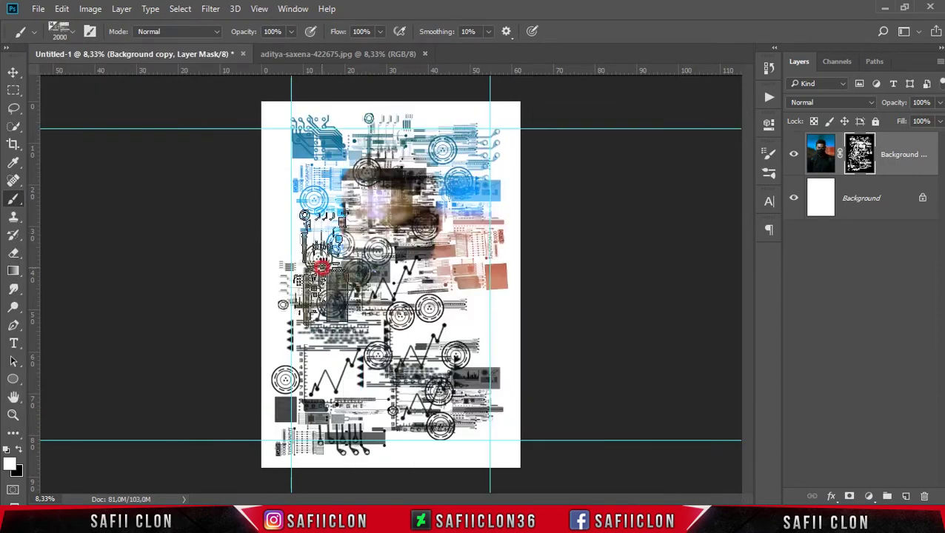
pyautogui.click(356, 282)
pyautogui.click(59, 31)
pyautogui.click(386, 199)
# Step: Stamp several more tech graphics across the photo with a different tech brush
pyautogui.rightClick(387, 198)
pyautogui.click(59, 31)
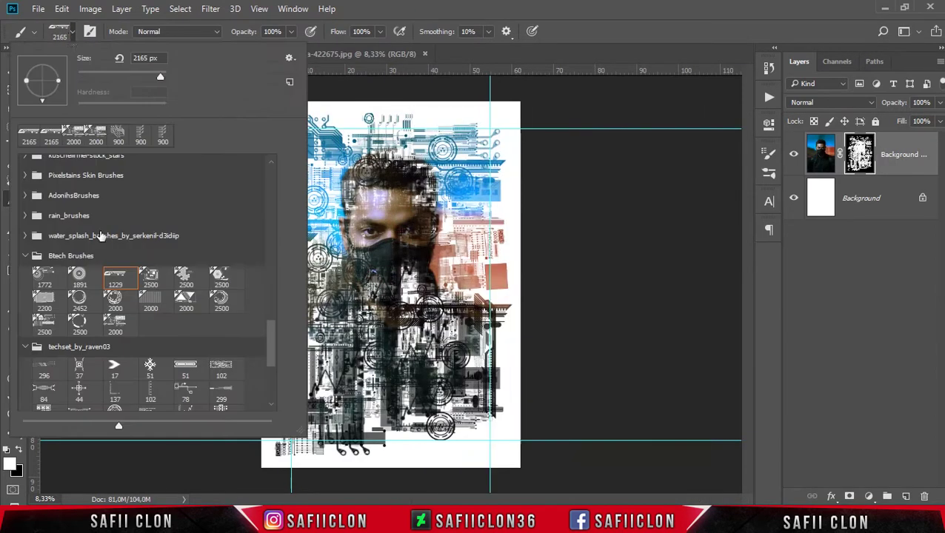
pyautogui.click(115, 298)
pyautogui.click(393, 215)
pyautogui.click(459, 274)
pyautogui.click(60, 31)
# Step: Stamp tech graphics with the 1772 px Btech brush at 1900 px, undoing the stamp near the mouth
pyautogui.rightClick(433, 200)
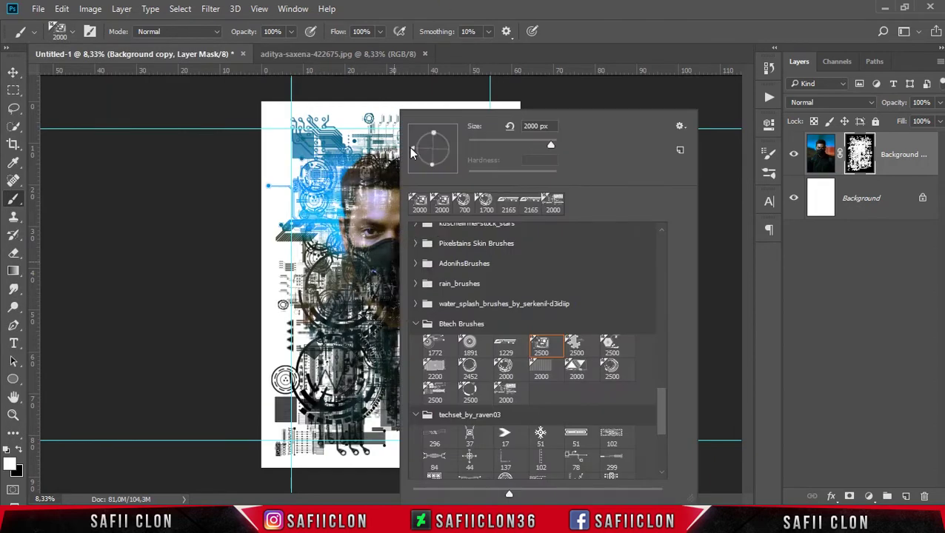
pyautogui.click(418, 345)
pyautogui.rightClick(439, 265)
pyautogui.click(390, 399)
pyautogui.click(59, 31)
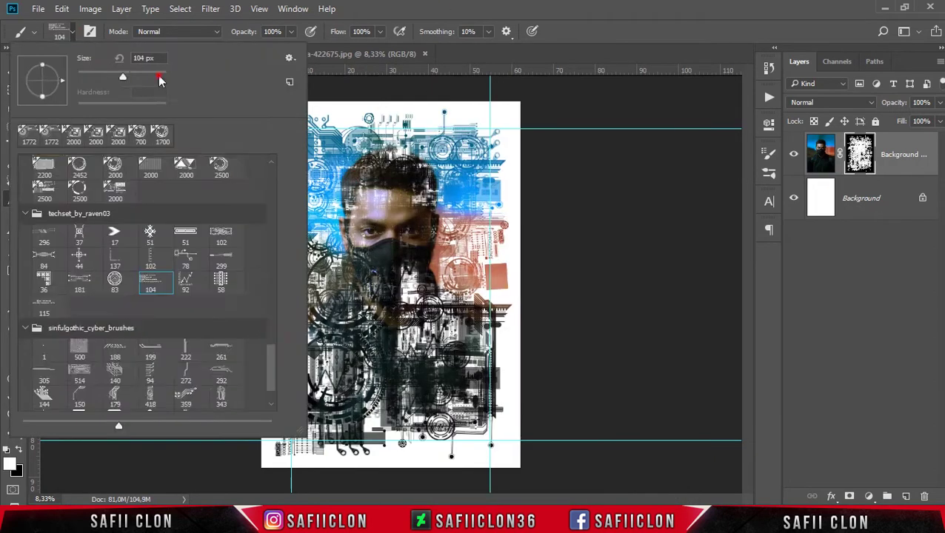
pyautogui.click(382, 277)
pyautogui.click(400, 404)
pyautogui.hotkey('ctrl', 'z')
# Step: With an 800 px sinfulgothic_cyber brush, reveal the whole face and body cleanly
pyautogui.click(59, 31)
pyautogui.click(226, 191)
pyautogui.click(401, 155)
pyautogui.moveTo(401, 154)
pyautogui.mouseDown()
pyautogui.moveTo(452, 200)
pyautogui.moveTo(363, 348)
pyautogui.moveTo(319, 311)
pyautogui.moveTo(321, 406)
pyautogui.moveTo(319, 185)
pyautogui.moveTo(463, 170)
pyautogui.moveTo(453, 401)
pyautogui.moveTo(315, 409)
pyautogui.mouseUp()
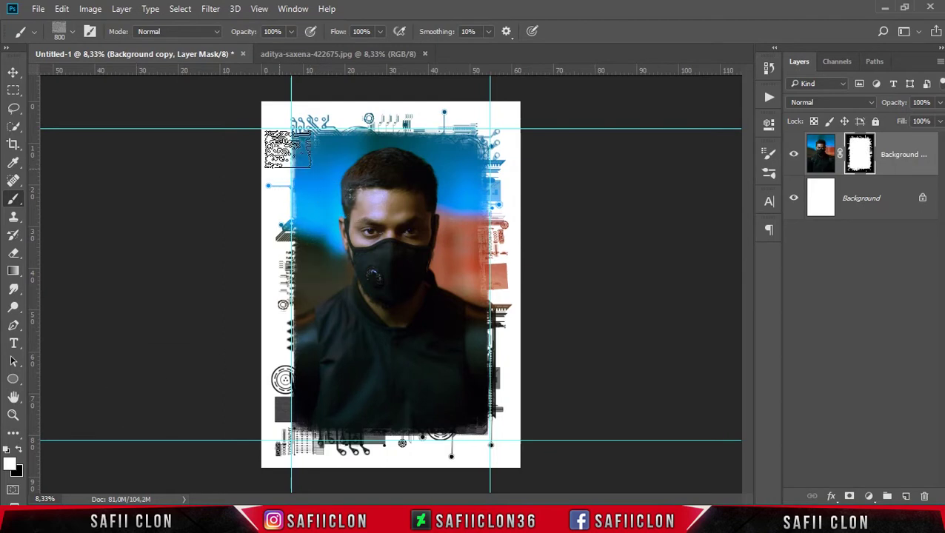
# Step: Choose the 2000 px triangle brush, then brush 181, and stamp a graphic at the lower right
pyautogui.click(72, 31)
pyautogui.click(72, 32)
pyautogui.click(72, 31)
pyautogui.doubleClick(186, 198)
pyautogui.click(72, 31)
pyautogui.doubleClick(87, 318)
pyautogui.click(71, 31)
pyautogui.click(72, 31)
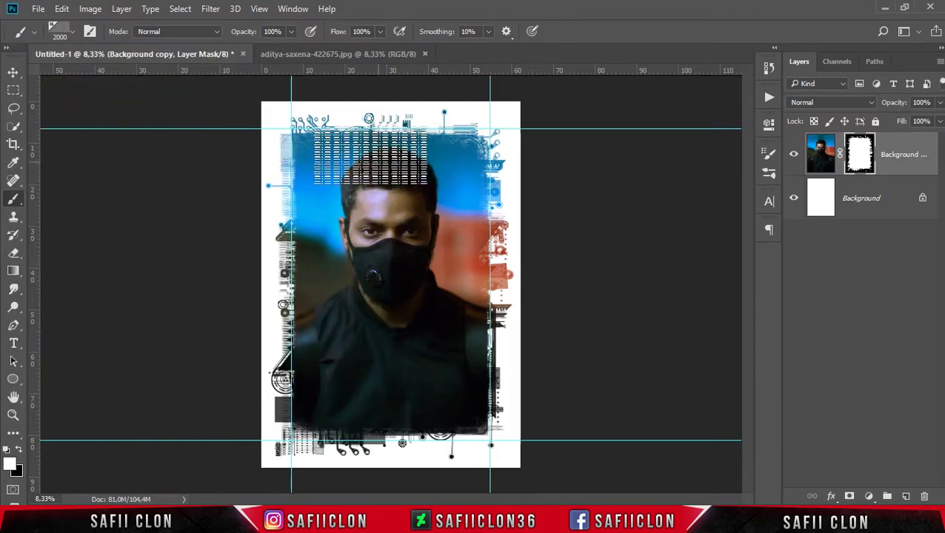
pyautogui.click(433, 353)
# Step: Stamp a white triangle over the head and a cyber brush onto the mask
pyautogui.click(72, 31)
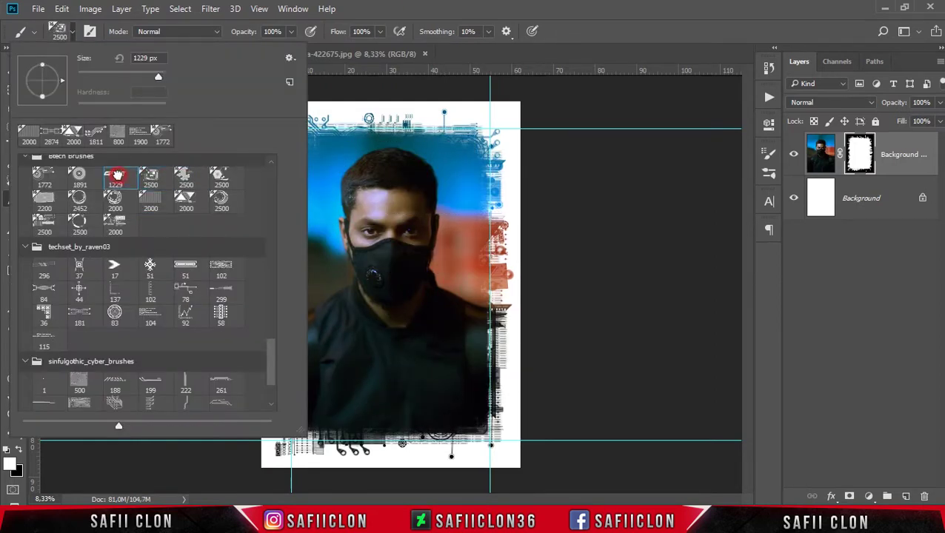
pyautogui.doubleClick(43, 198)
pyautogui.click(72, 31)
pyautogui.click(72, 32)
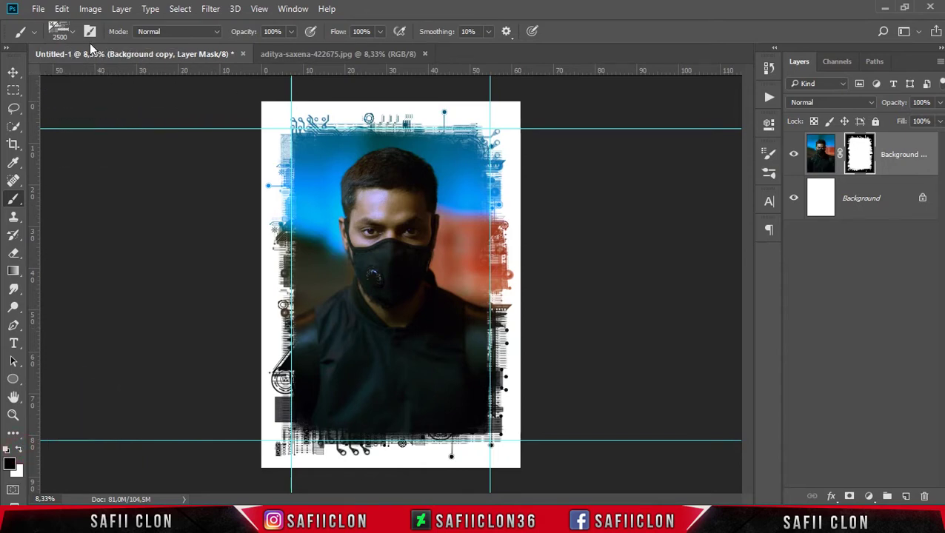
pyautogui.click(69, 34)
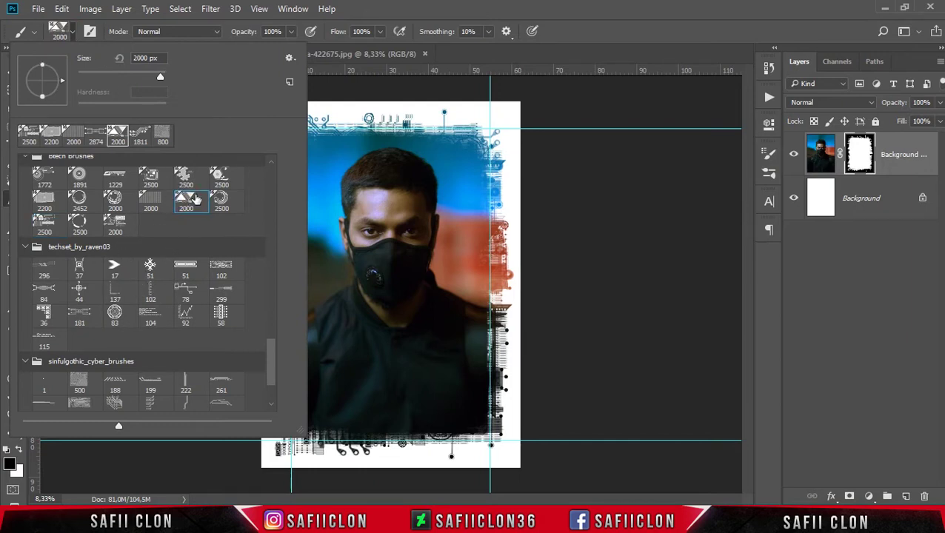
pyautogui.click(63, 31)
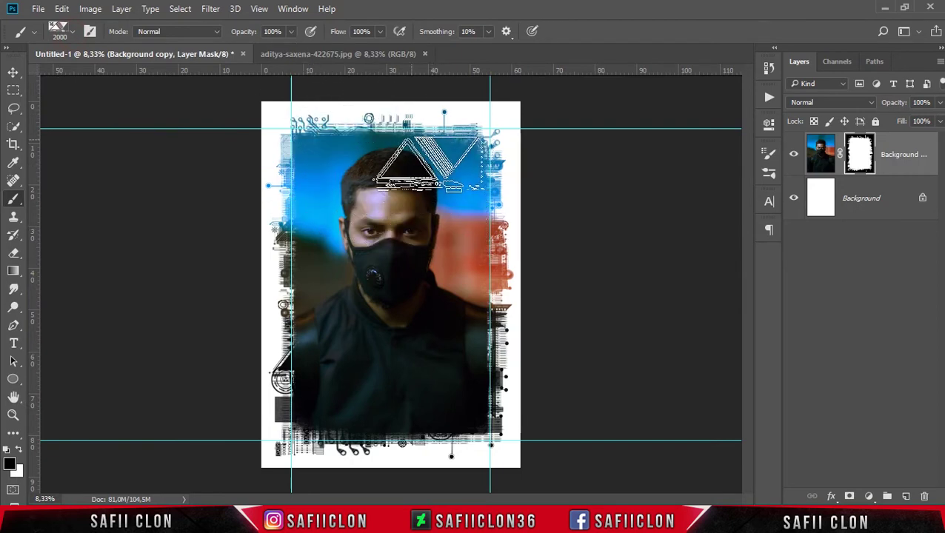
pyautogui.click(430, 165)
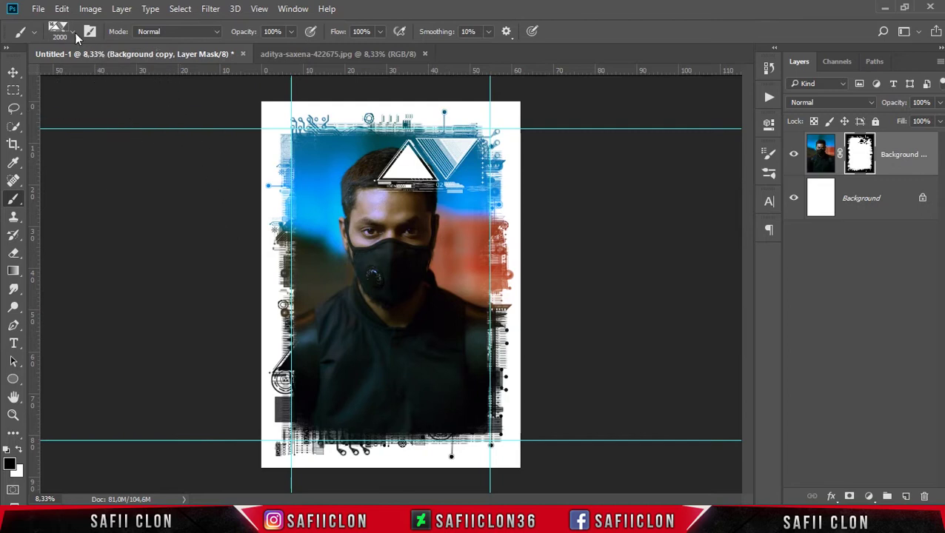
pyautogui.rightClick(156, 363)
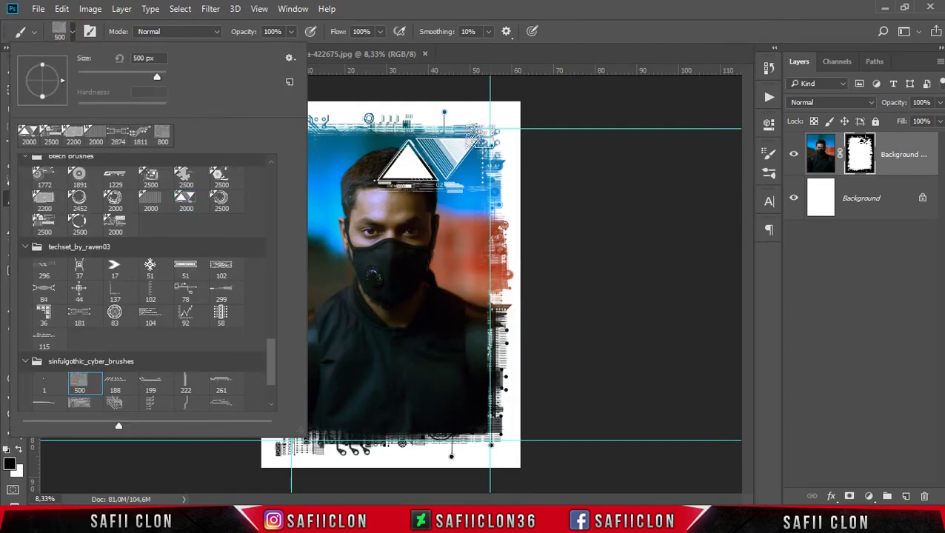
pyautogui.click(471, 250)
# Step: Enlarge the circuit brush and stamp circuit marks at the photo's lower left and top
pyautogui.press(']')
pyautogui.press(']')
pyautogui.press(']')
pyautogui.press(']')
pyautogui.press(']')
pyautogui.press(']')
pyautogui.press(']')
pyautogui.press(']')
pyautogui.press(']')
pyautogui.click(349, 384)
pyautogui.press(']')
pyautogui.press(']')
pyautogui.press(']')
pyautogui.rightClick(371, 191)
pyautogui.press('Escape')
pyautogui.click(411, 166)
# Step: Stamp another circuit mark on the photo with a slightly smaller brush
pyautogui.rightClick(363, 111)
pyautogui.press('Escape')
pyautogui.press('[')
pyautogui.press('[')
pyautogui.press('[')
pyautogui.click(424, 275)
# Step: Shrink the brush and stamp a hexagon-shaped tech mark over the mask
pyautogui.rightClick(434, 215)
pyautogui.press('Escape')
pyautogui.press('[')
pyautogui.press('[')
pyautogui.press('[')
pyautogui.click(59, 31)
pyautogui.doubleClick(148, 206)
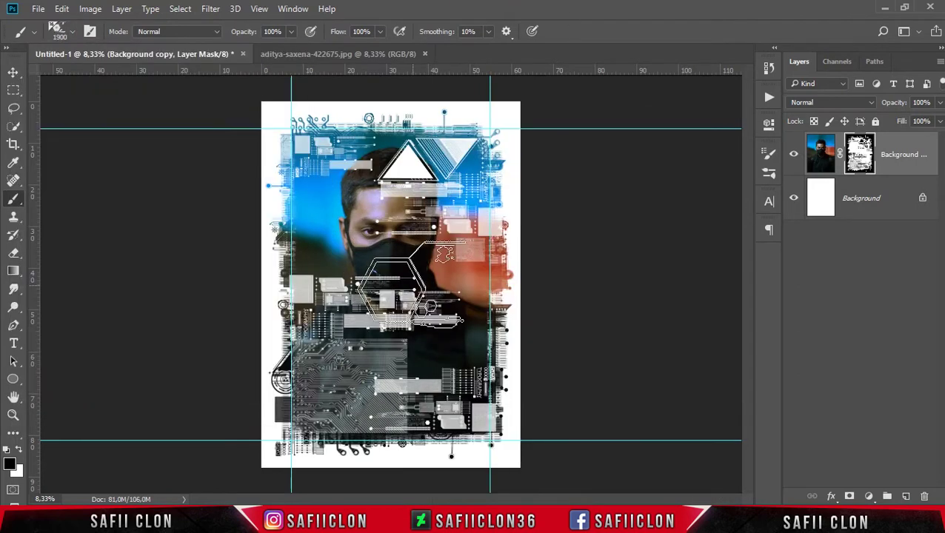
pyautogui.click(436, 268)
# Step: Stamp four text-like HUD marks across the image
pyautogui.click(59, 31)
pyautogui.doubleClick(146, 277)
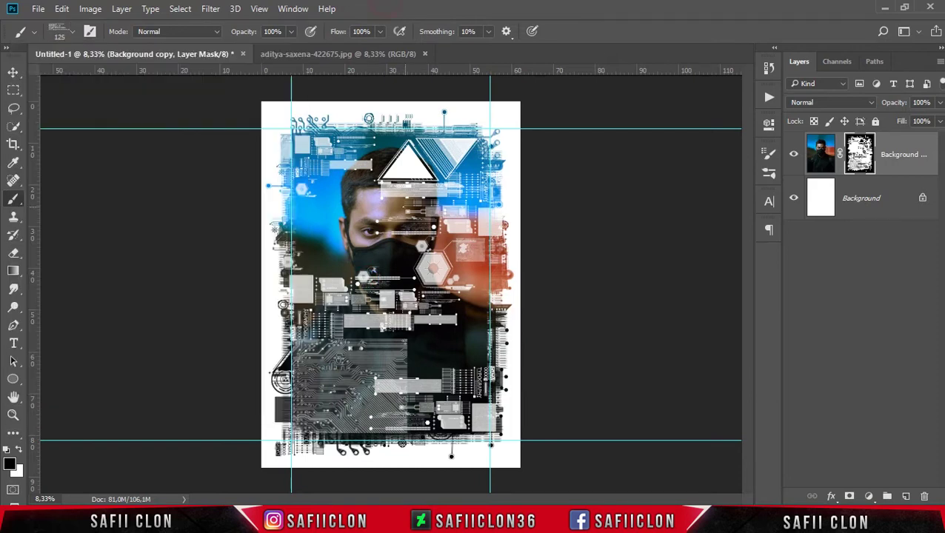
pyautogui.click(377, 260)
pyautogui.click(450, 349)
pyautogui.click(330, 211)
pyautogui.click(460, 141)
# Step: Stamp four marks with a different tech brush over the face and image
pyautogui.click(72, 31)
pyautogui.doubleClick(117, 217)
pyautogui.click(435, 331)
pyautogui.click(365, 201)
pyautogui.click(375, 243)
pyautogui.click(380, 366)
# Step: Stamp a circuit-style mark on the face with a new circuit brush
pyautogui.click(77, 34)
pyautogui.doubleClick(185, 178)
pyautogui.click(67, 31)
pyautogui.rightClick(340, 112)
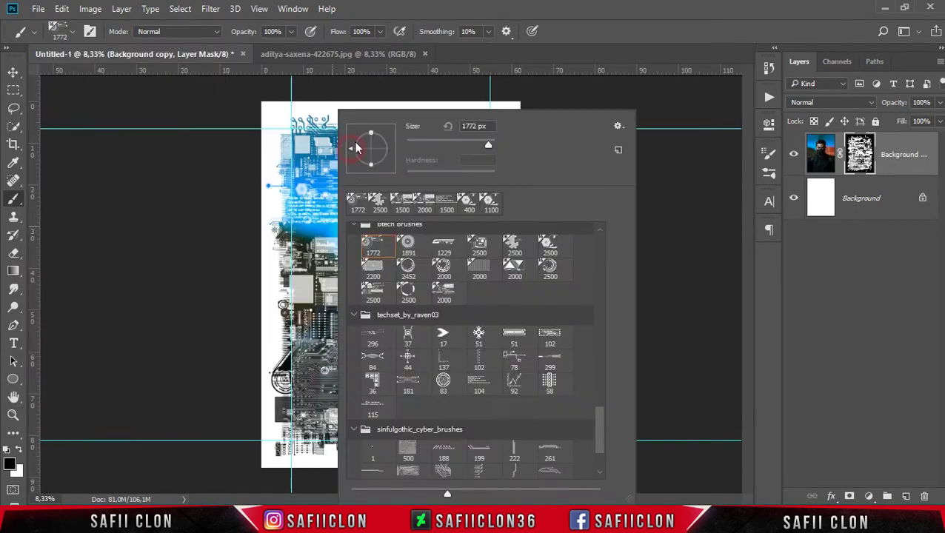
pyautogui.doubleClick(444, 255)
pyautogui.click(386, 282)
# Step: Stamp circuits on the face, right side, centre and lower image with other circuit brushes
pyautogui.click(60, 31)
pyautogui.doubleClick(185, 196)
pyautogui.click(436, 253)
pyautogui.rightClick(341, 111)
pyautogui.doubleClick(444, 256)
pyautogui.click(386, 371)
pyautogui.click(387, 426)
# Step: Stamp the 1900 circuit brush at the centre and right side
pyautogui.click(60, 31)
pyautogui.scroll(-3, 148, 222)
pyautogui.doubleClick(220, 347)
pyautogui.click(320, 339)
pyautogui.click(467, 219)
# Step: Stamp the 514 tech brush centre-right and near the top triangle, then enlarge to 1500
pyautogui.click(59, 31)
pyautogui.doubleClick(226, 348)
pyautogui.click(413, 281)
pyautogui.click(363, 153)
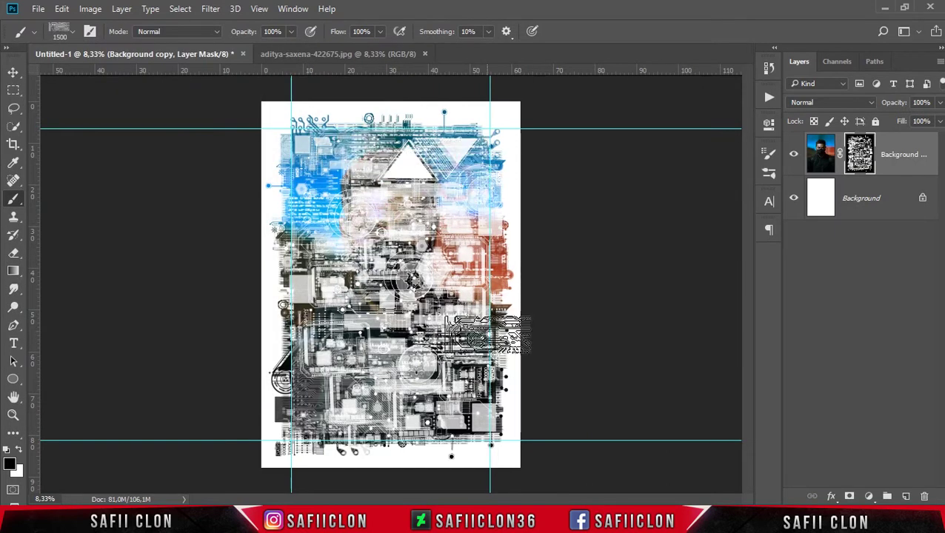
pyautogui.press(']')
pyautogui.press(']')
pyautogui.press(']')
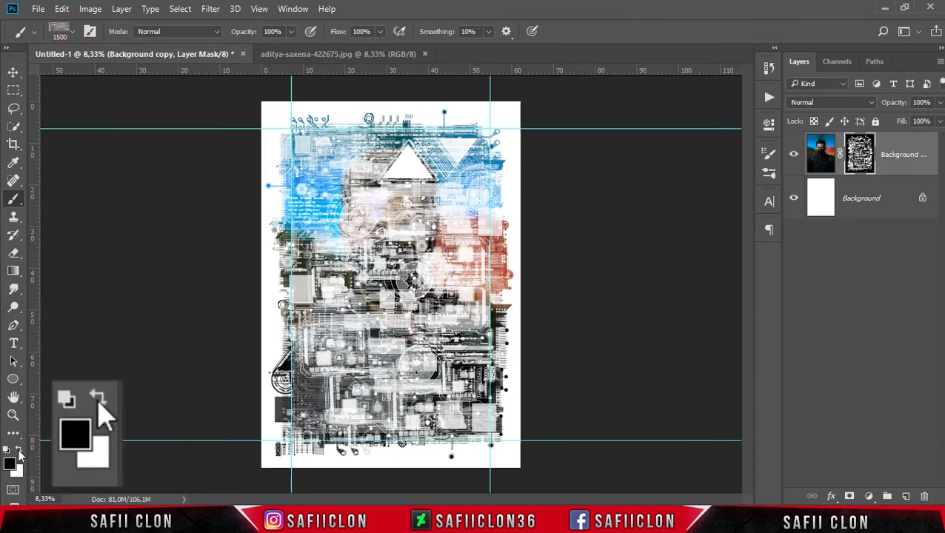
# Step: Reveal a dark triangle over the face with the Btech triangle brush at 1700
pyautogui.click(74, 33)
pyautogui.moveTo(272, 389); pyautogui.dragTo(273, 359)
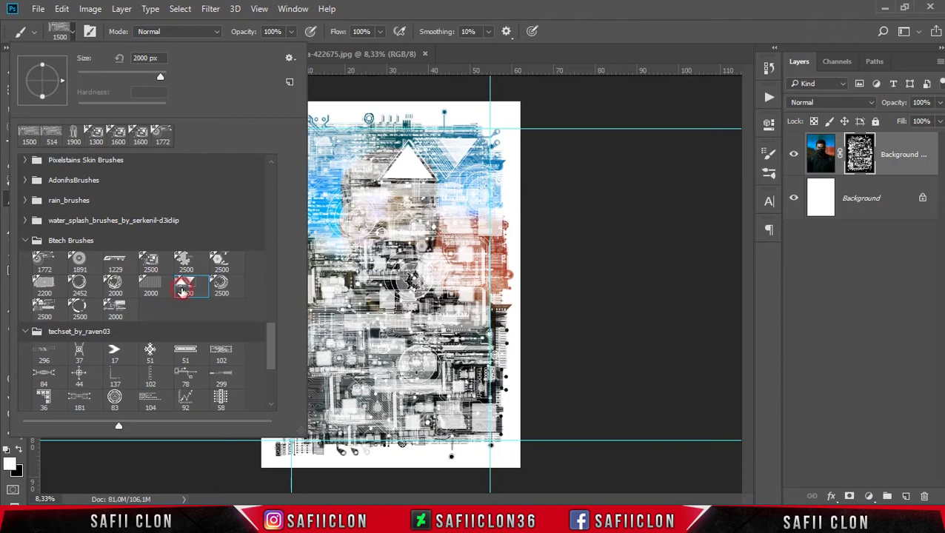
pyautogui.click(376, 7)
pyautogui.press('[')
pyautogui.press('[')
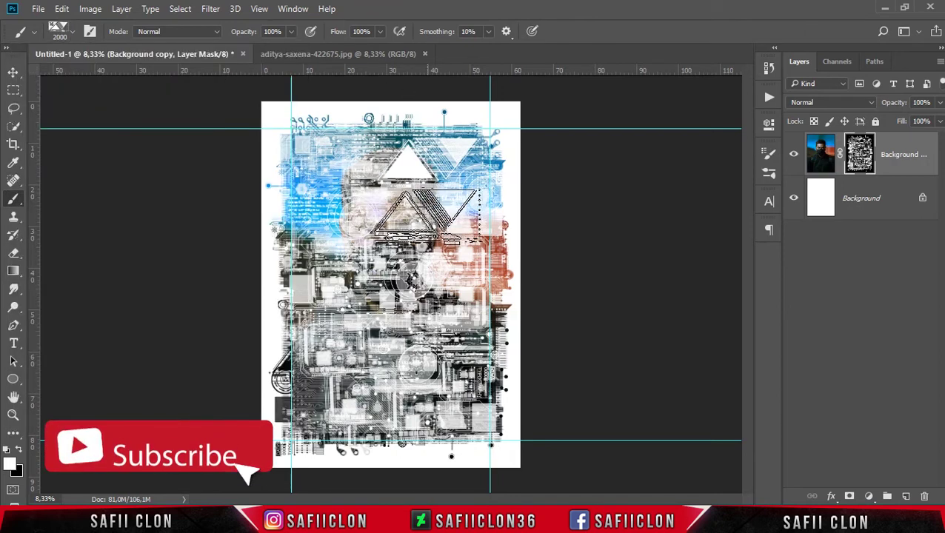
pyautogui.press('[')
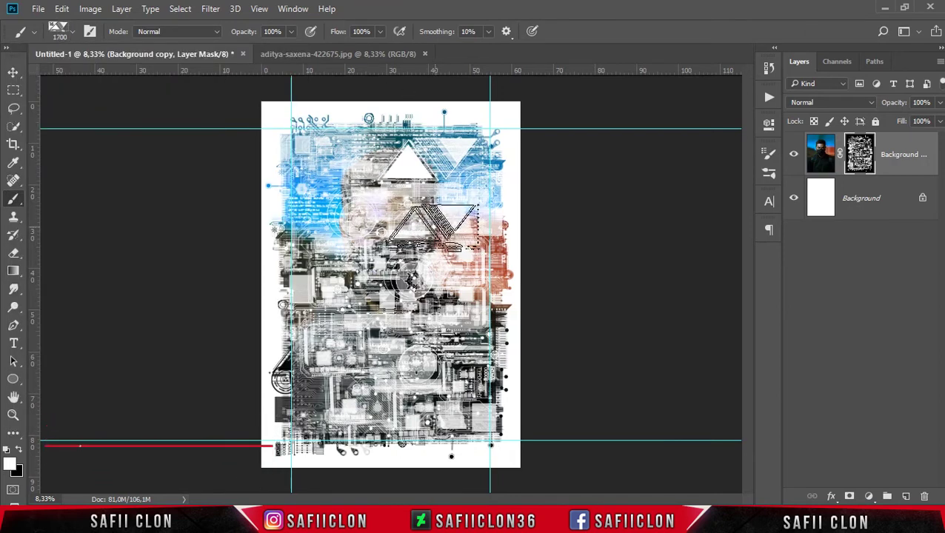
pyautogui.moveTo(439, 226); pyautogui.dragTo(444, 222)
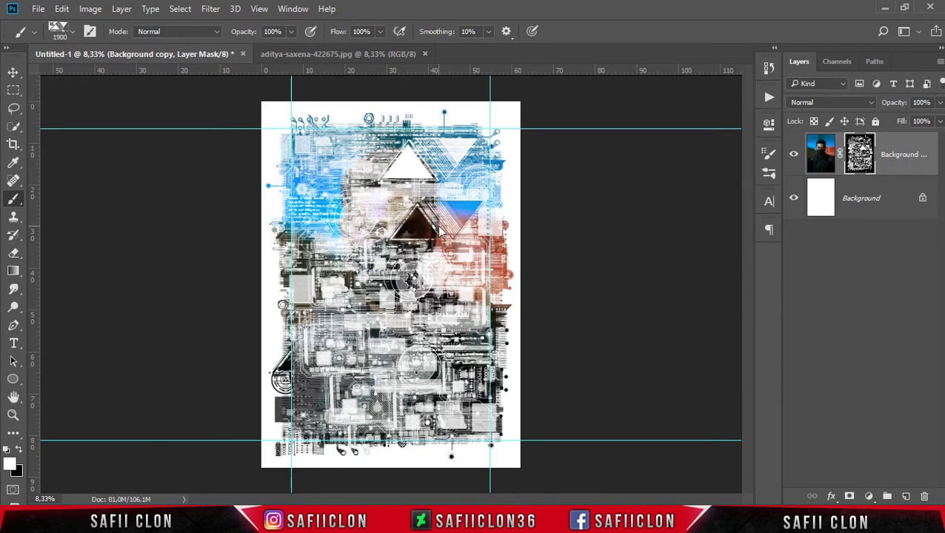
# Step: Paint more of the face back in and stamp additional dark triangles
pyautogui.rightClick(386, 226)
pyautogui.moveTo(385, 274); pyautogui.dragTo(383, 232)
pyautogui.rightClick(383, 232)
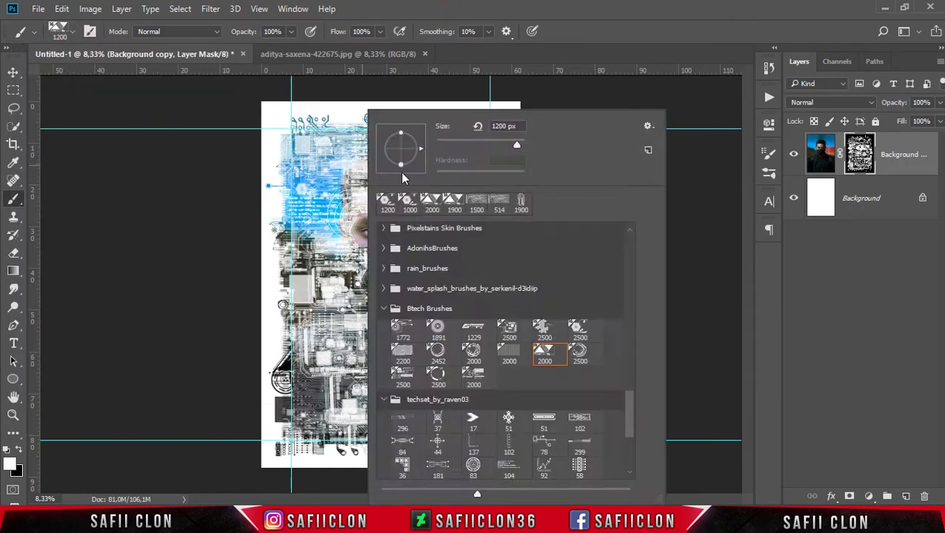
pyautogui.click(415, 334)
# Step: Stamp the 900 circuit brush at the upper left of the canvas
pyautogui.rightClick(311, 134)
pyautogui.doubleClick(186, 354)
pyautogui.rightClick(386, 274)
pyautogui.click(356, 259)
pyautogui.rightClick(355, 285)
pyautogui.click(313, 178)
# Step: Stamp the 1300 circuit brush on the left side of the canvas
pyautogui.rightClick(313, 178)
pyautogui.click(281, 289)
pyautogui.click(72, 31)
pyautogui.click(72, 31)
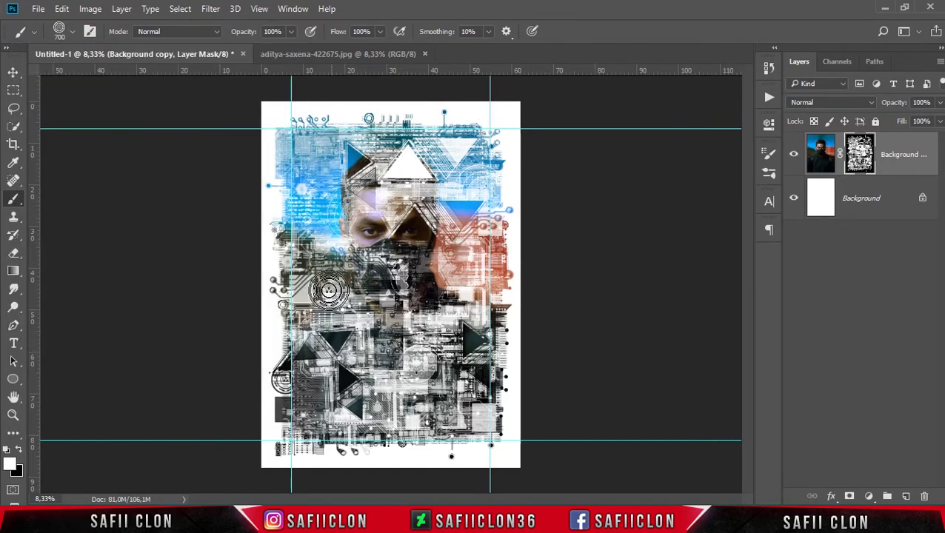
pyautogui.click(72, 31)
pyautogui.click(430, 389)
# Step: Stamp a small tech mark with the 37 px brush
pyautogui.click(428, 356)
pyautogui.rightClick(437, 111)
pyautogui.click(340, 352)
pyautogui.click(72, 31)
# Step: Stamp circular HUD marks with the 700 circle brush and a 1000 circuit mark near lower centre
pyautogui.doubleClick(95, 132)
pyautogui.click(71, 31)
pyautogui.click(337, 200)
pyautogui.click(72, 31)
pyautogui.click(338, 200)
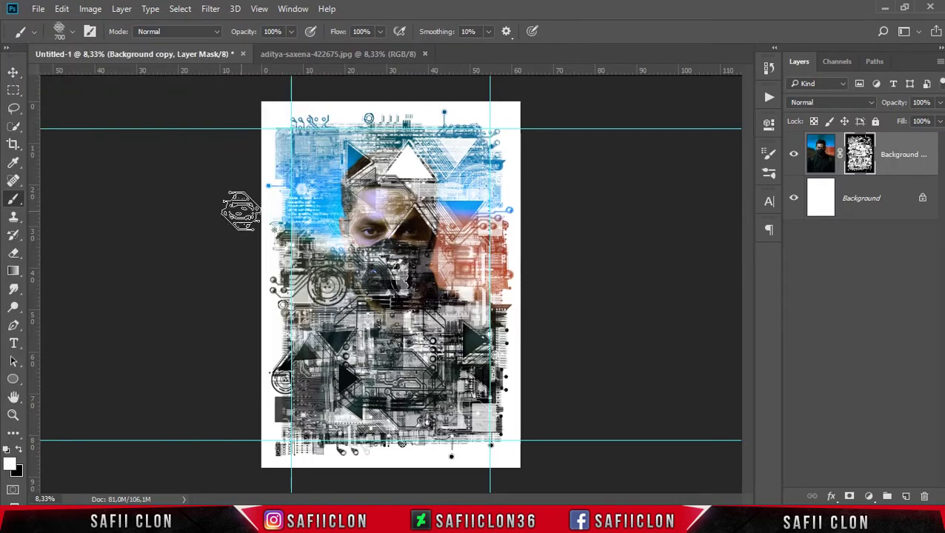
pyautogui.click(71, 31)
pyautogui.click(72, 31)
pyautogui.click(382, 360)
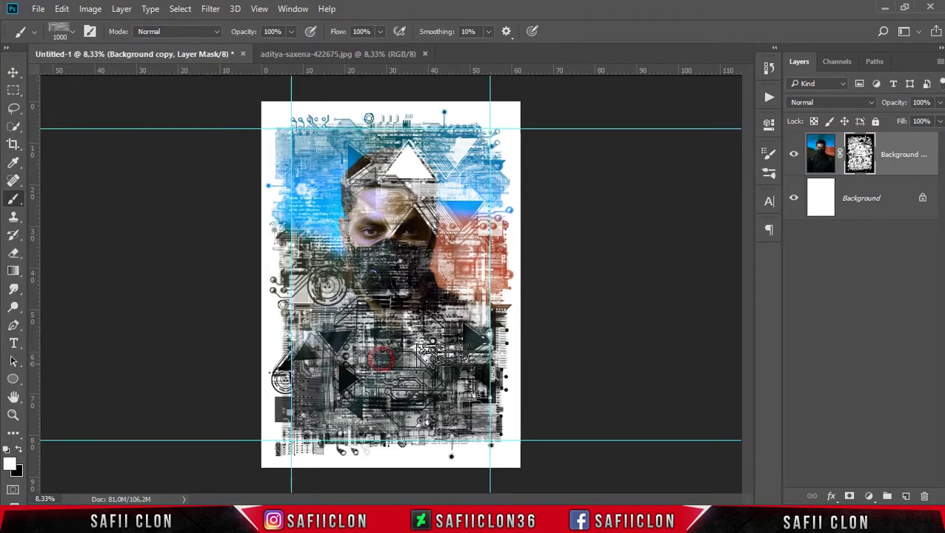
# Step: Hide the top triangle area in black with the 1600 brush, then return to white at 1800
pyautogui.click(72, 31)
pyautogui.doubleClick(148, 295)
pyautogui.click(19, 449)
pyautogui.click(447, 156)
pyautogui.press('x')
pyautogui.press(']')
pyautogui.press(']')
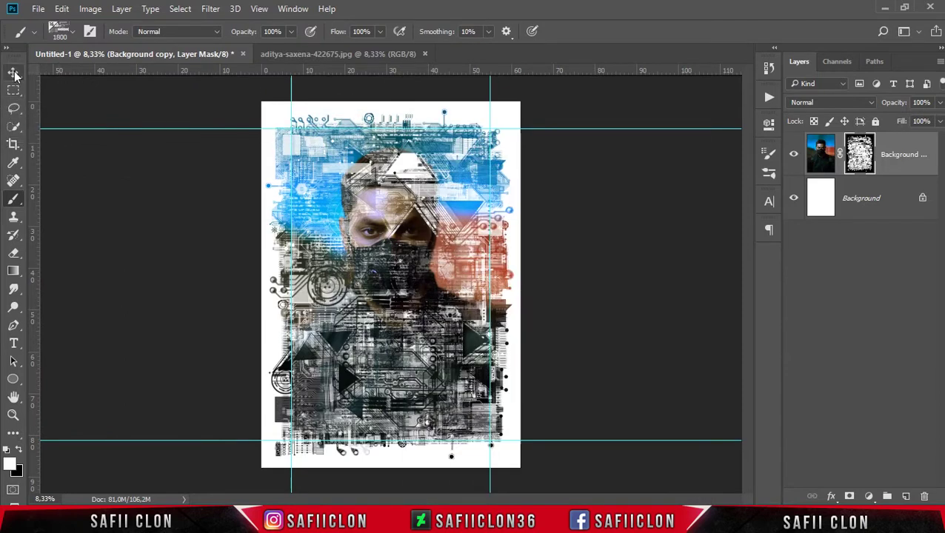
pyautogui.click(13, 73)
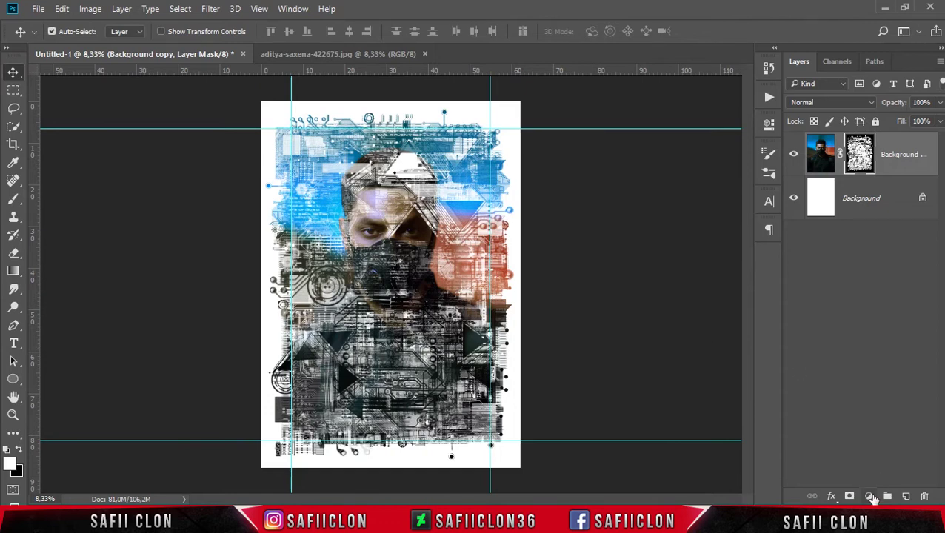
# Step: Add a Black & White adjustment layer: Reds 61, Yellows 213, Greens 144, lowered Cyans and Magentas
pyautogui.click(870, 497)
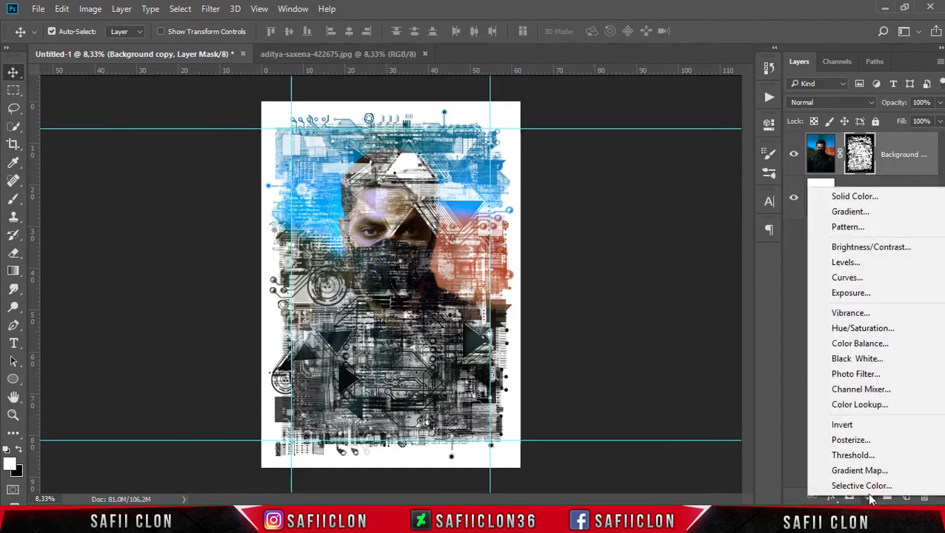
pyautogui.click(859, 358)
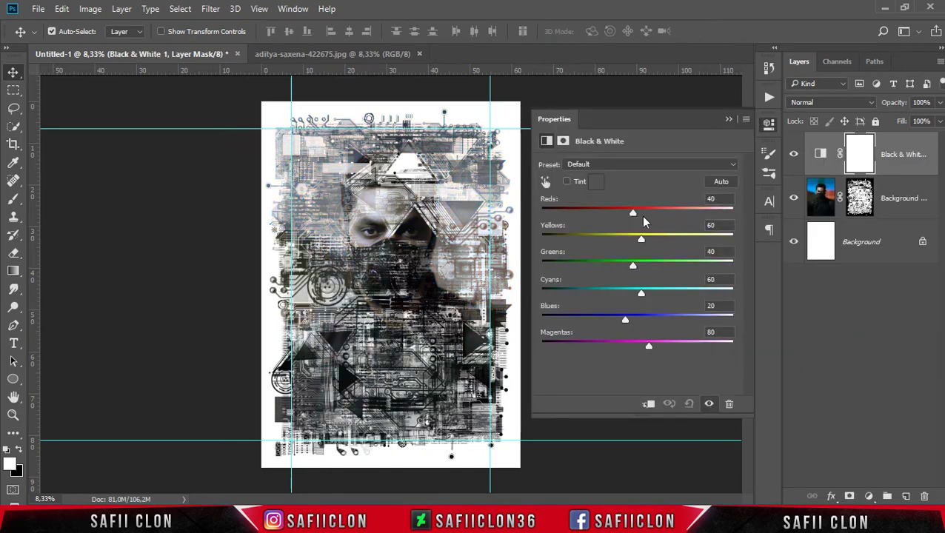
pyautogui.moveTo(631, 214); pyautogui.dragTo(644, 214)
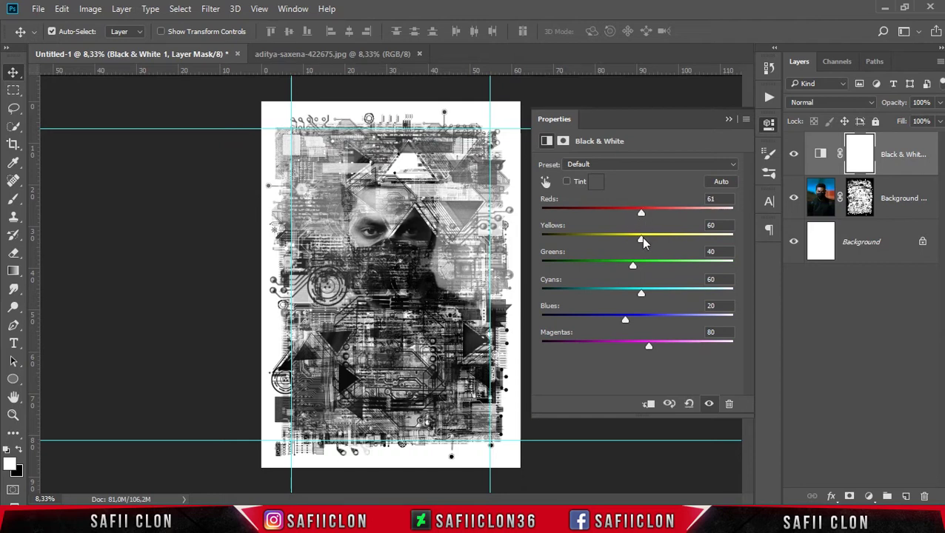
pyautogui.moveTo(638, 241); pyautogui.dragTo(666, 241)
pyautogui.moveTo(667, 249); pyautogui.dragTo(684, 249)
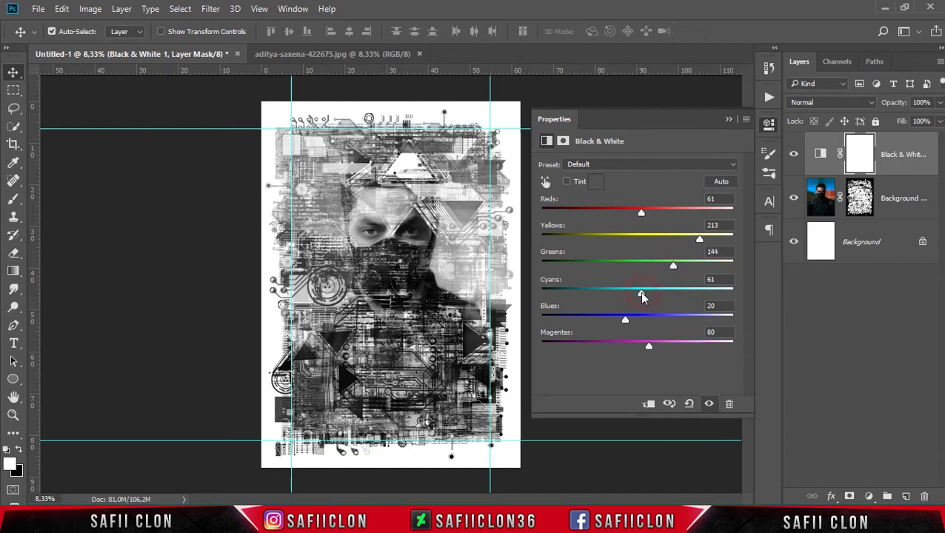
pyautogui.moveTo(642, 297); pyautogui.dragTo(638, 298)
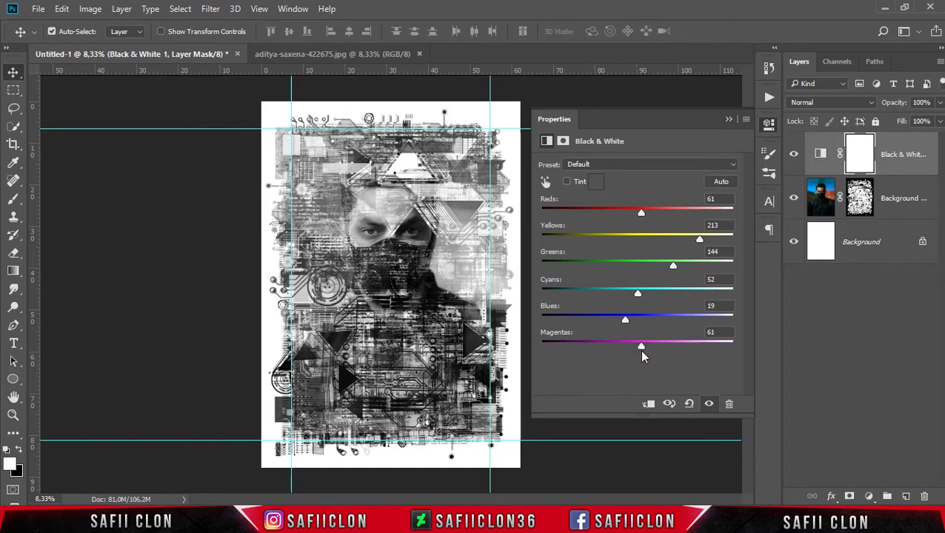
pyautogui.moveTo(639, 351); pyautogui.dragTo(636, 352)
# Step: Close the adjustment settings and toggle the Black & White layer off and on to compare
pyautogui.click(731, 119)
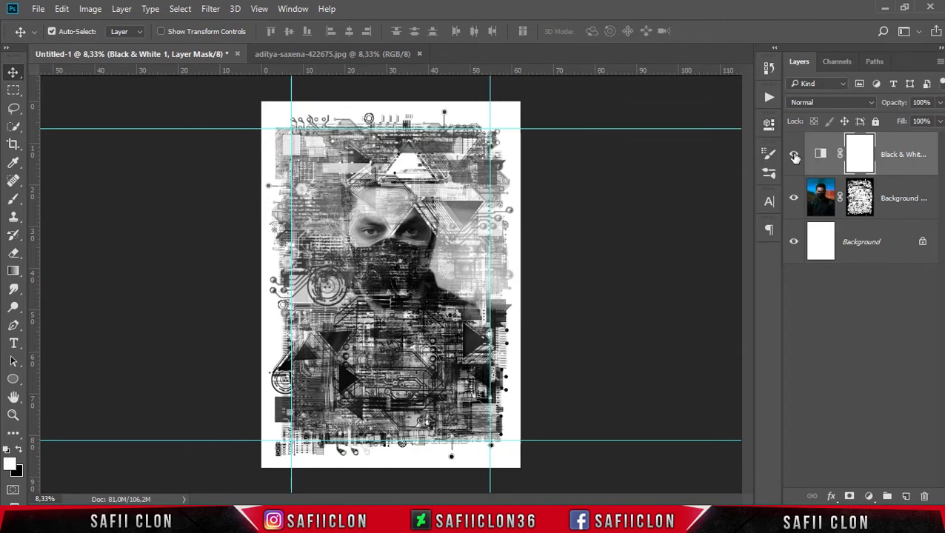
pyautogui.click(794, 154)
pyautogui.click(795, 155)
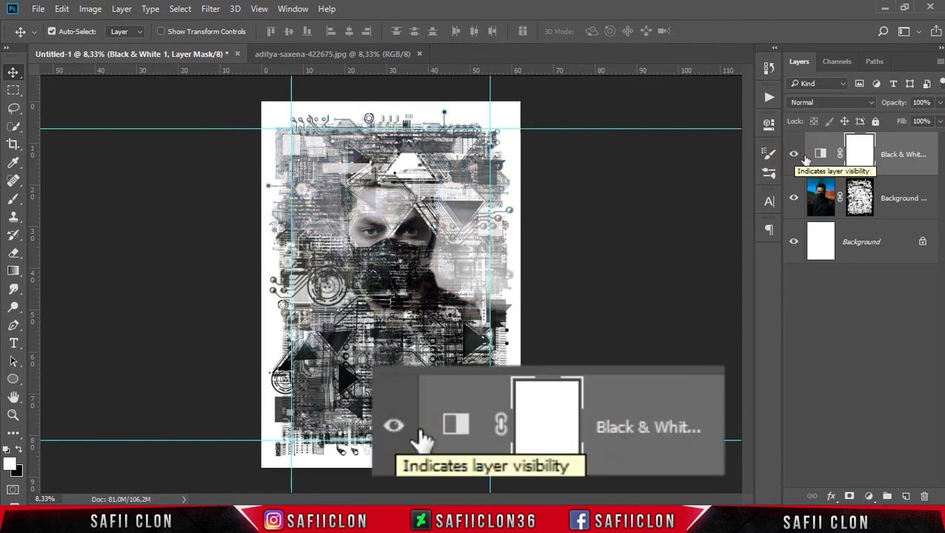
pyautogui.click(861, 155)
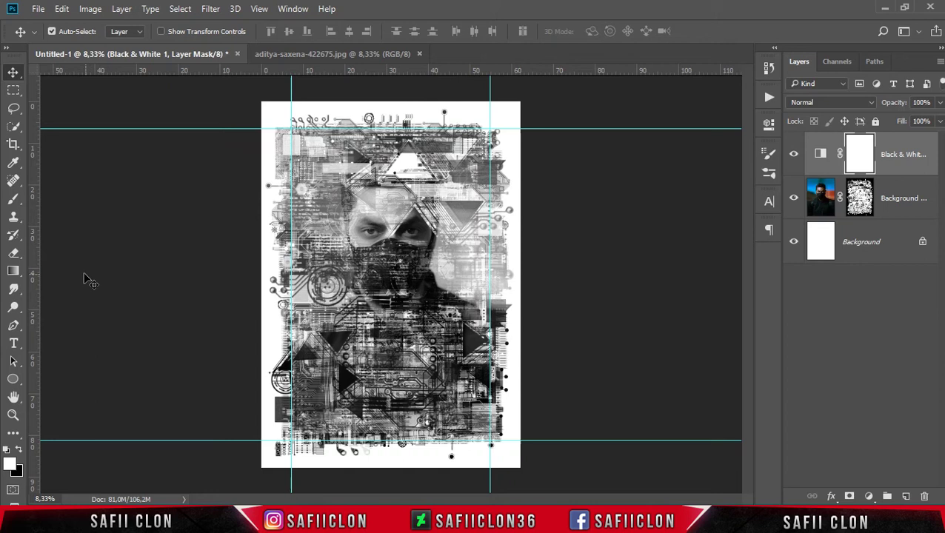
pyautogui.click(13, 198)
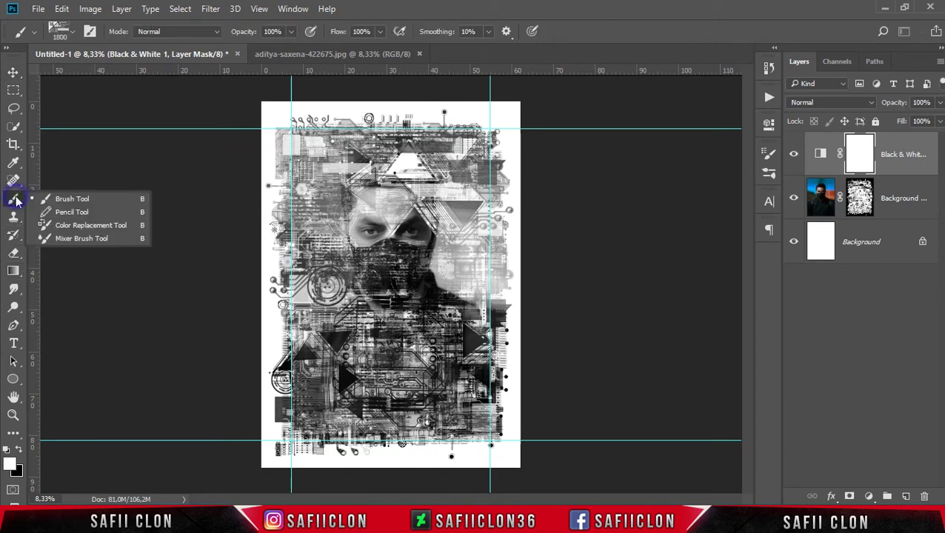
# Step: Stamp the 2500 Btech brush in black over the mouth and jaw, then upper-left at 1900 px
pyautogui.click(70, 202)
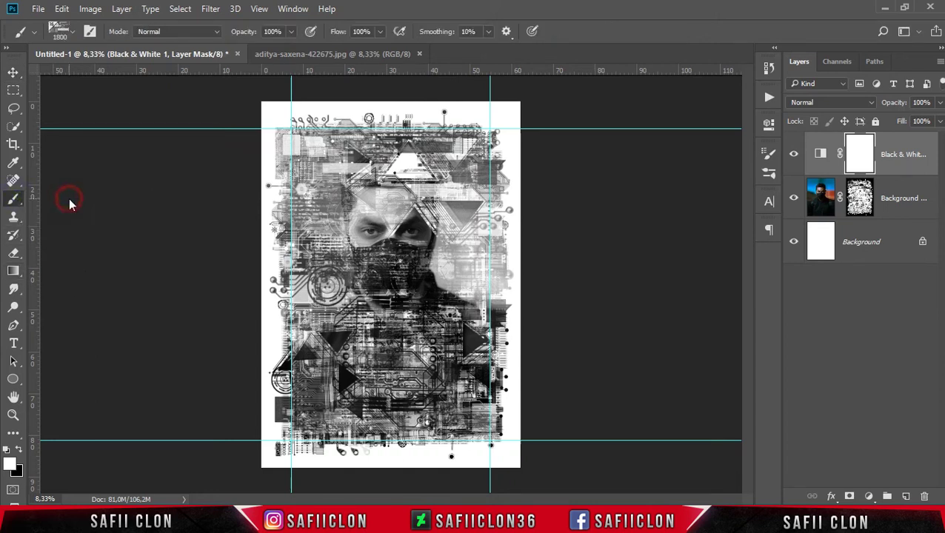
pyautogui.click(75, 34)
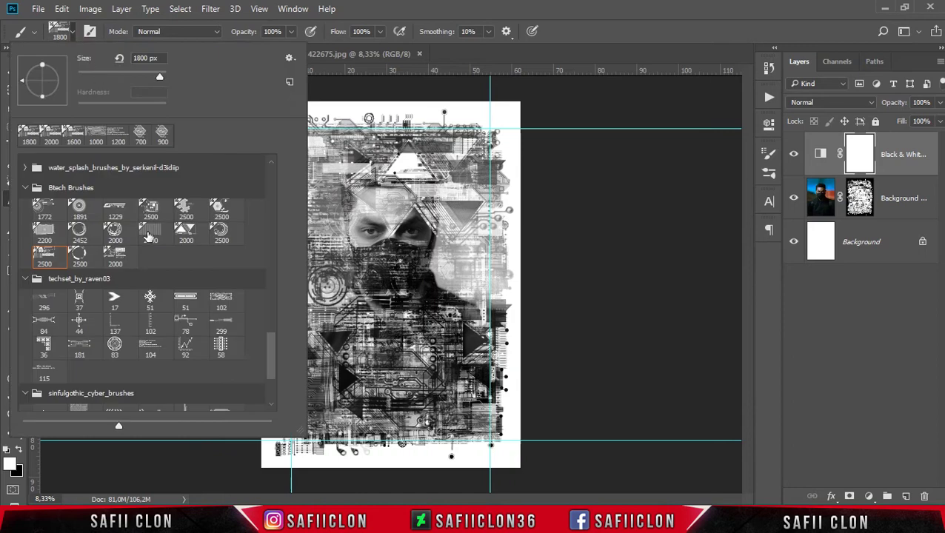
pyautogui.click(44, 255)
pyautogui.click(369, 12)
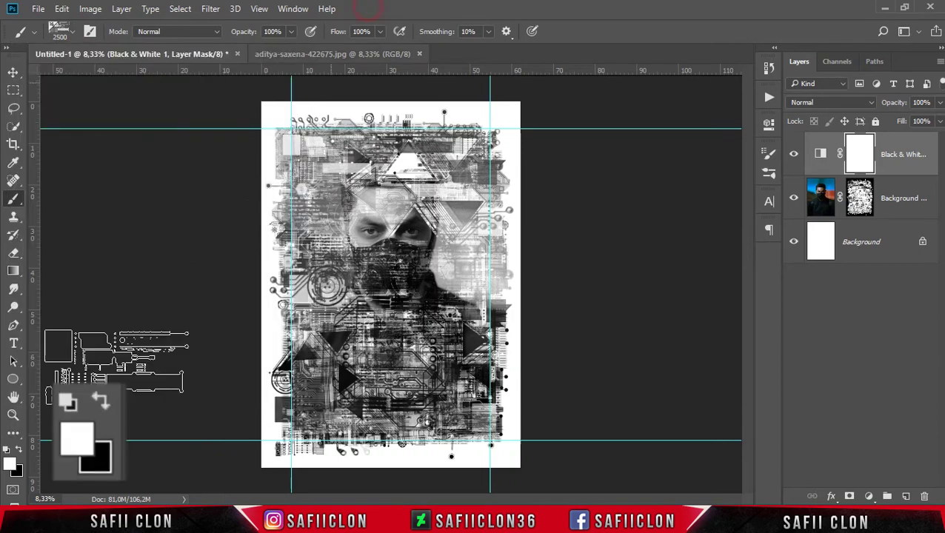
pyautogui.click(19, 450)
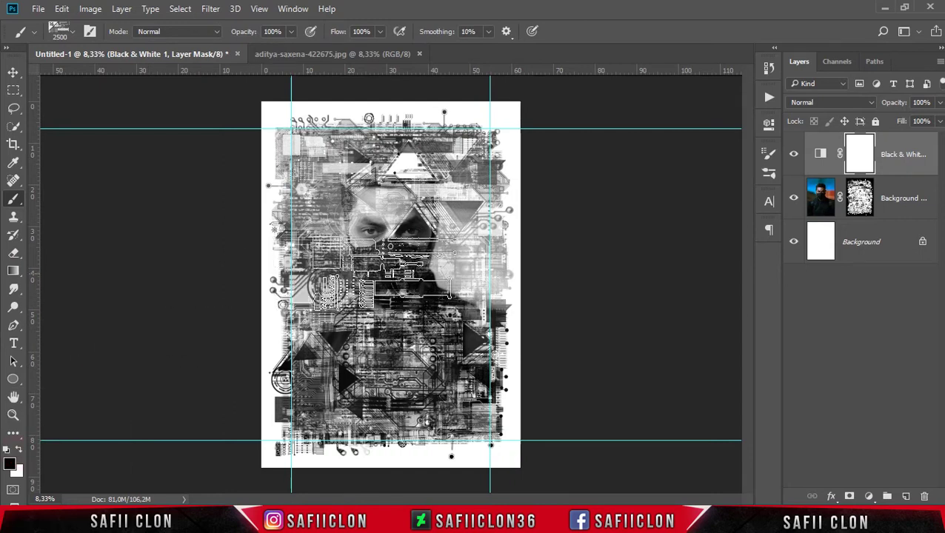
pyautogui.click(400, 266)
pyautogui.press('[')
pyautogui.press('[')
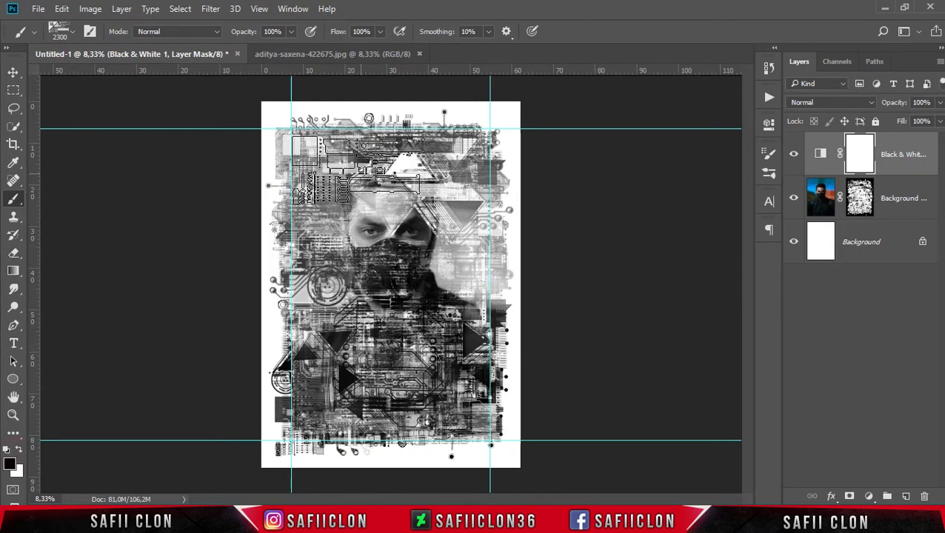
pyautogui.press('[')
pyautogui.press('[')
pyautogui.press('[')
pyautogui.click(337, 158)
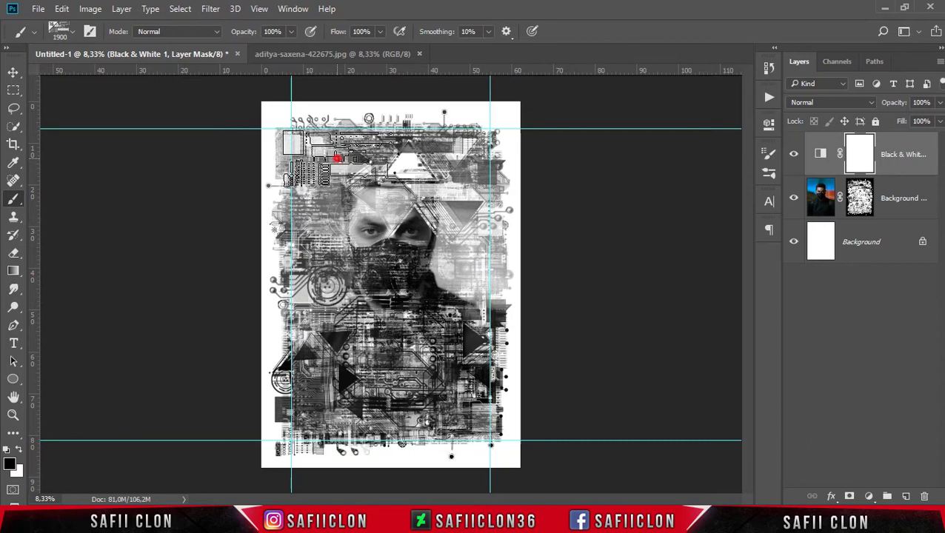
# Step: Stamp an enlarged 104 tech brush into the mask at the lower left, undoing two earlier tries
pyautogui.click(73, 33)
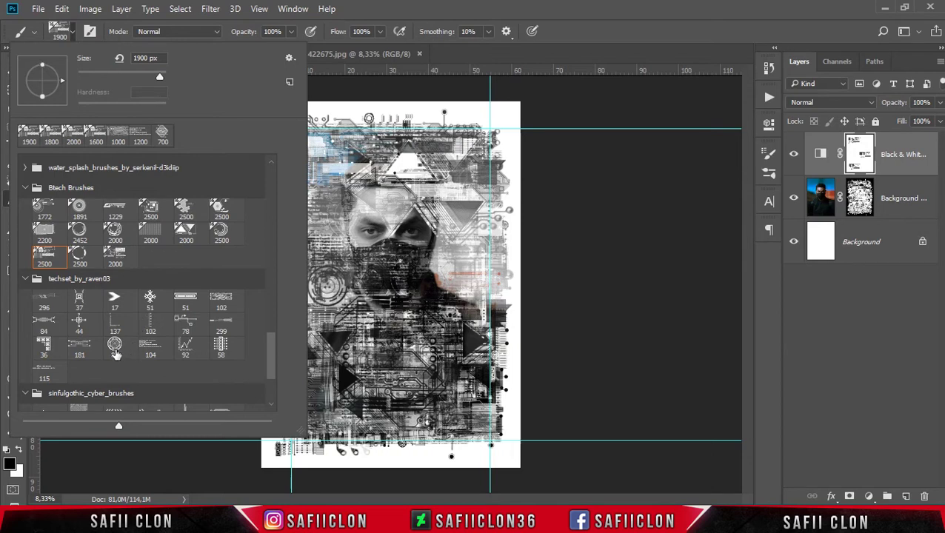
pyautogui.click(157, 345)
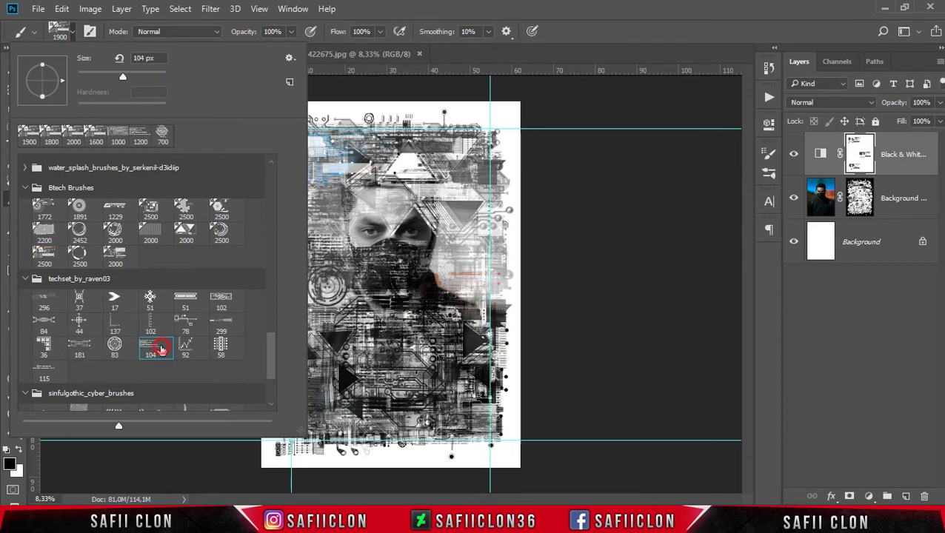
pyautogui.moveTo(157, 78); pyautogui.dragTo(161, 73)
pyautogui.click(374, 204)
pyautogui.hotkey('ctrl', 'z')
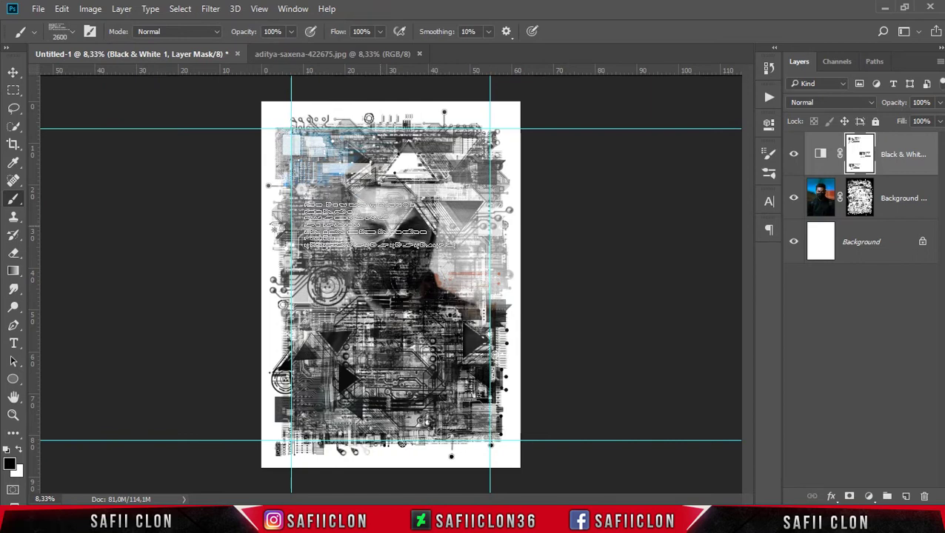
pyautogui.click(412, 271)
pyautogui.hotkey('ctrl', 'z')
pyautogui.rightClick(385, 104)
pyautogui.press('Escape')
pyautogui.click(333, 433)
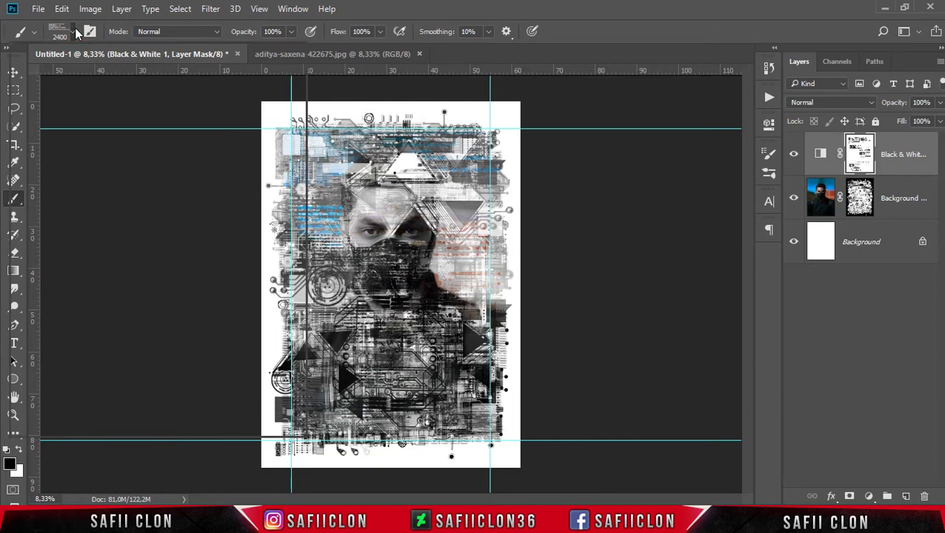
# Step: Stamp a 1100 px cyber brush left and right of the face to reveal colour
pyautogui.click(73, 31)
pyautogui.scroll(-5, 120, 235)
pyautogui.doubleClick(85, 314)
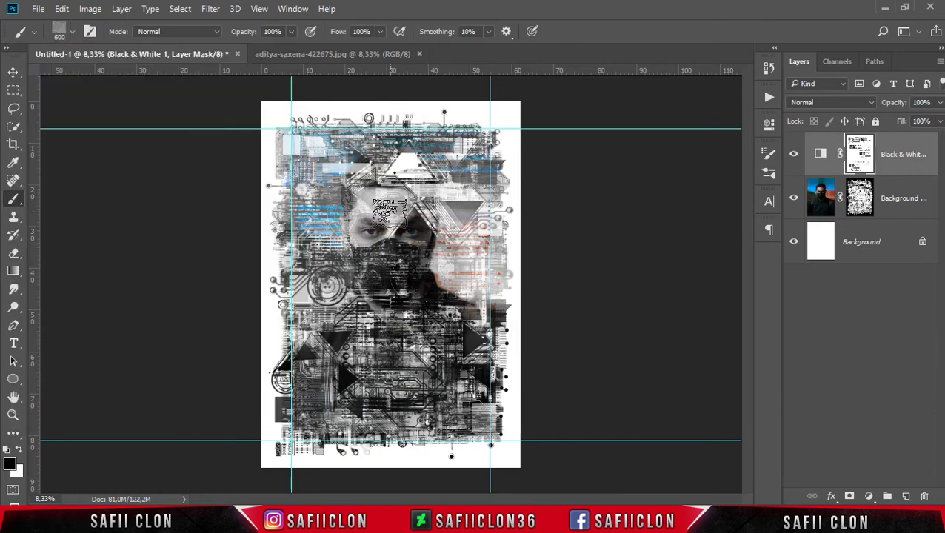
pyautogui.click(321, 202)
pyautogui.click(449, 208)
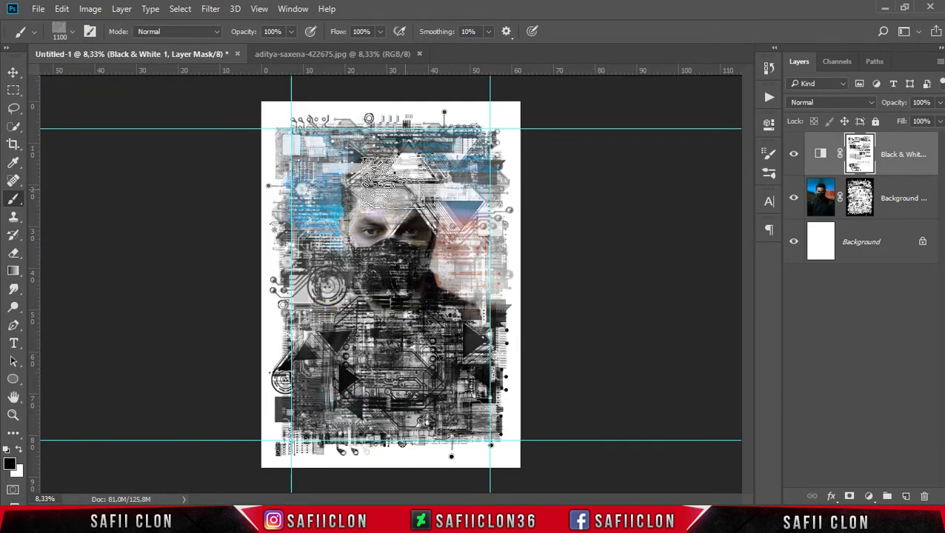
# Step: Select the 58 techset brush, sizing it to 900 px and then 480 px
pyautogui.click(72, 31)
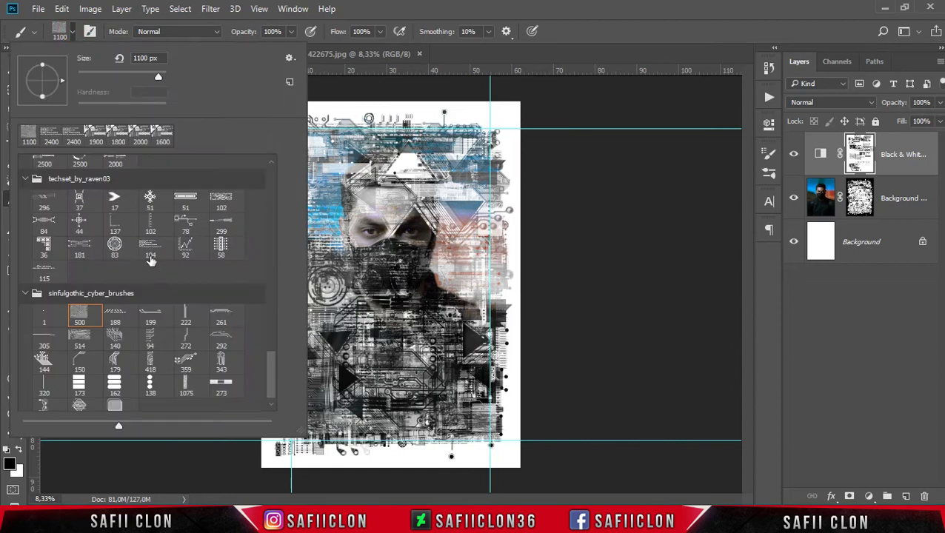
pyautogui.click(220, 247)
pyautogui.moveTo(161, 78); pyautogui.dragTo(145, 79)
pyautogui.press('Return')
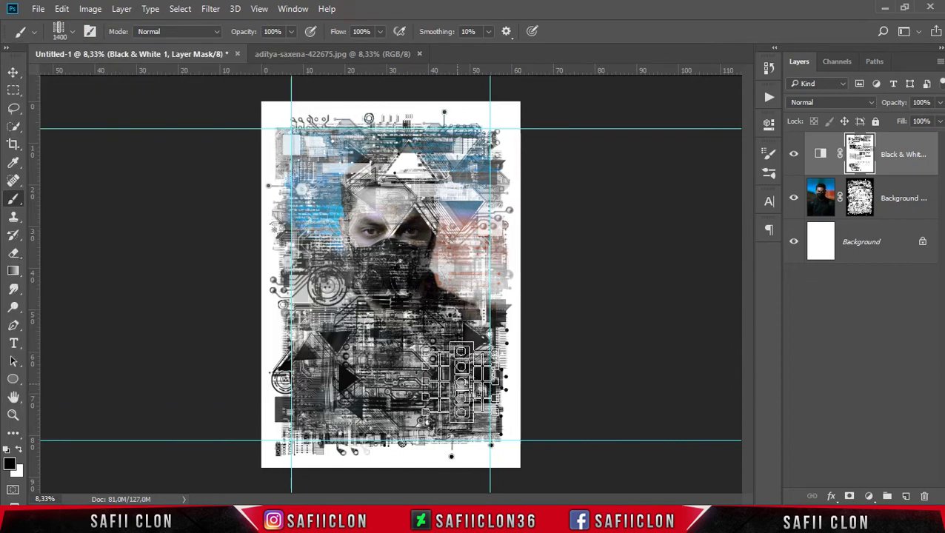
pyautogui.click(72, 31)
pyautogui.moveTo(145, 78); pyautogui.dragTo(136, 78)
pyautogui.press('Return')
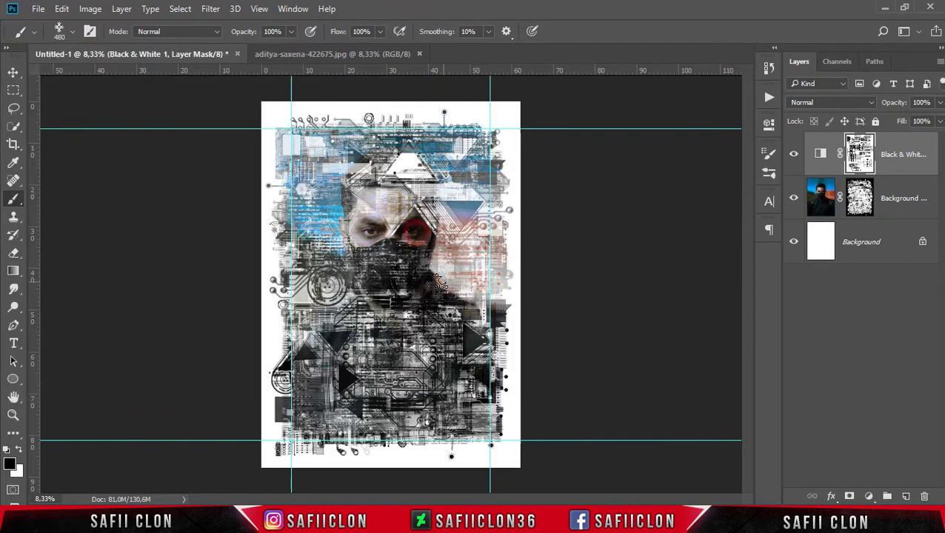
# Step: Select the 83 circular HUD brush at 900 px
pyautogui.click(72, 32)
pyautogui.click(115, 245)
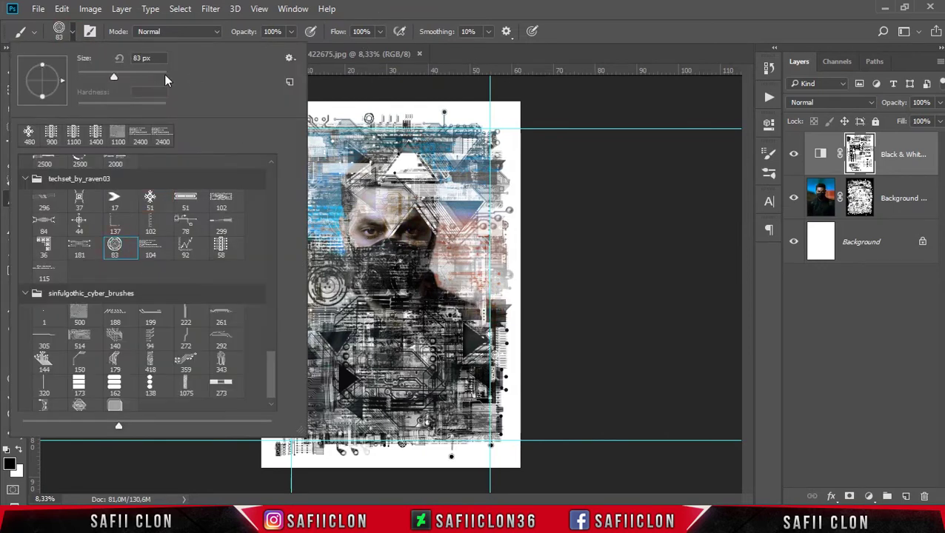
pyautogui.moveTo(156, 76); pyautogui.dragTo(178, 77)
pyautogui.press('Return')
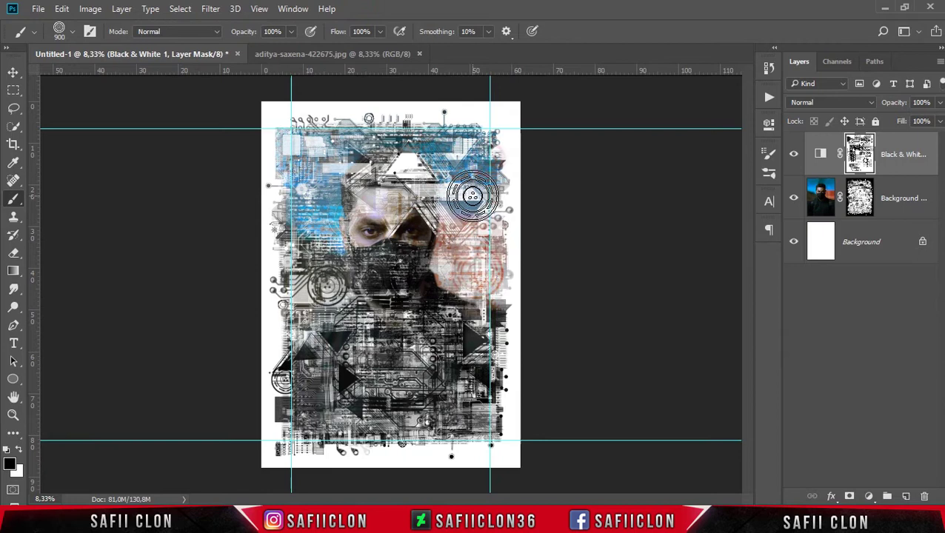
# Step: Reselect the 2500 Btech brush and set its size to 1400 px
pyautogui.click(72, 31)
pyautogui.scroll(3, 267, 342)
pyautogui.scroll(2, 244, 311)
pyautogui.doubleClick(225, 285)
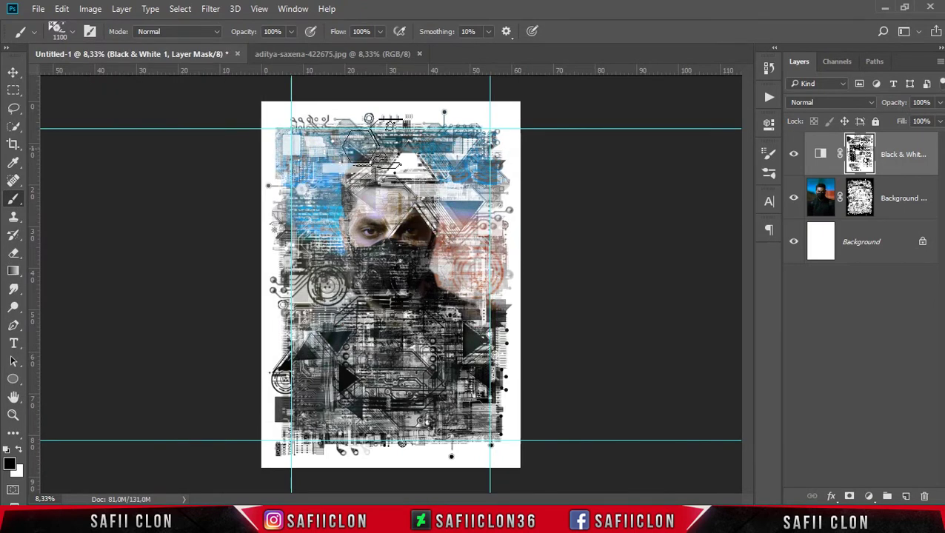
pyautogui.press(']')
pyautogui.press(']')
pyautogui.press(']')
pyautogui.press('[')
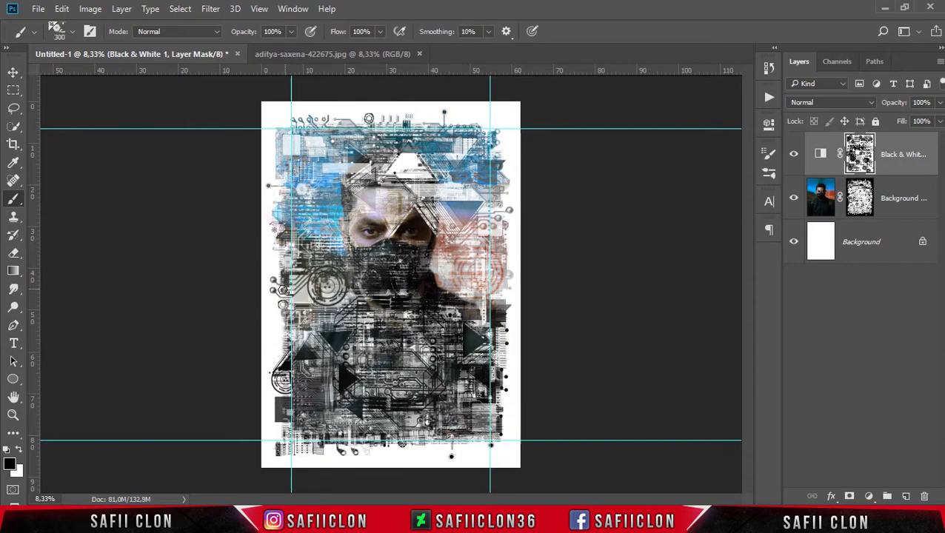
pyautogui.click(13, 72)
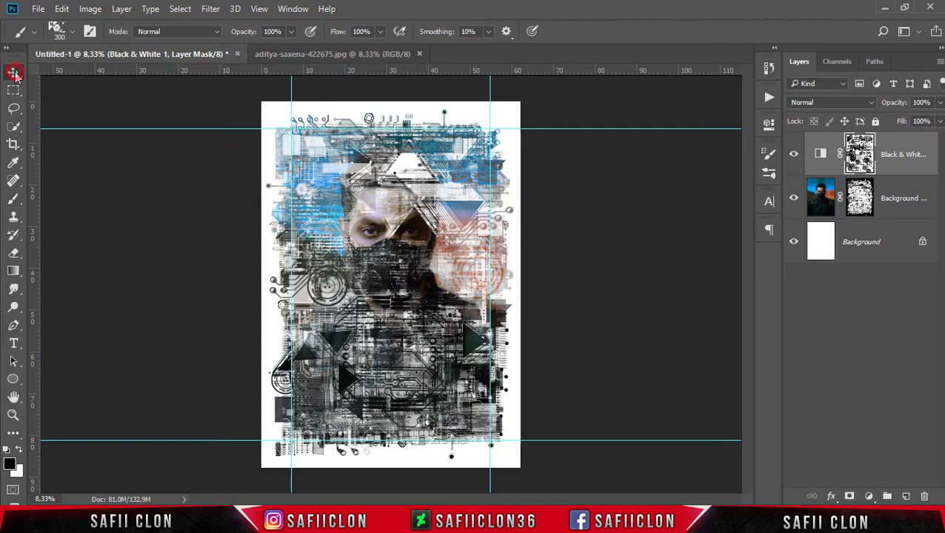
# Step: Toggle the Black & White adjustment off and on to compare the effect
pyautogui.click(795, 154)
pyautogui.click(795, 154)
pyautogui.click(796, 156)
pyautogui.click(795, 155)
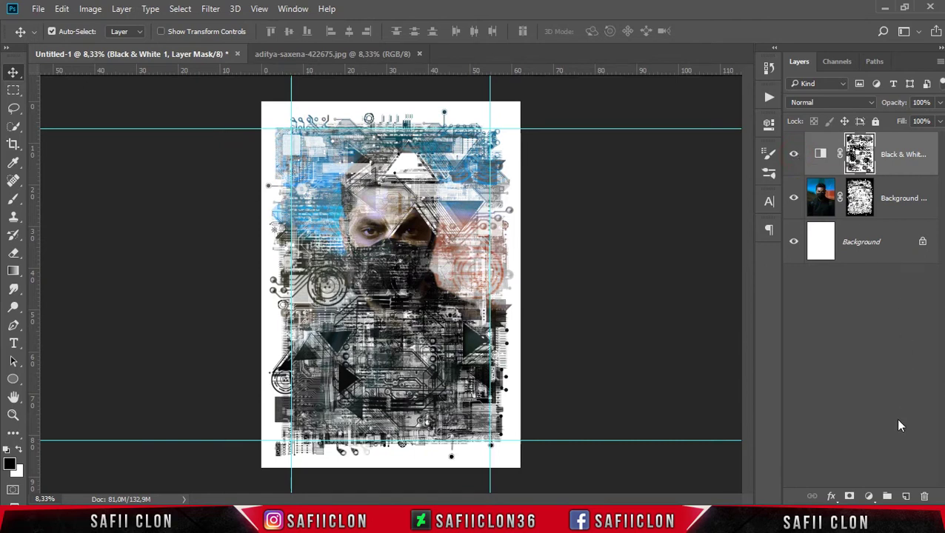
# Step: Add a Photo Filter adjustment set to Cooling Filter (80) at 23% density
pyautogui.click(871, 496)
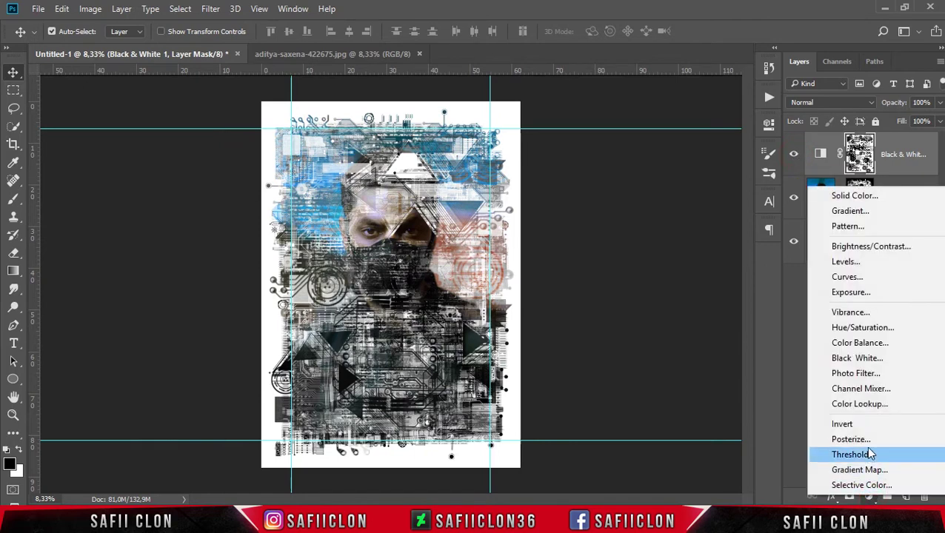
pyautogui.click(878, 375)
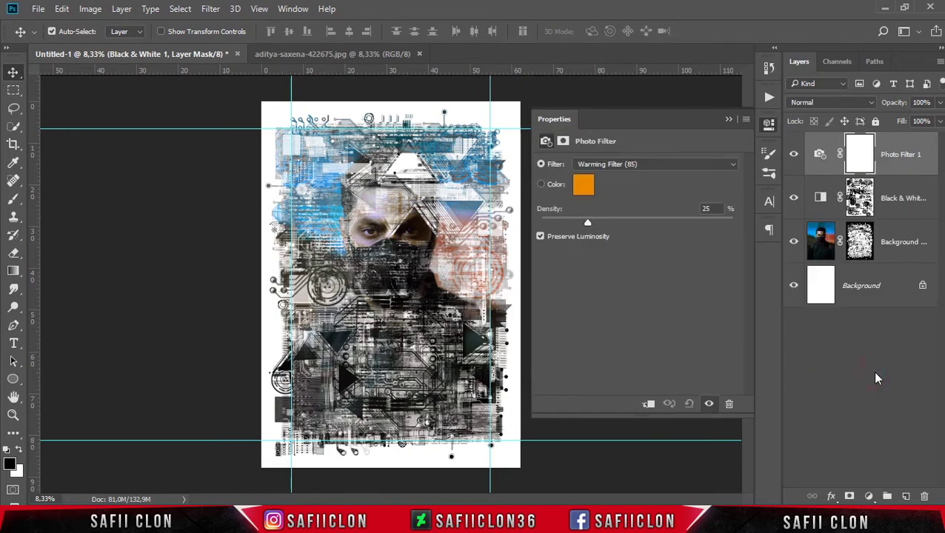
pyautogui.click(652, 164)
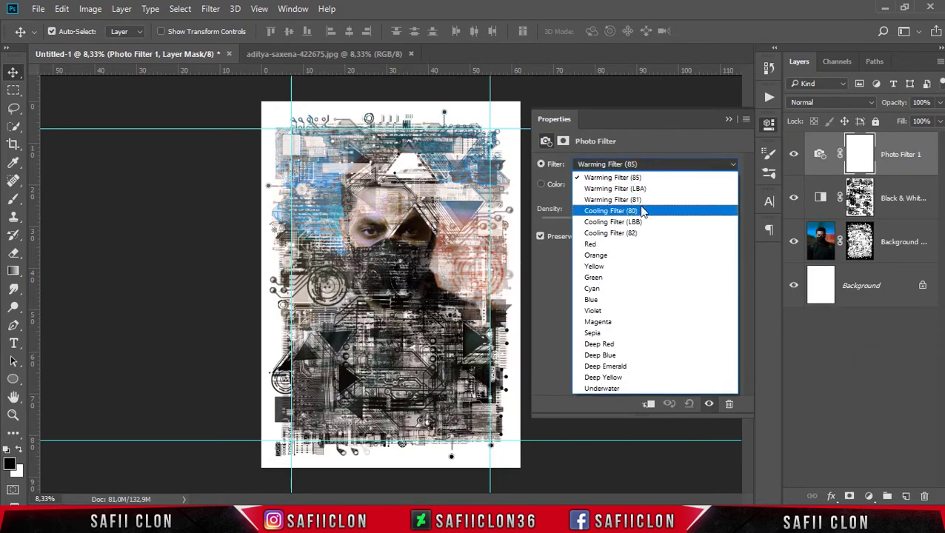
pyautogui.click(639, 211)
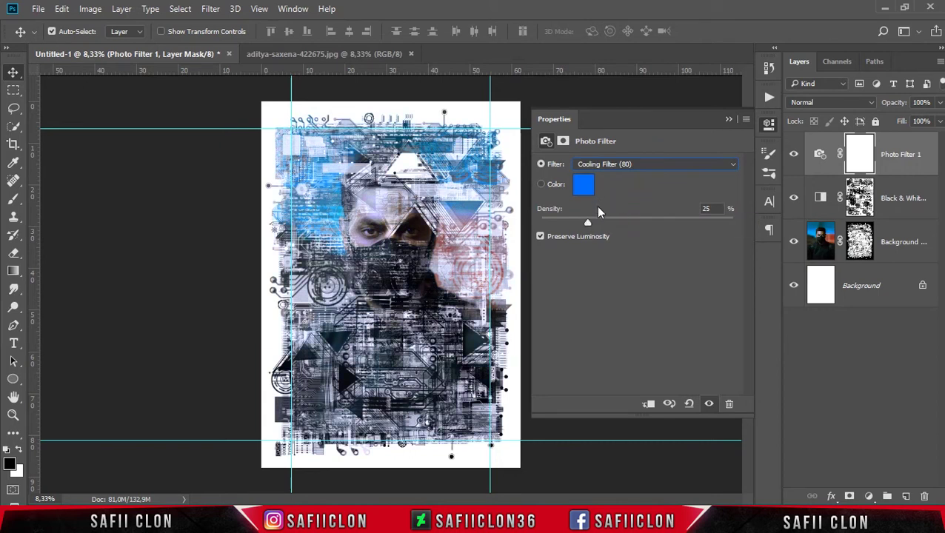
pyautogui.moveTo(588, 220); pyautogui.dragTo(584, 222)
pyautogui.click(729, 121)
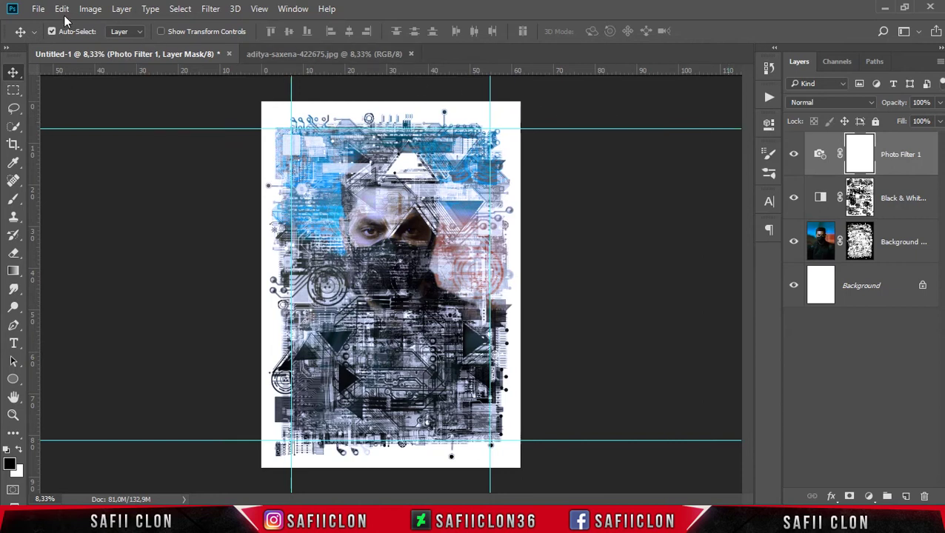
pyautogui.click(38, 9)
# Step: Open 12.jpg, unlock its Background layer, and drop it into the Untitled-1 poster
pyautogui.click(71, 36)
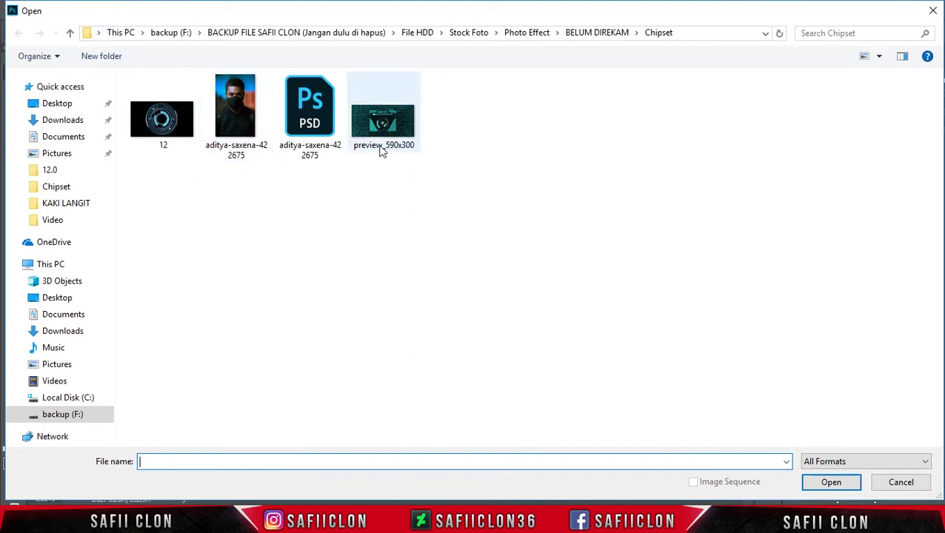
pyautogui.click(161, 131)
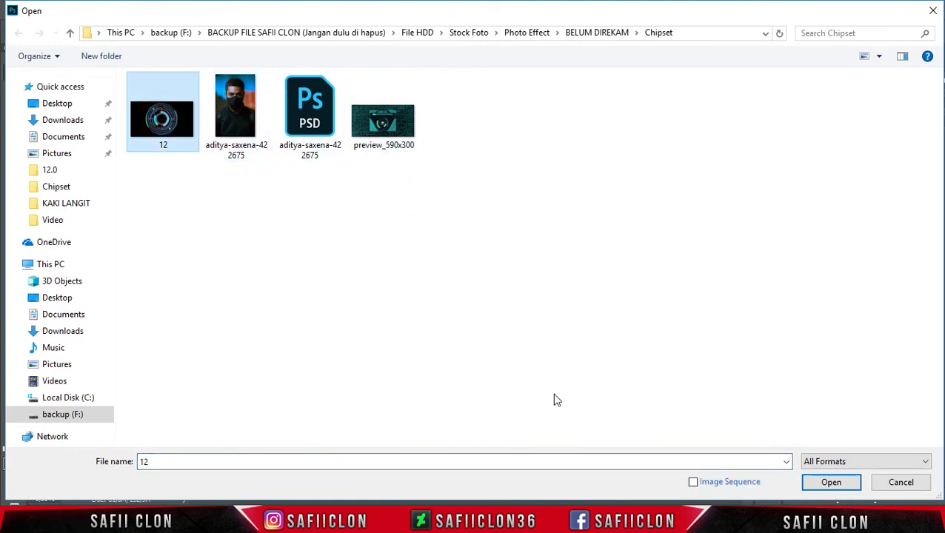
pyautogui.click(832, 482)
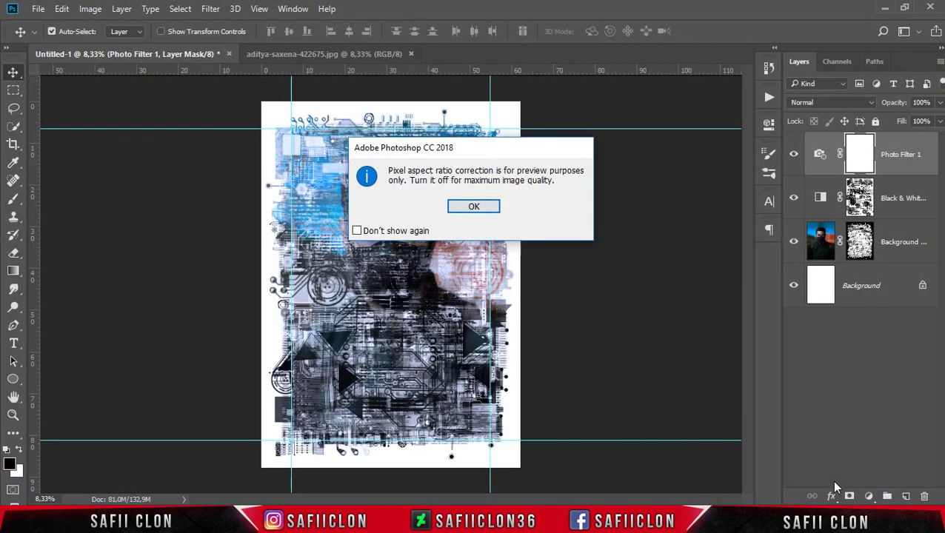
pyautogui.click(486, 212)
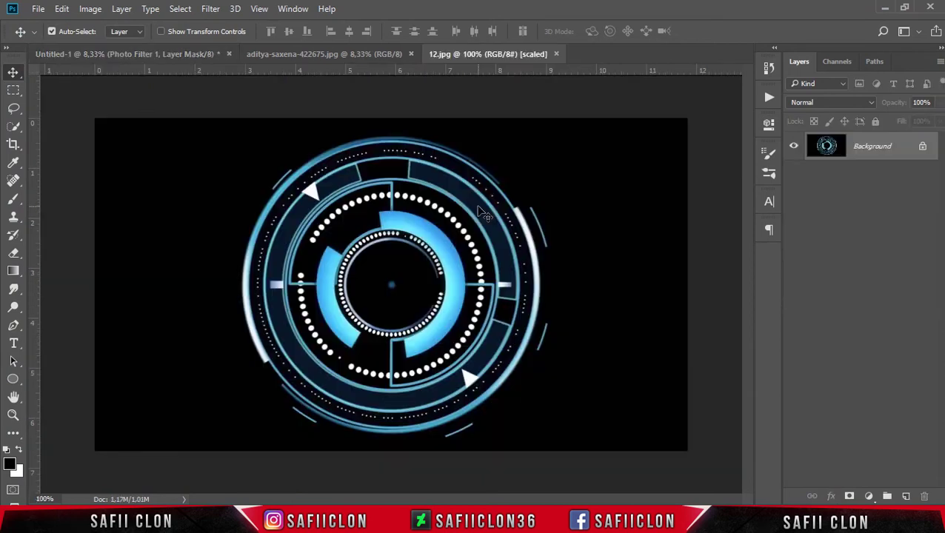
pyautogui.click(923, 147)
pyautogui.moveTo(418, 313); pyautogui.dragTo(276, 180)
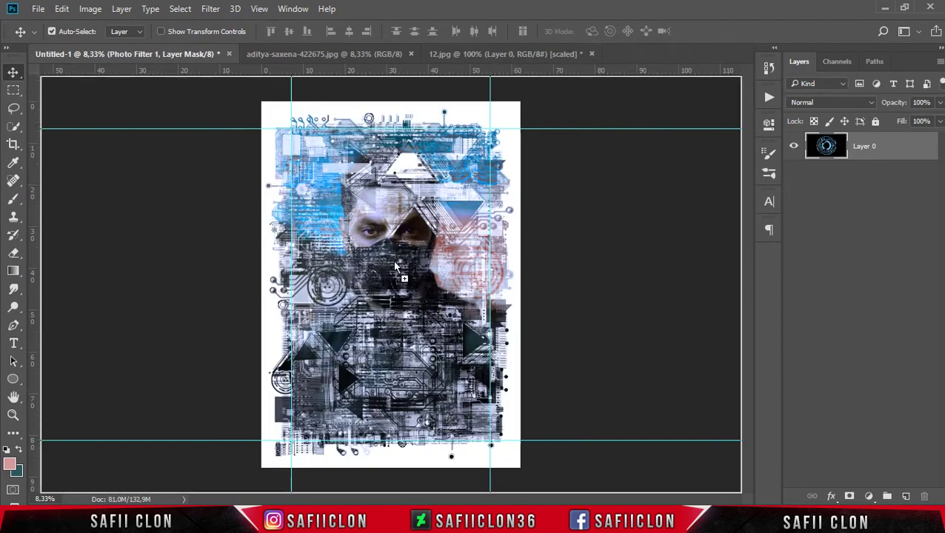
pyautogui.moveTo(395, 266); pyautogui.dragTo(395, 264)
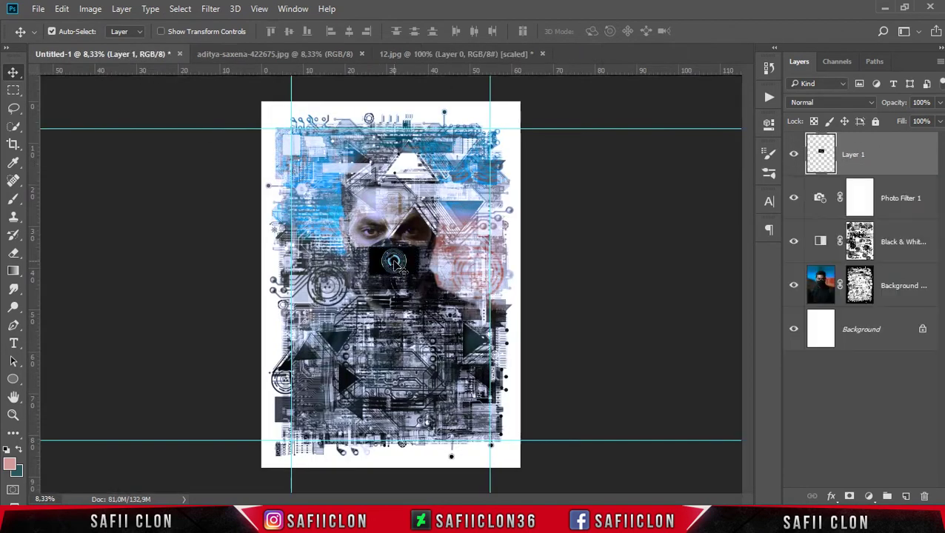
# Step: Scale the HUD ring to about 189%, set it to Screen blend, and move it up-right
pyautogui.hotkey('ctrl', 't')
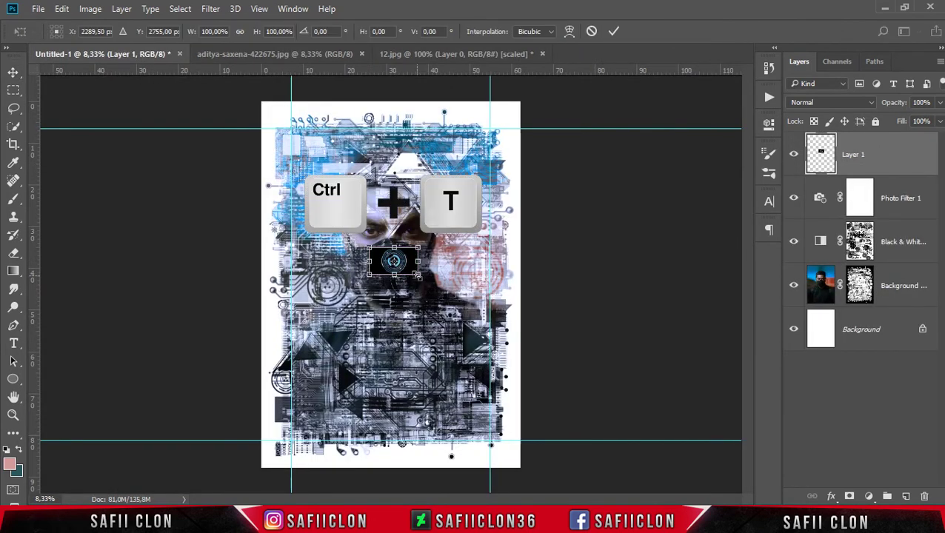
pyautogui.moveTo(418, 276); pyautogui.dragTo(525, 283)
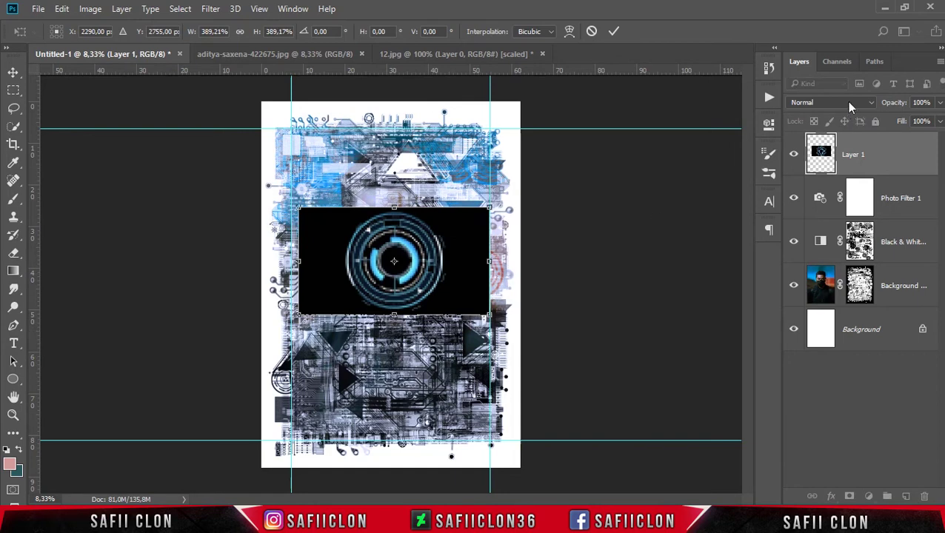
pyautogui.click(846, 106)
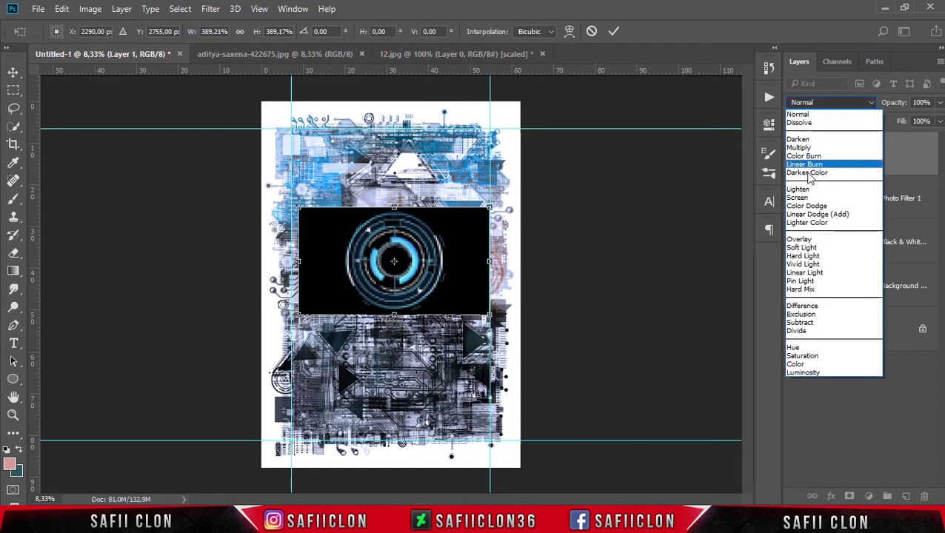
pyautogui.click(808, 198)
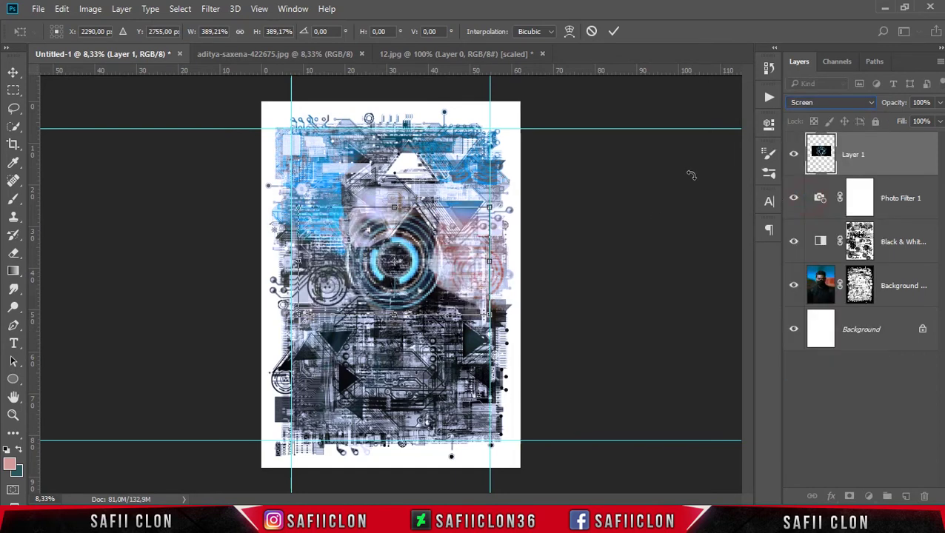
pyautogui.moveTo(436, 278); pyautogui.dragTo(453, 246)
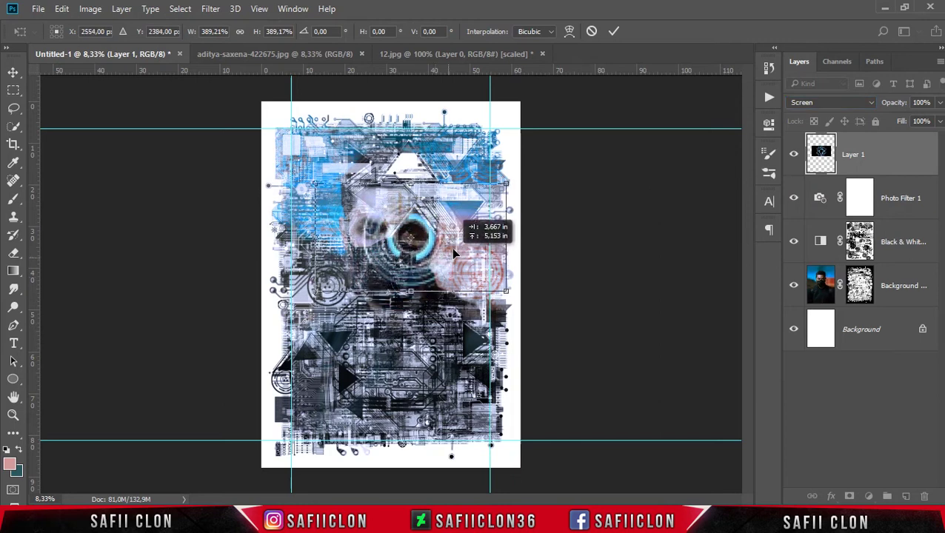
pyautogui.moveTo(506, 175); pyautogui.dragTo(474, 219)
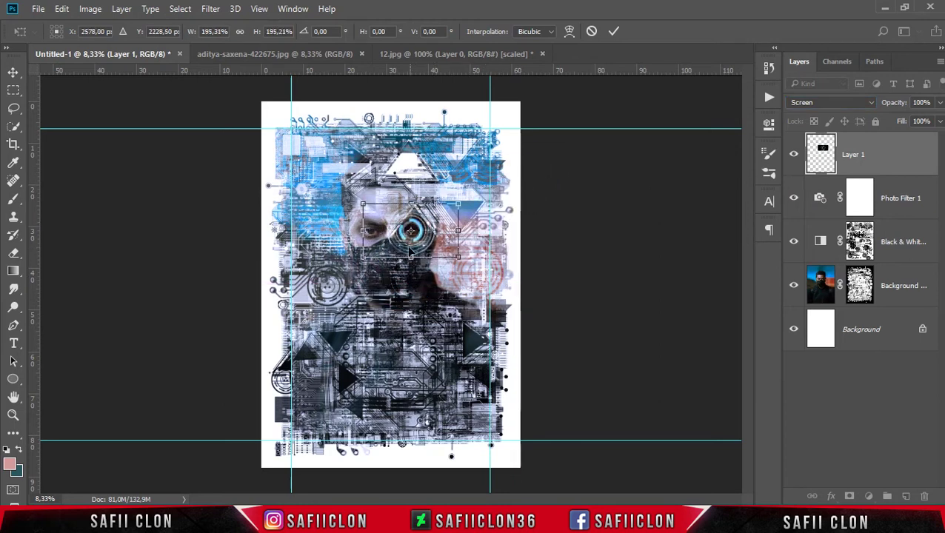
# Step: Fine-tune the eye ring to about 202%, centre it over the eye, and commit
pyautogui.hotkey('ctrl', '+')
pyautogui.hotkey('ctrl', '+')
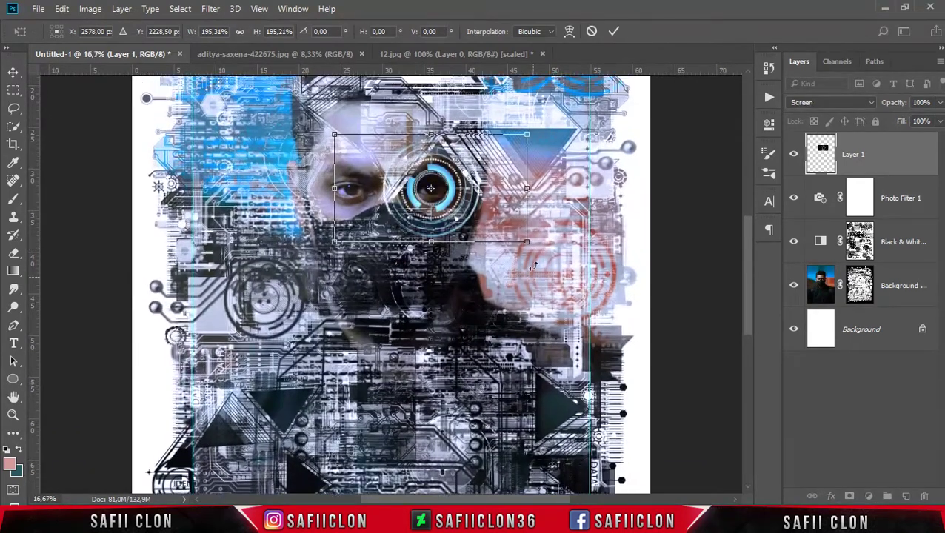
pyautogui.scroll(2, 533, 266)
pyautogui.scroll(2, 507, 269)
pyautogui.moveTo(465, 254); pyautogui.dragTo(467, 256)
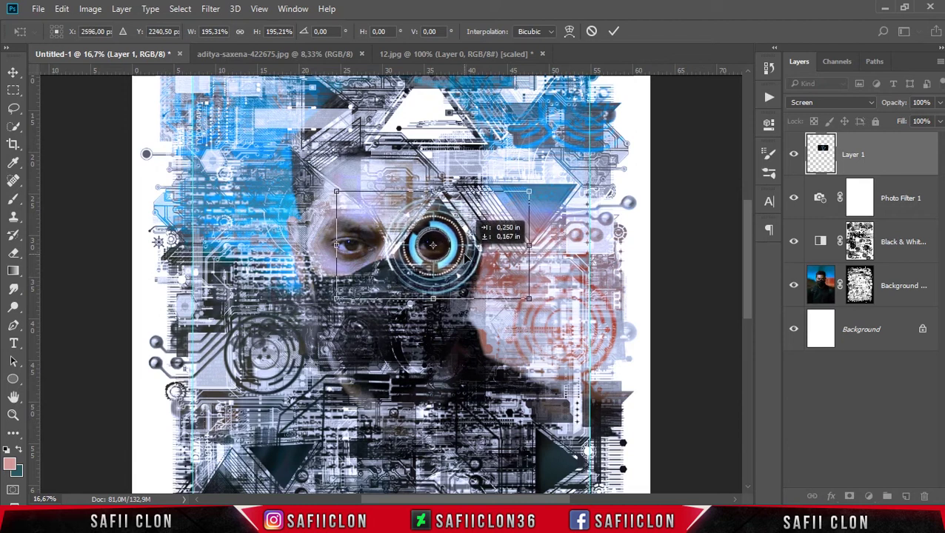
pyautogui.moveTo(531, 192); pyautogui.dragTo(535, 191)
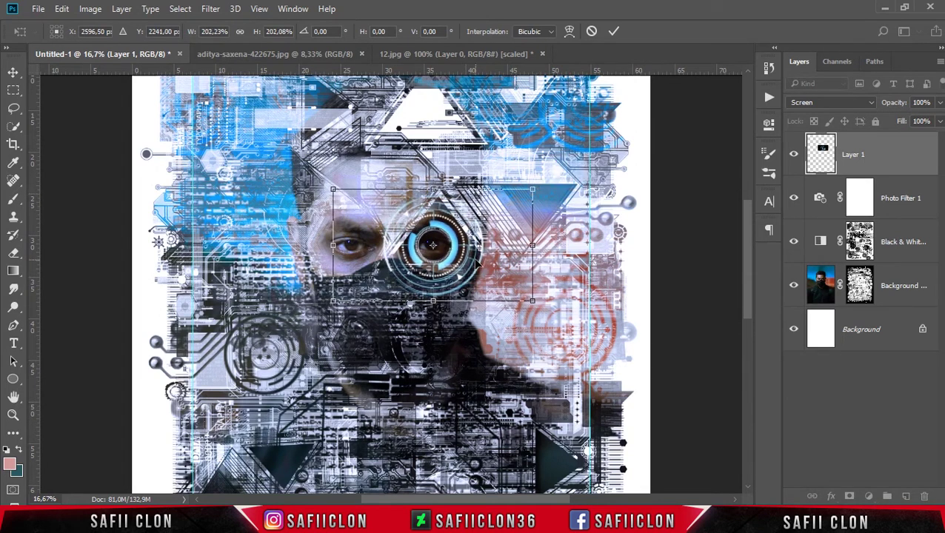
pyautogui.moveTo(478, 264); pyautogui.dragTo(476, 267)
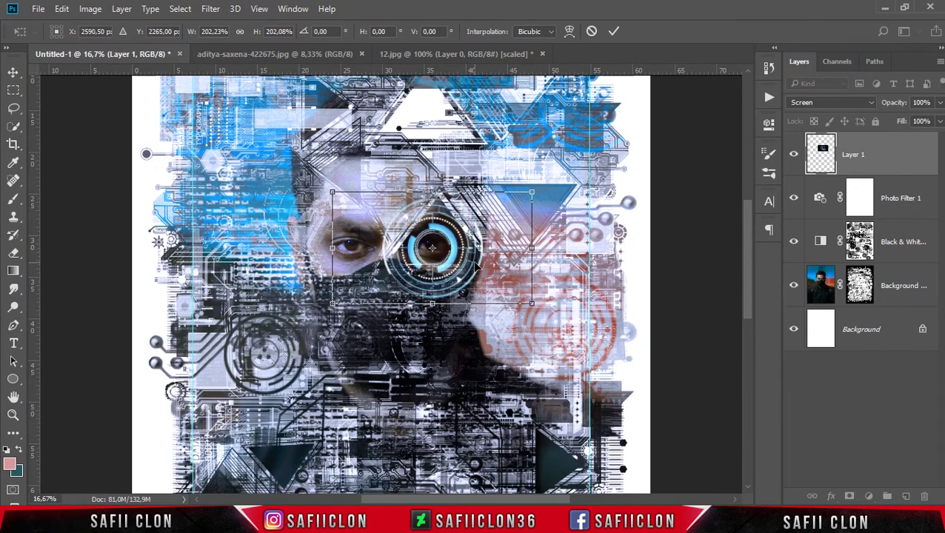
pyautogui.click(617, 32)
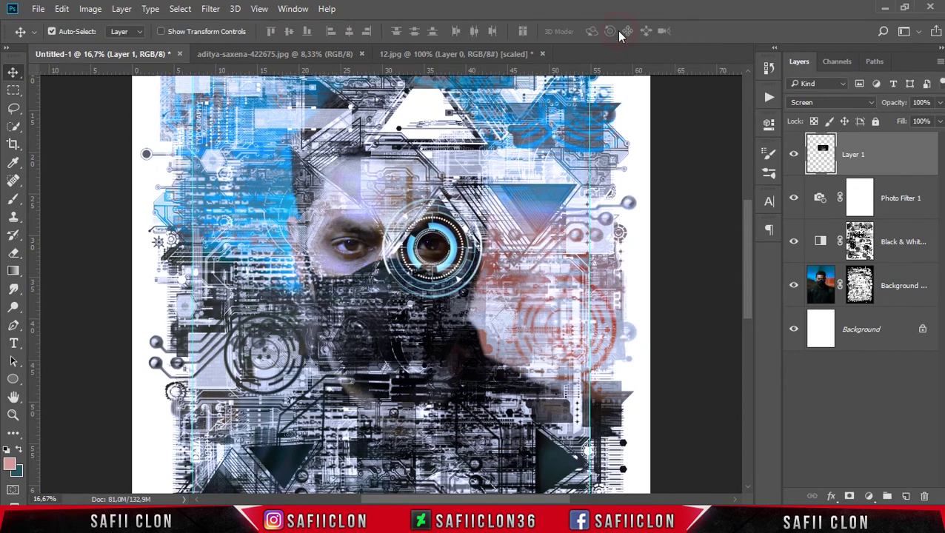
# Step: Toggle the eye ring layer to compare, then target the Background copy layer mask
pyautogui.click(794, 157)
pyautogui.click(794, 158)
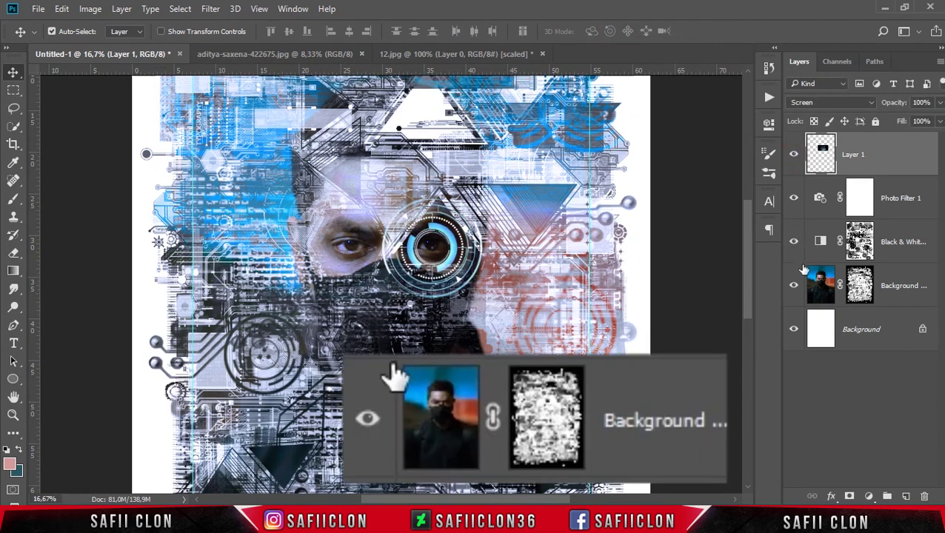
pyautogui.click(864, 286)
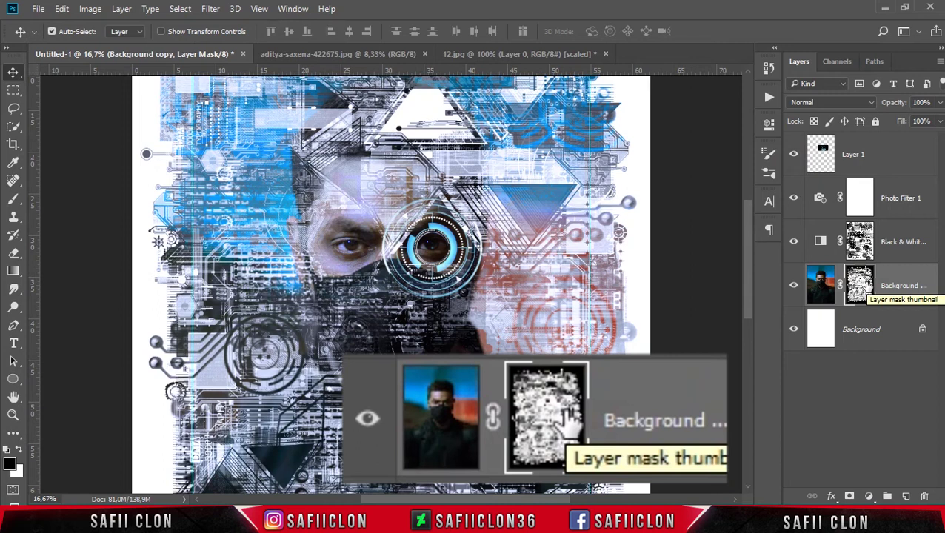
pyautogui.click(860, 285)
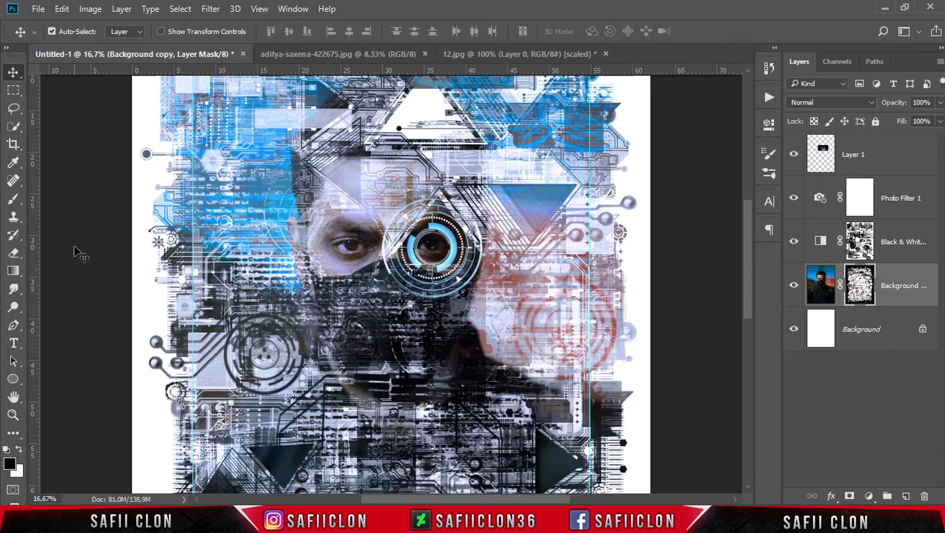
# Step: Paint white with a 600 px circuit brush to reveal the black face mask
pyautogui.click(14, 199)
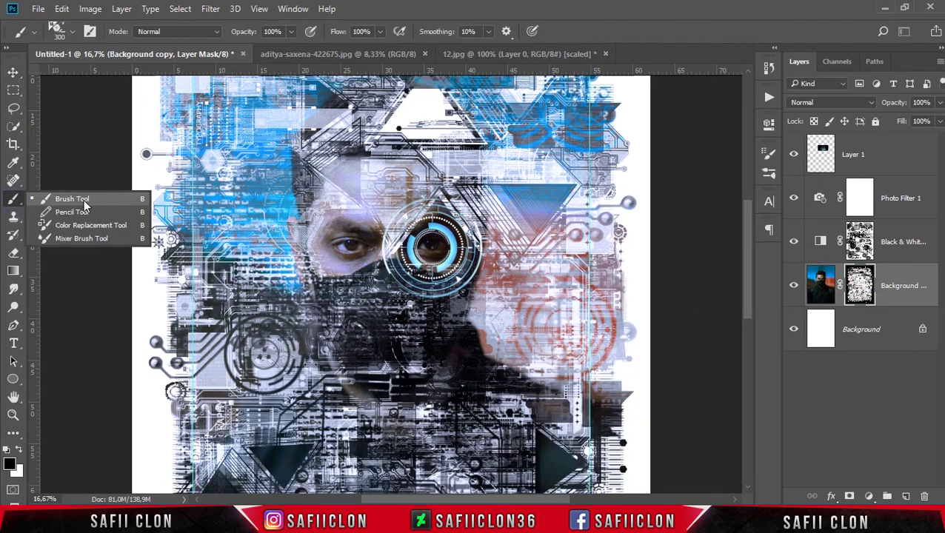
pyautogui.click(72, 201)
pyautogui.click(70, 34)
pyautogui.scroll(-3, 271, 341)
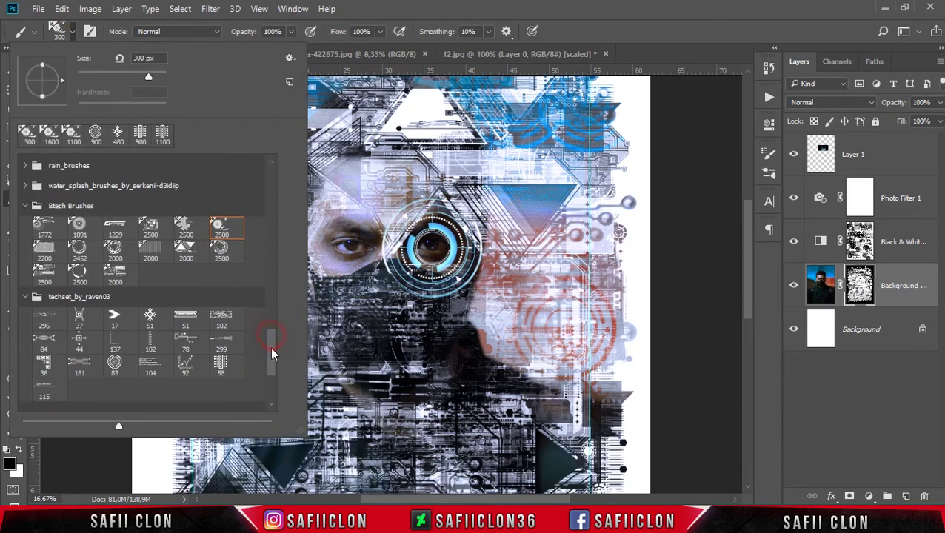
pyautogui.click(151, 235)
pyautogui.click(47, 226)
pyautogui.click(369, 6)
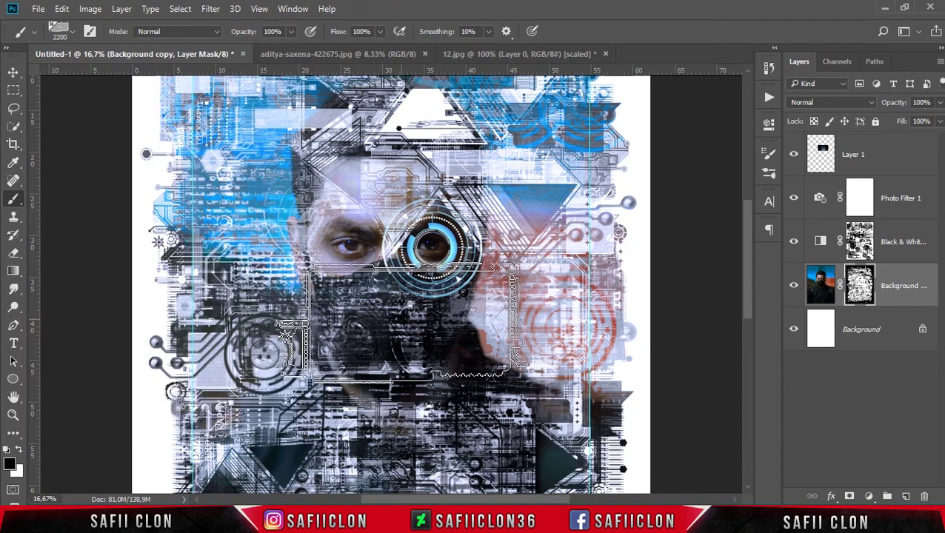
pyautogui.press('[')
pyautogui.press('[')
pyautogui.press('[')
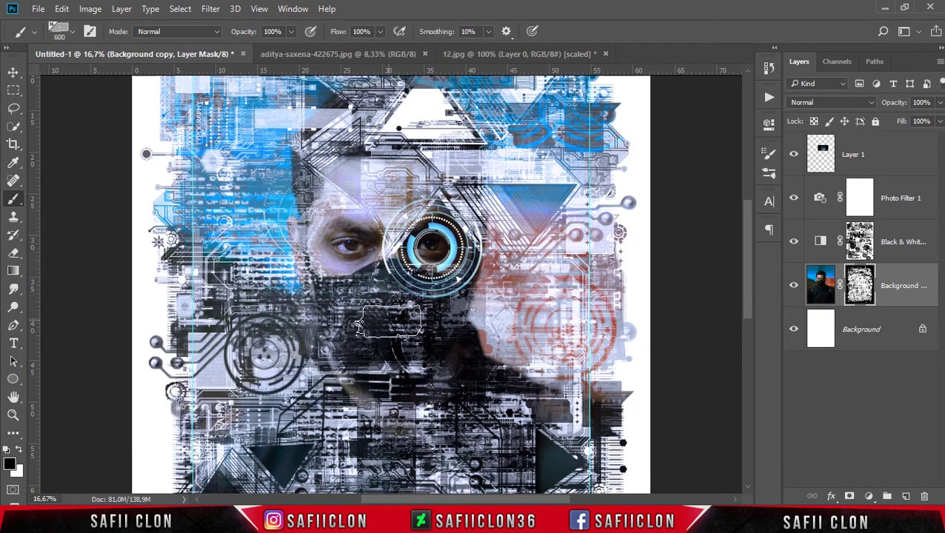
pyautogui.click(19, 450)
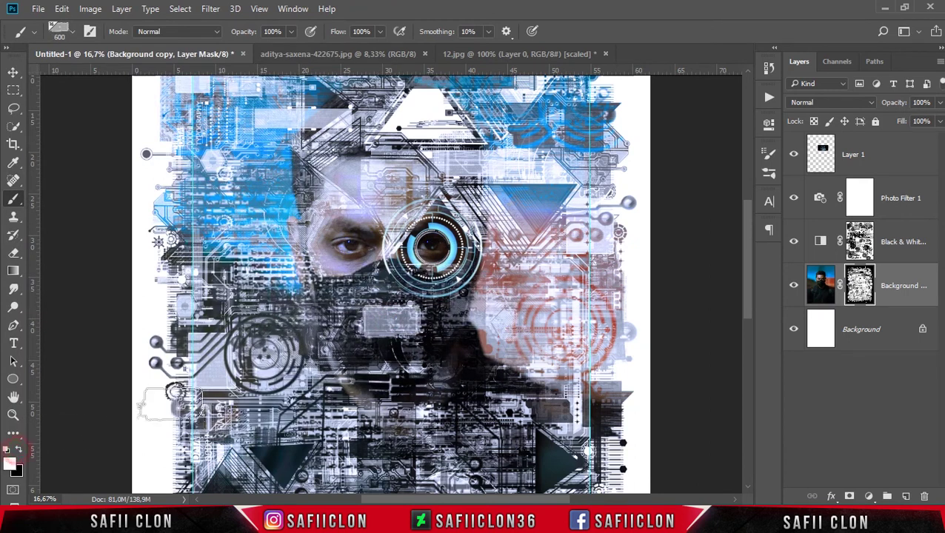
pyautogui.moveTo(370, 326)
pyautogui.mouseDown()
pyautogui.moveTo(389, 331)
pyautogui.moveTo(369, 331)
pyautogui.moveTo(409, 357)
pyautogui.moveTo(360, 294)
pyautogui.moveTo(385, 348)
pyautogui.mouseUp()
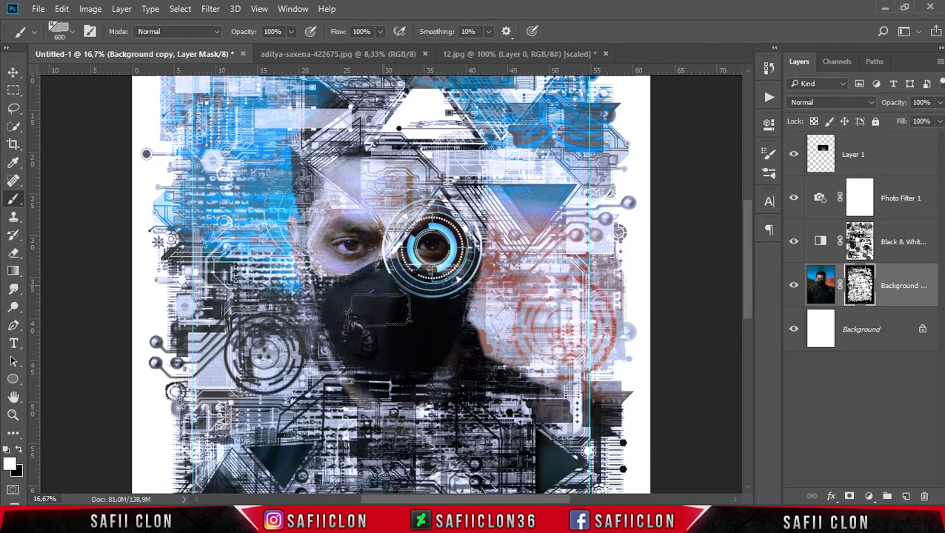
# Step: Stamp a black 1200 px circuit pattern onto the mask below the face
pyautogui.click(73, 33)
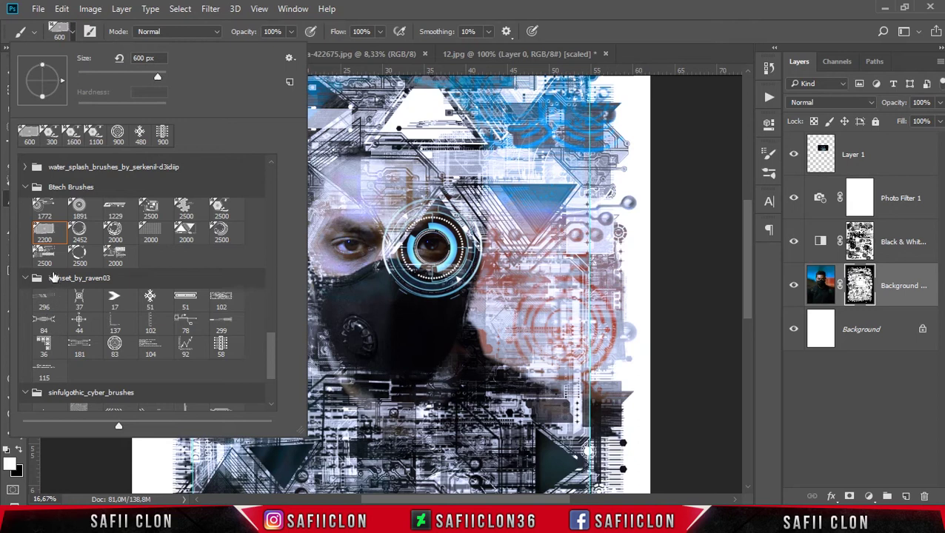
pyautogui.press('Return')
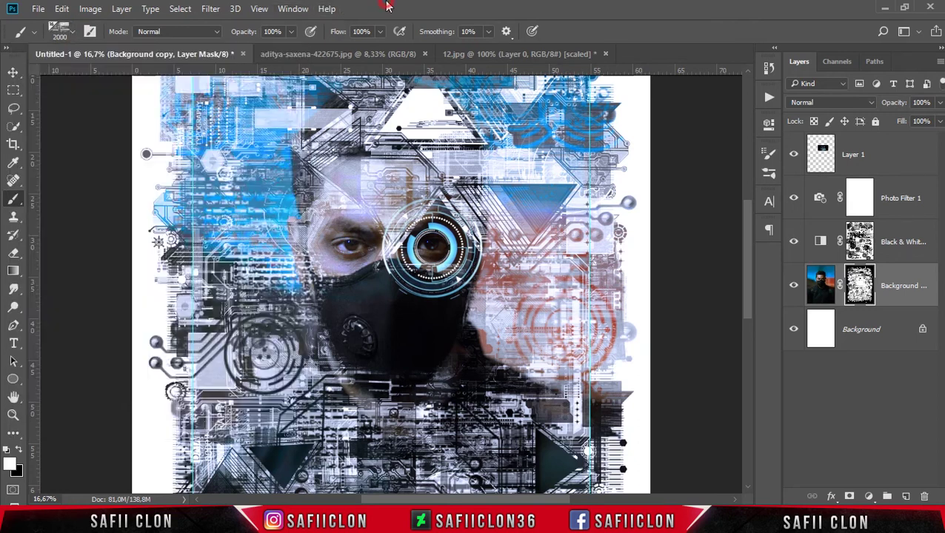
pyautogui.click(18, 450)
pyautogui.press('[')
pyautogui.press('[')
pyautogui.press('[')
pyautogui.press(']')
pyautogui.press(']')
pyautogui.press(']')
pyautogui.click(478, 315)
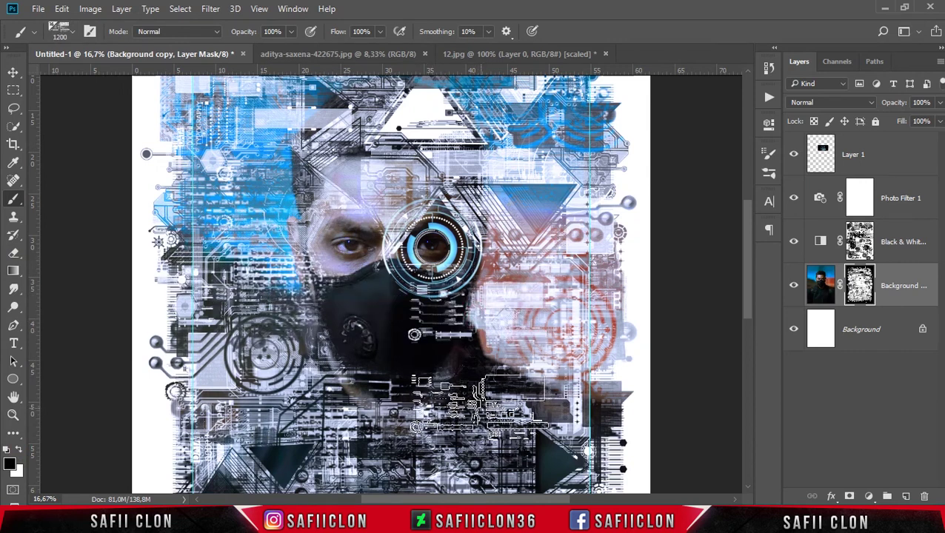
# Step: Stamp two more circuit brush patterns near the lower face and over the mouth
pyautogui.click(60, 31)
pyautogui.doubleClick(156, 346)
pyautogui.click(371, 354)
pyautogui.click(61, 31)
pyautogui.doubleClick(156, 346)
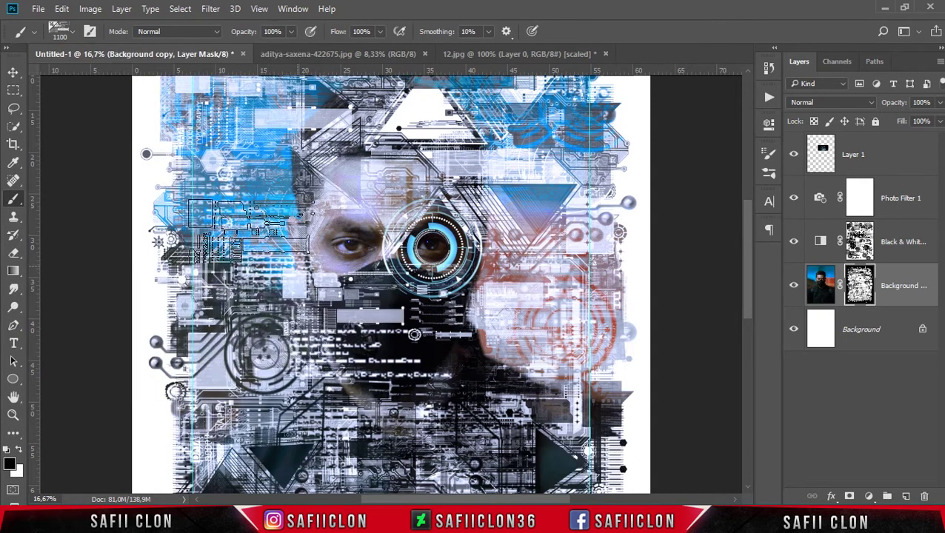
pyautogui.click(338, 308)
# Step: Stamp a fainter 1229 circuit brush pattern at 53% brush opacity
pyautogui.click(60, 31)
pyautogui.doubleClick(124, 346)
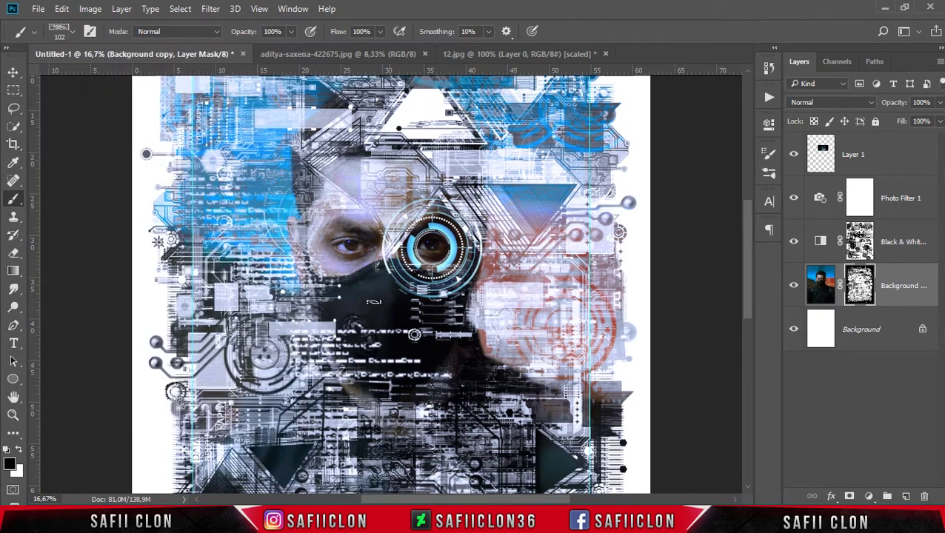
pyautogui.click(61, 31)
pyautogui.doubleClick(128, 230)
pyautogui.click(291, 31)
pyautogui.moveTo(288, 44); pyautogui.dragTo(253, 44)
pyautogui.click(473, 298)
# Step: Stamp a 500 px circular pattern below the mouth, then select Layer 1
pyautogui.click(61, 32)
pyautogui.doubleClick(127, 218)
pyautogui.click(440, 355)
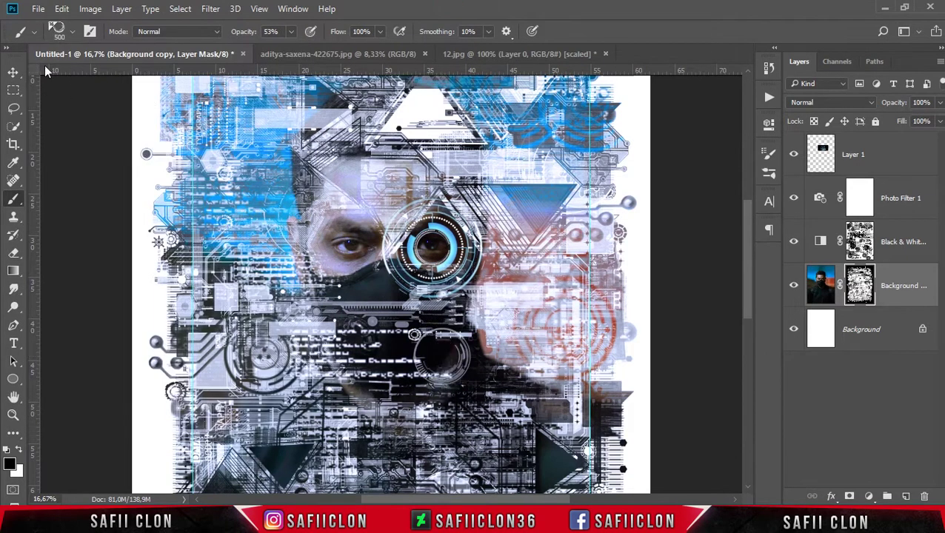
pyautogui.press('v')
pyautogui.scroll(-2, 574, 324)
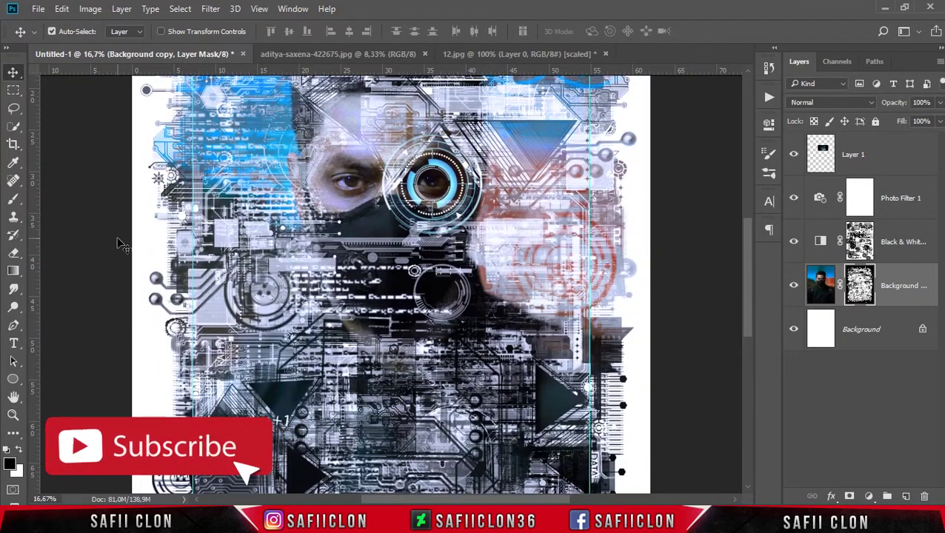
pyautogui.click(895, 154)
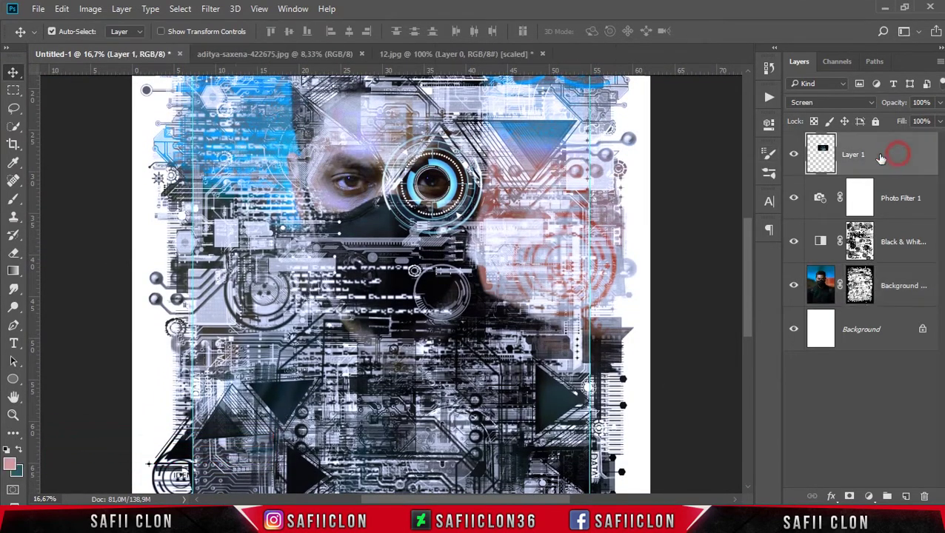
# Step: Open preview_590x300, unlock its Background layer, and drop it onto the poster's centre
pyautogui.click(38, 9)
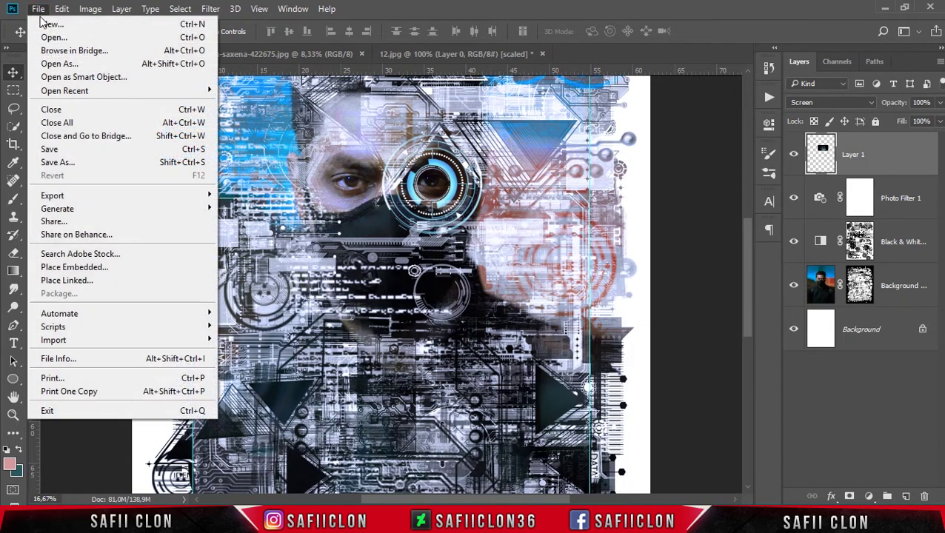
pyautogui.click(66, 39)
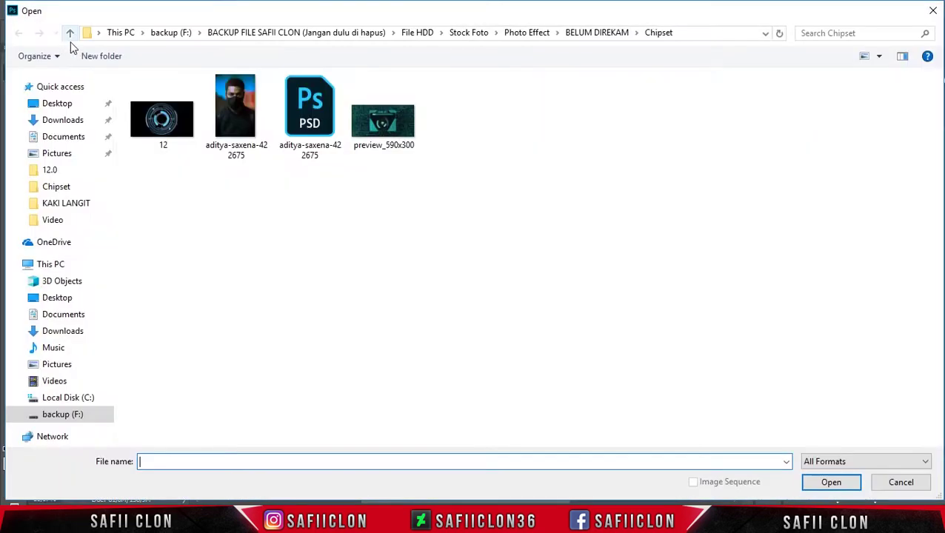
pyautogui.click(389, 129)
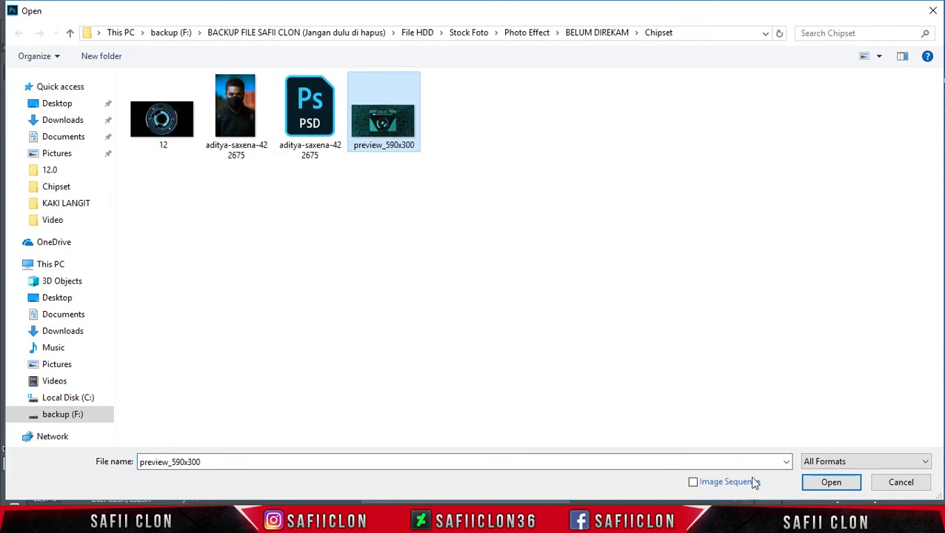
pyautogui.click(832, 482)
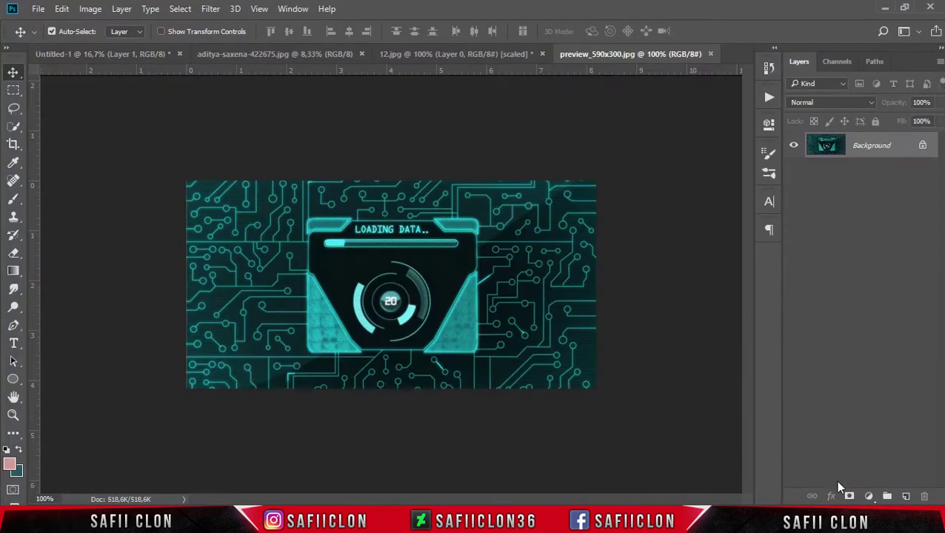
pyautogui.click(925, 146)
pyautogui.moveTo(469, 328); pyautogui.dragTo(152, 100)
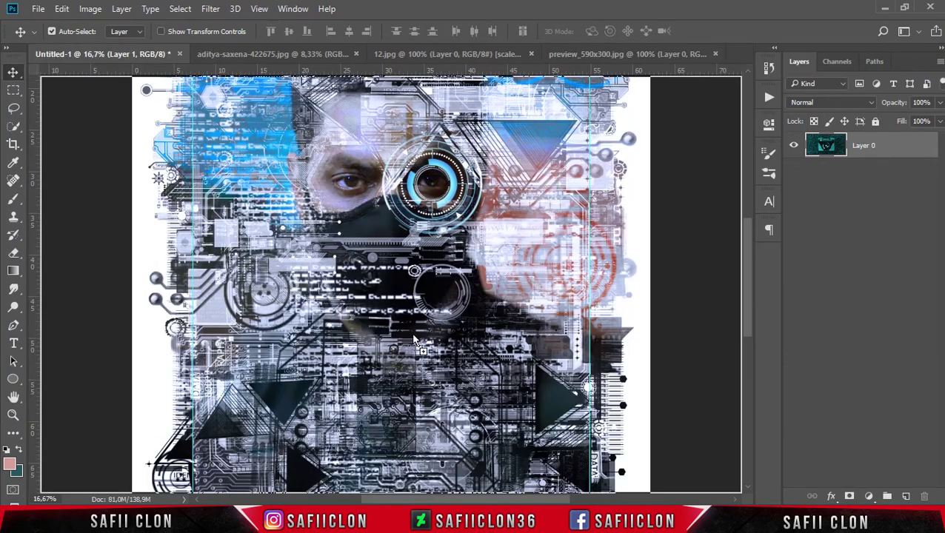
pyautogui.moveTo(415, 341); pyautogui.dragTo(429, 352)
pyautogui.hotkey('ctrl', '-')
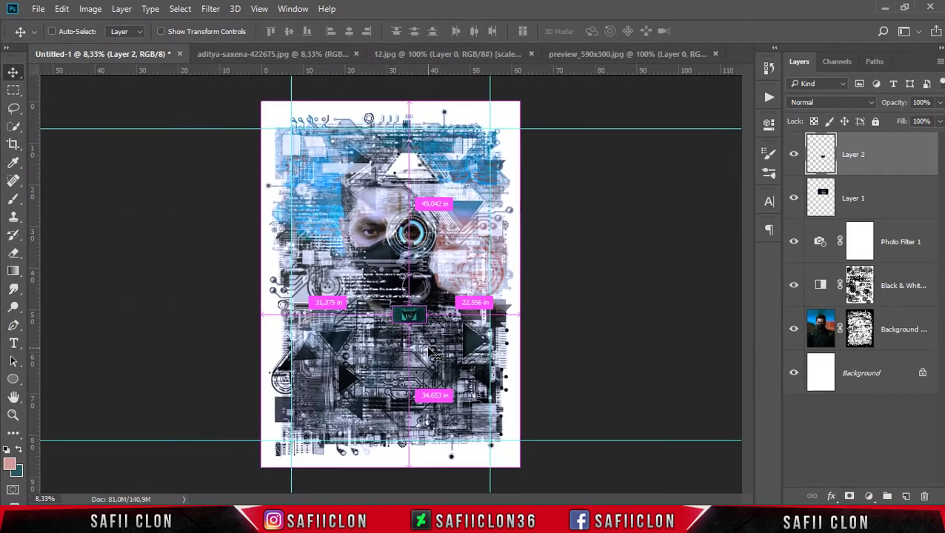
# Step: Scale Layer 2 to about 627%, shift it down, and set it to Screen blend
pyautogui.hotkey('ctrl', 't')
pyautogui.moveTo(427, 324); pyautogui.dragTo(516, 368)
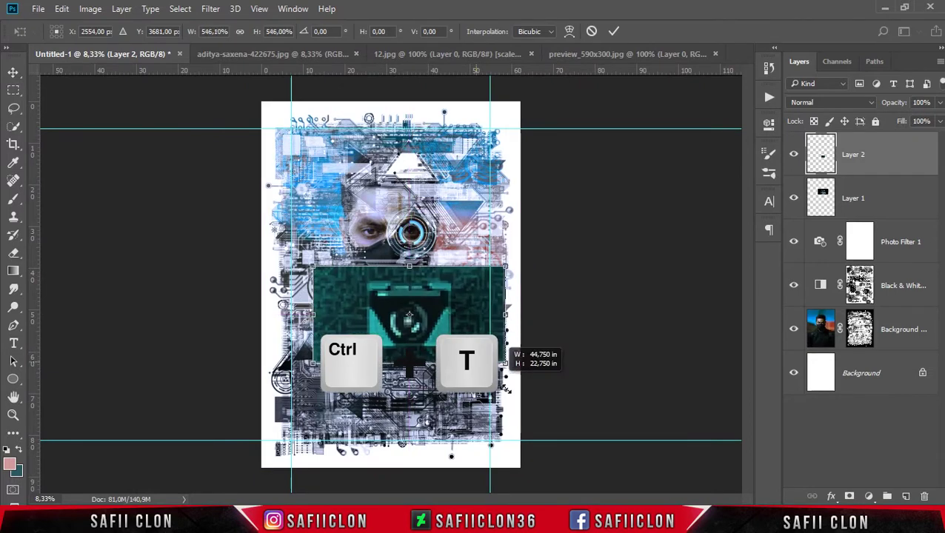
pyautogui.moveTo(455, 376); pyautogui.dragTo(456, 386)
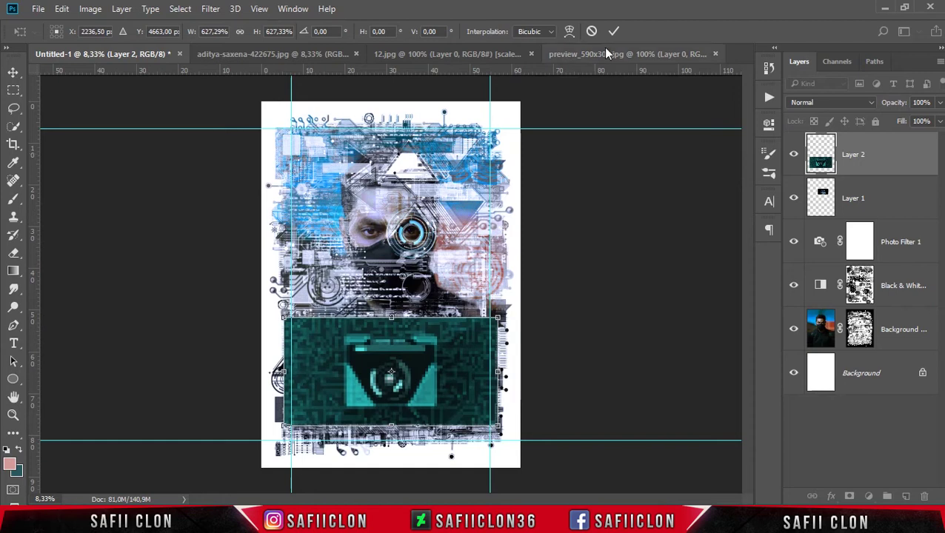
pyautogui.click(818, 105)
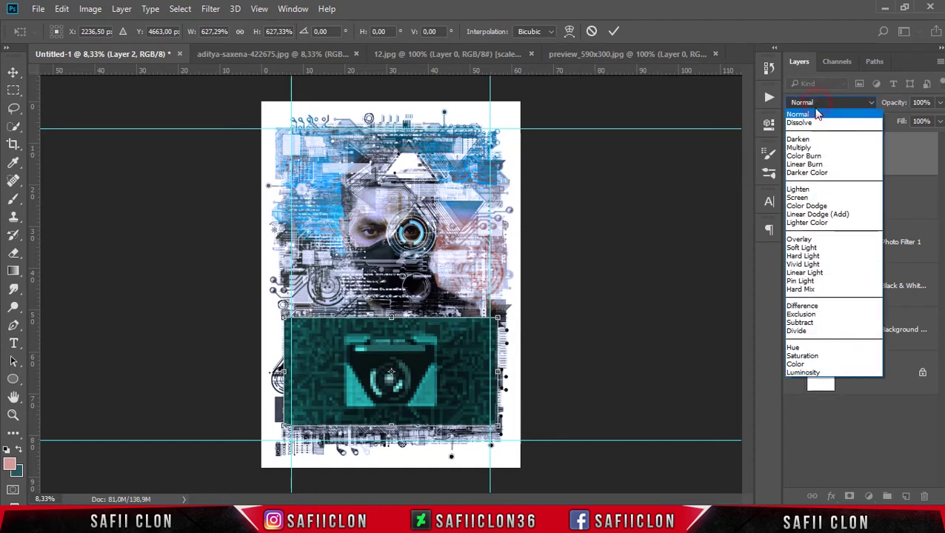
pyautogui.click(808, 198)
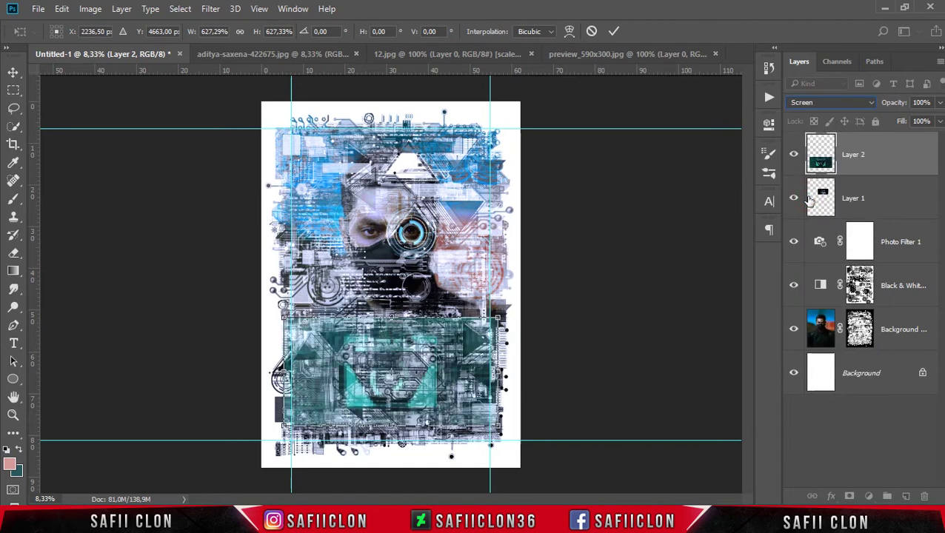
# Step: Enlarge the teal HUD panel to about 747% across the lower half and commit
pyautogui.hotkey('ctrl', '+')
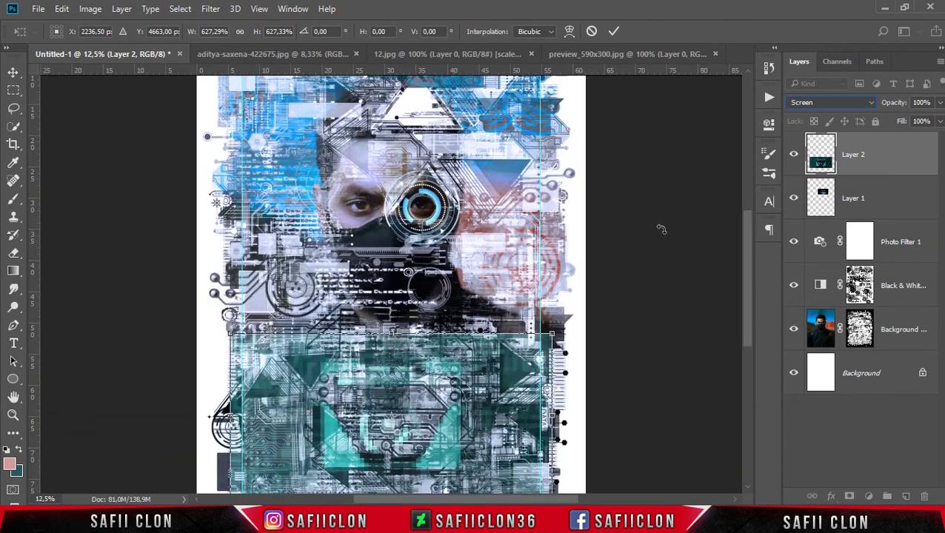
pyautogui.moveTo(554, 331); pyautogui.dragTo(598, 324)
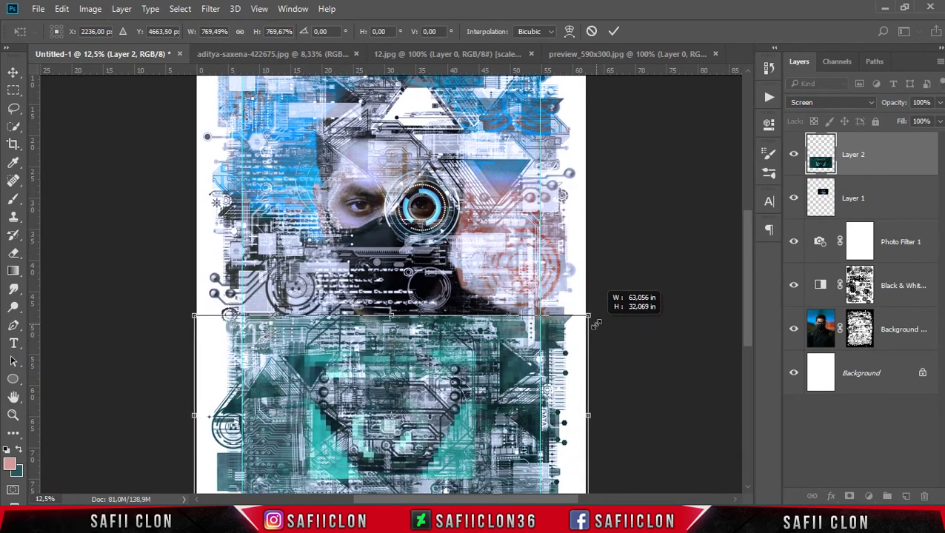
pyautogui.moveTo(463, 389)
pyautogui.mouseDown()
pyautogui.moveTo(476, 382)
pyautogui.moveTo(468, 381)
pyautogui.mouseUp()
pyautogui.moveTo(625, 296); pyautogui.dragTo(624, 298)
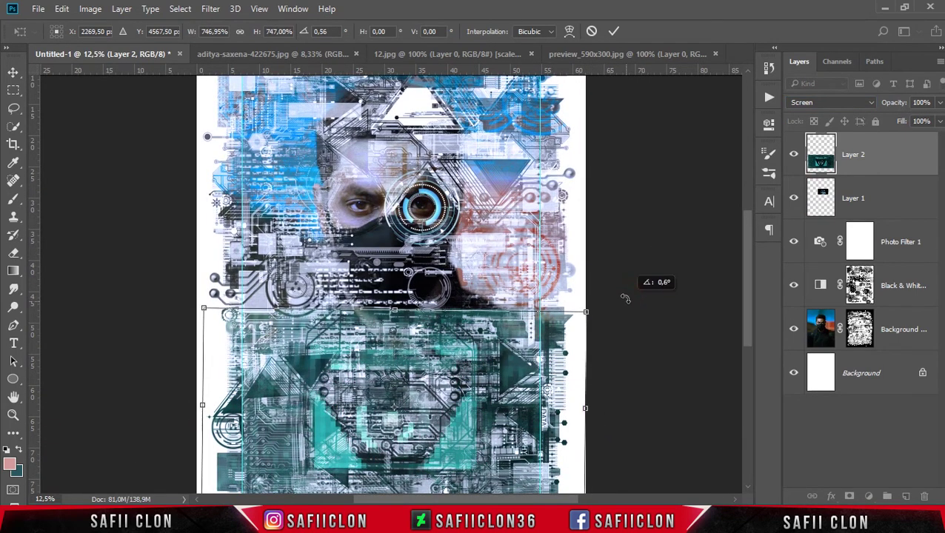
pyautogui.moveTo(462, 363); pyautogui.dragTo(462, 362)
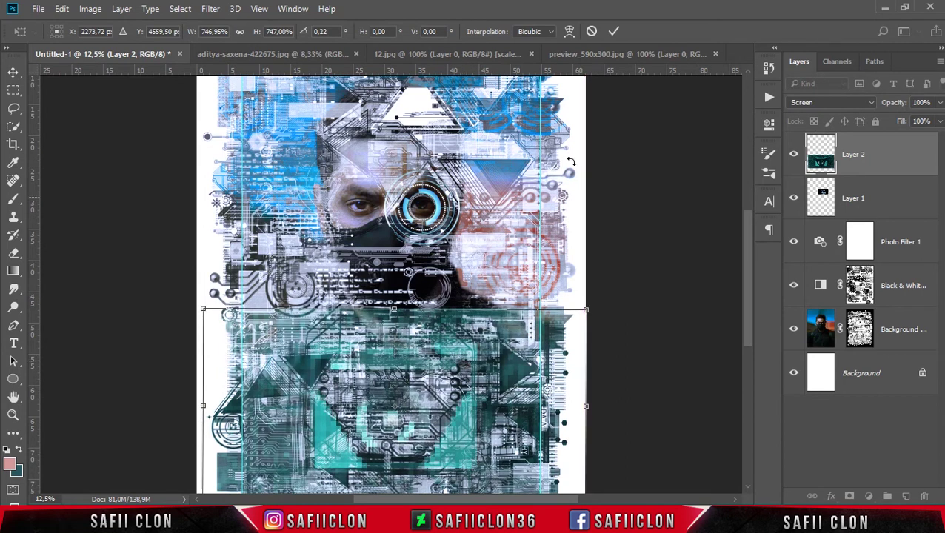
pyautogui.click(613, 31)
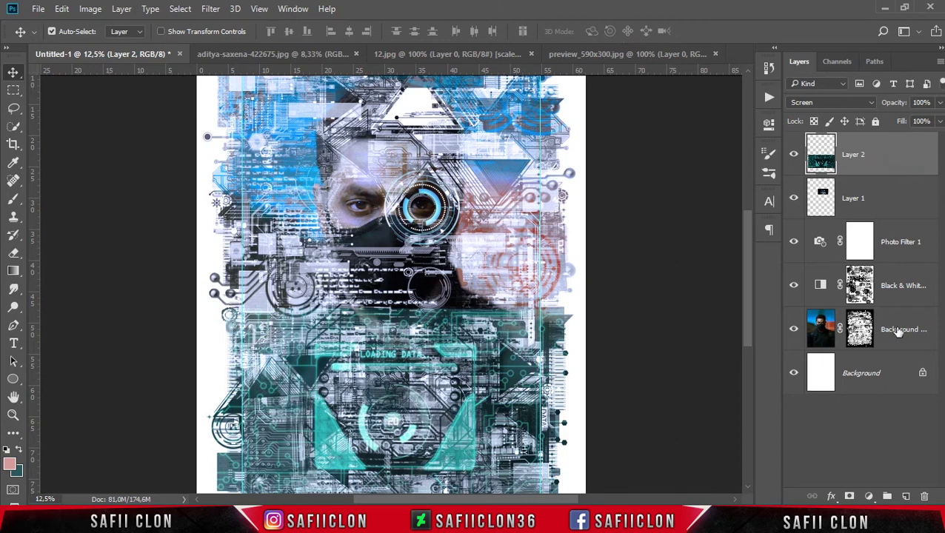
# Step: Add a layer mask to Layer 2 and set up a soft round 0% hardness brush at 46% opacity
pyautogui.click(851, 497)
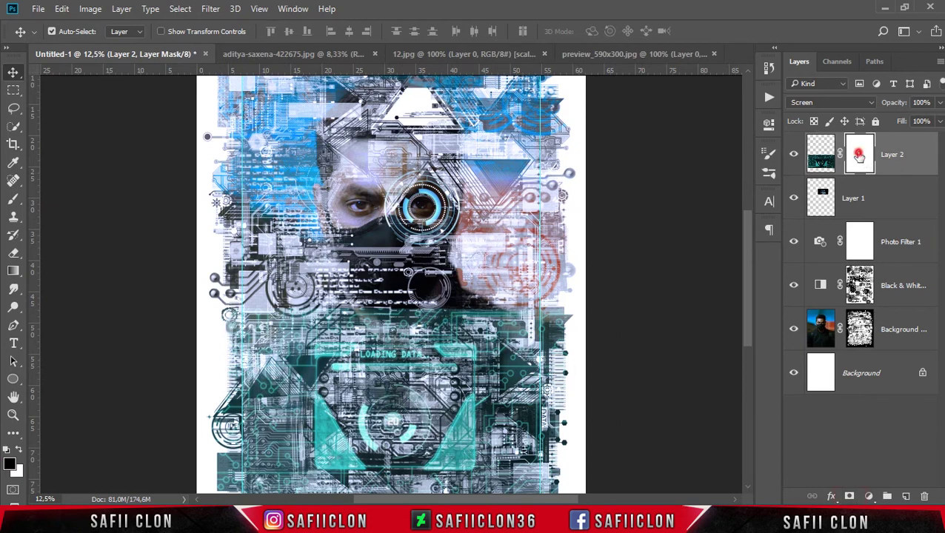
pyautogui.click(17, 204)
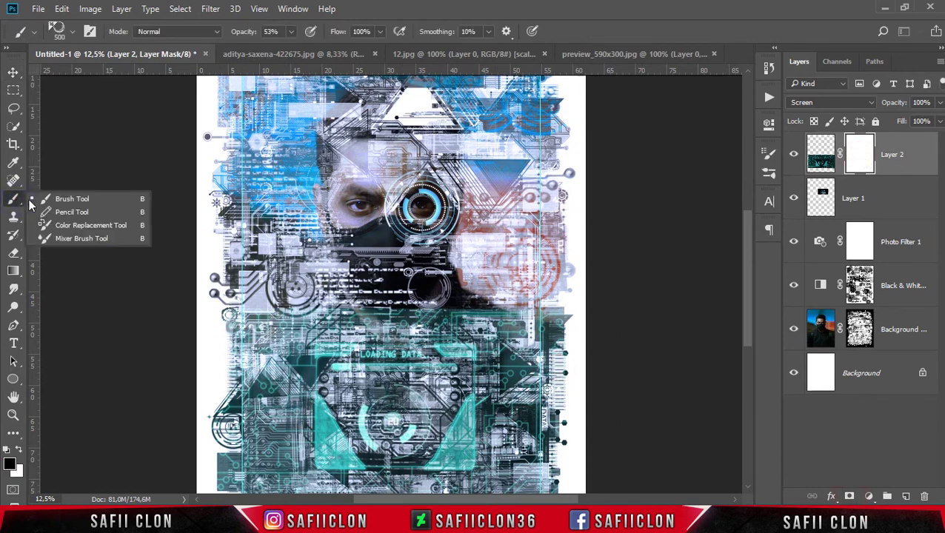
pyautogui.click(81, 206)
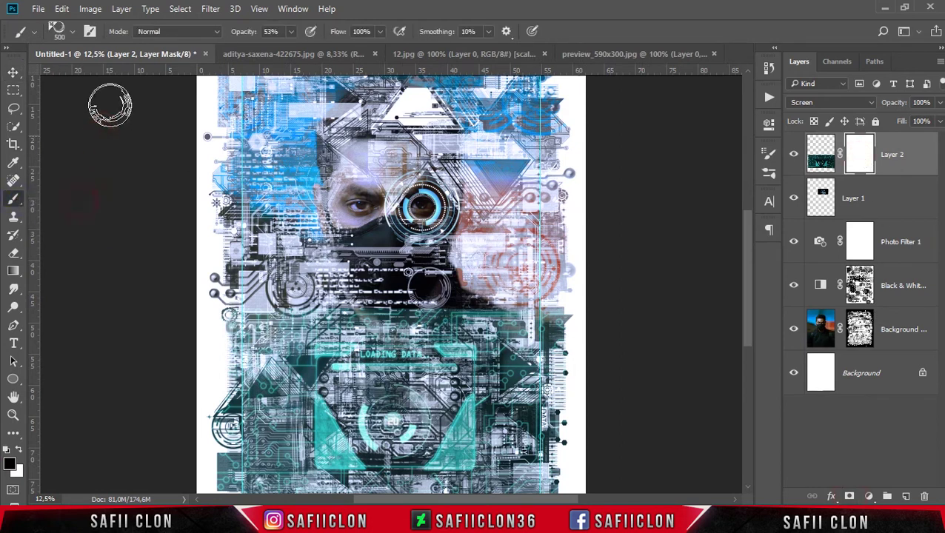
pyautogui.click(73, 32)
pyautogui.moveTo(270, 332); pyautogui.dragTo(262, 159)
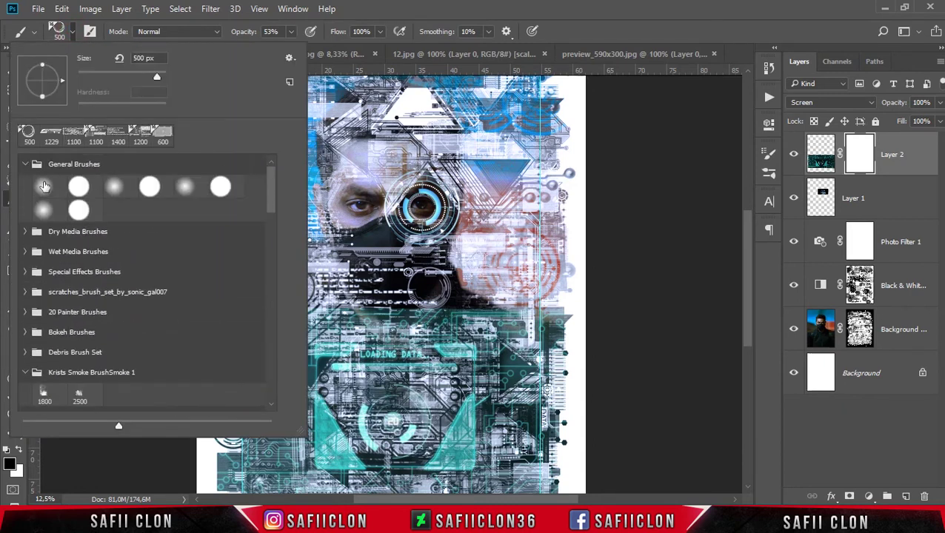
pyautogui.click(42, 191)
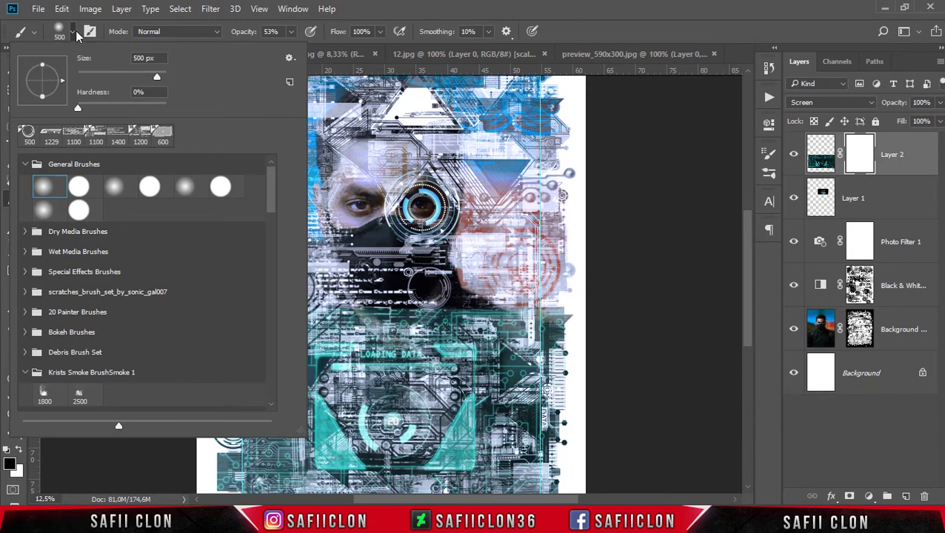
pyautogui.click(76, 34)
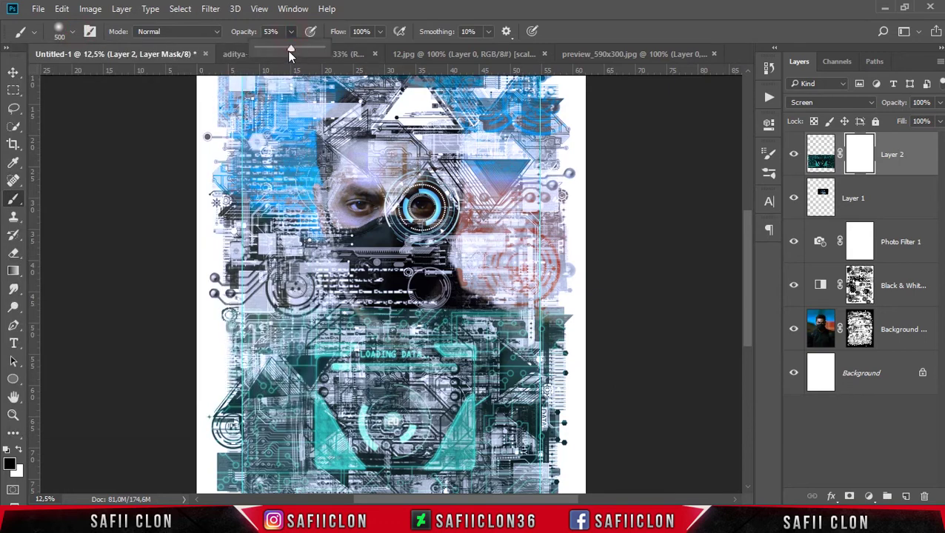
pyautogui.moveTo(284, 48); pyautogui.dragTo(288, 49)
pyautogui.click(379, 8)
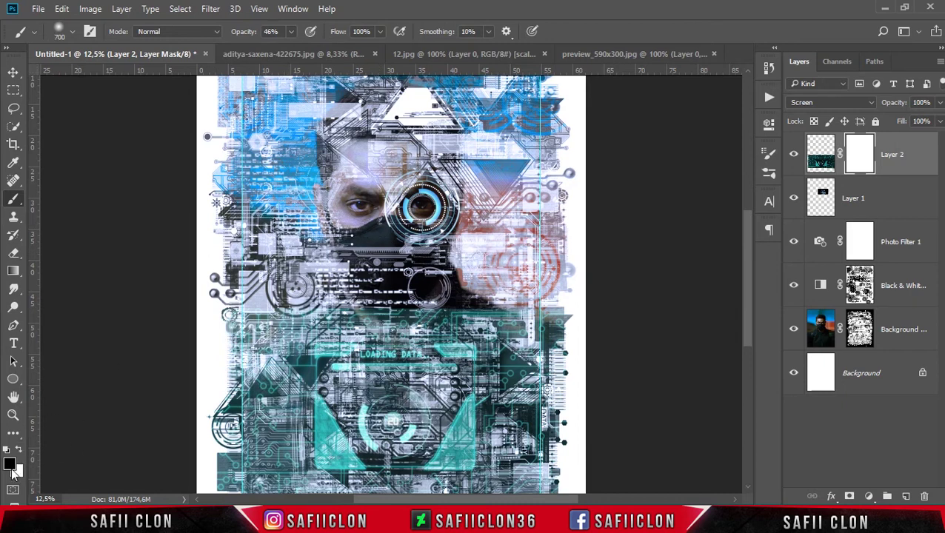
# Step: Paint black on the mask to fade the panel across the middle, right side and bottom edge
pyautogui.moveTo(242, 284); pyautogui.dragTo(564, 296)
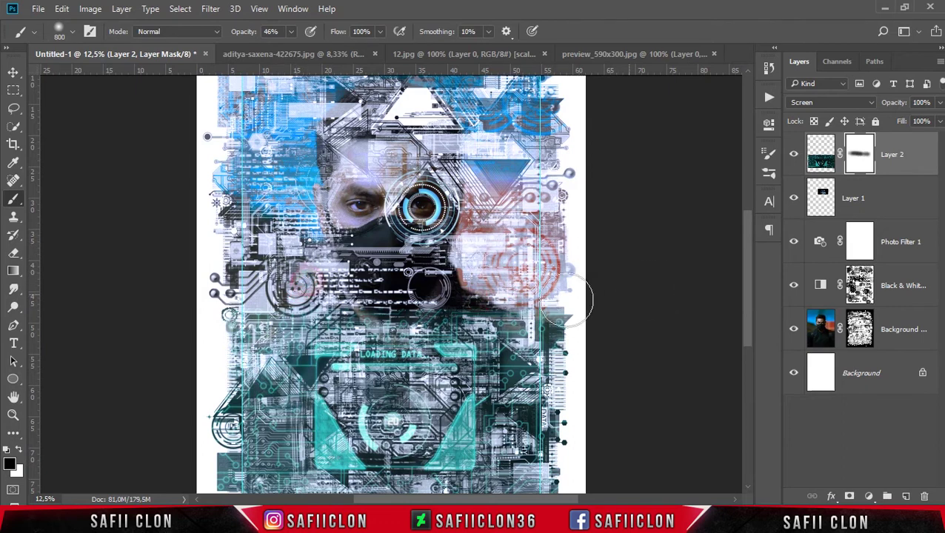
pyautogui.moveTo(639, 298); pyautogui.dragTo(211, 263)
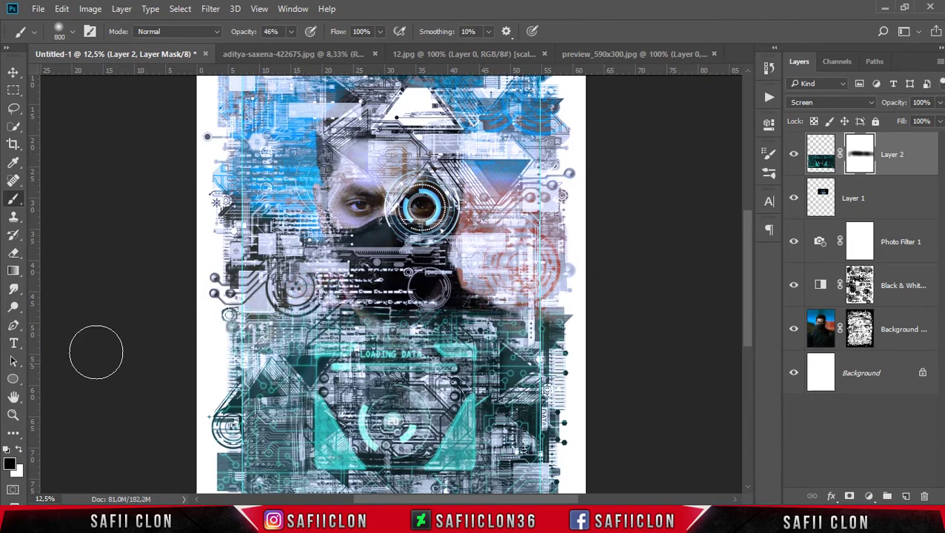
pyautogui.scroll(-3, 97, 352)
pyautogui.moveTo(589, 384); pyautogui.dragTo(618, 85)
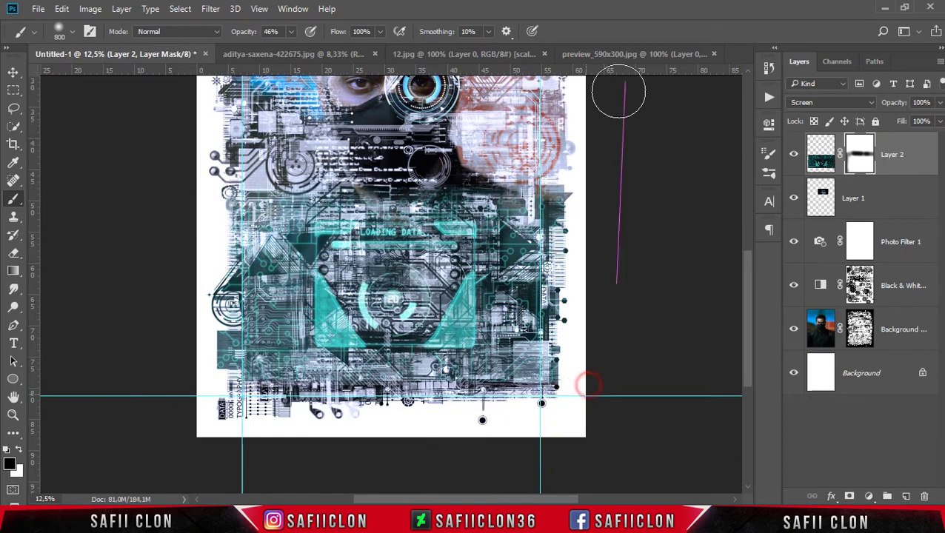
pyautogui.moveTo(190, 422)
pyautogui.mouseDown()
pyautogui.moveTo(553, 408)
pyautogui.moveTo(169, 394)
pyautogui.mouseUp()
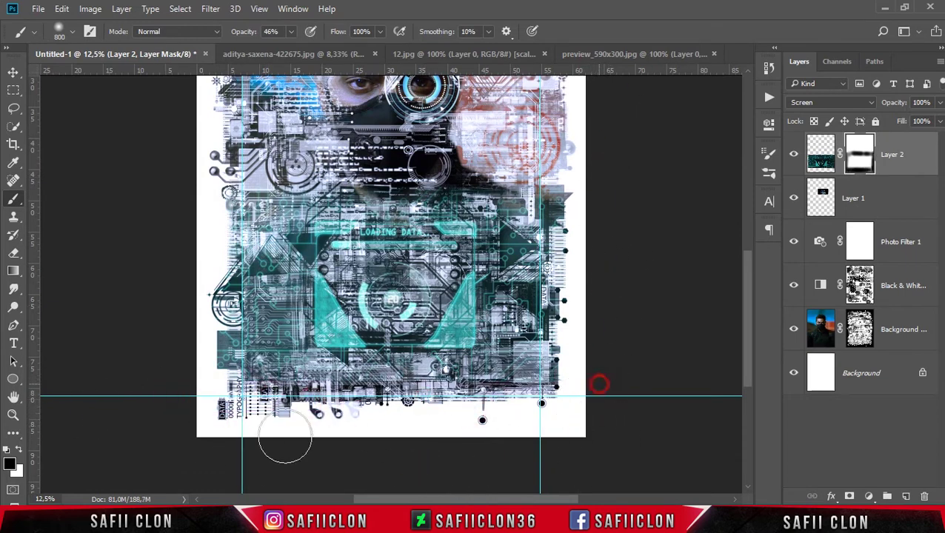
# Step: Lower brush opacity to 16% and lightly fade the panel's upper area, right side and bottom
pyautogui.click(291, 32)
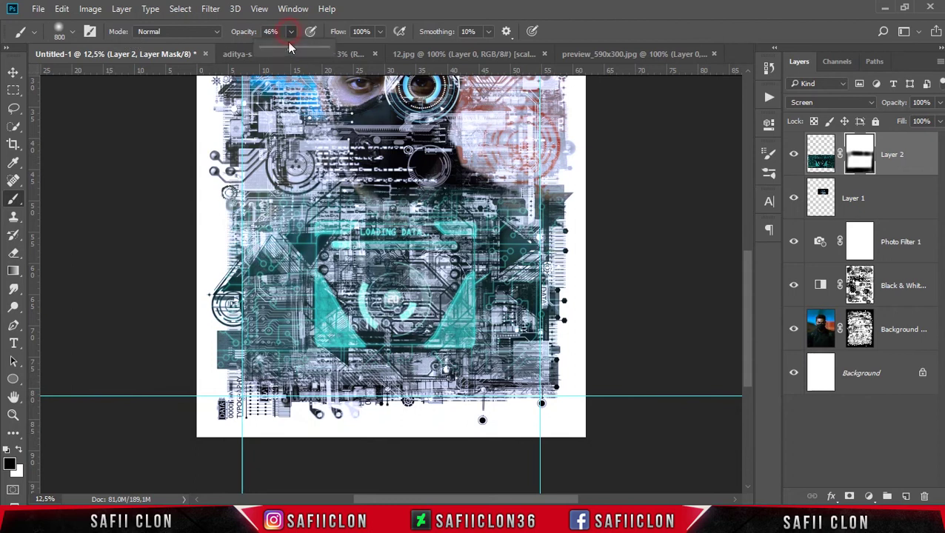
pyautogui.click(376, 8)
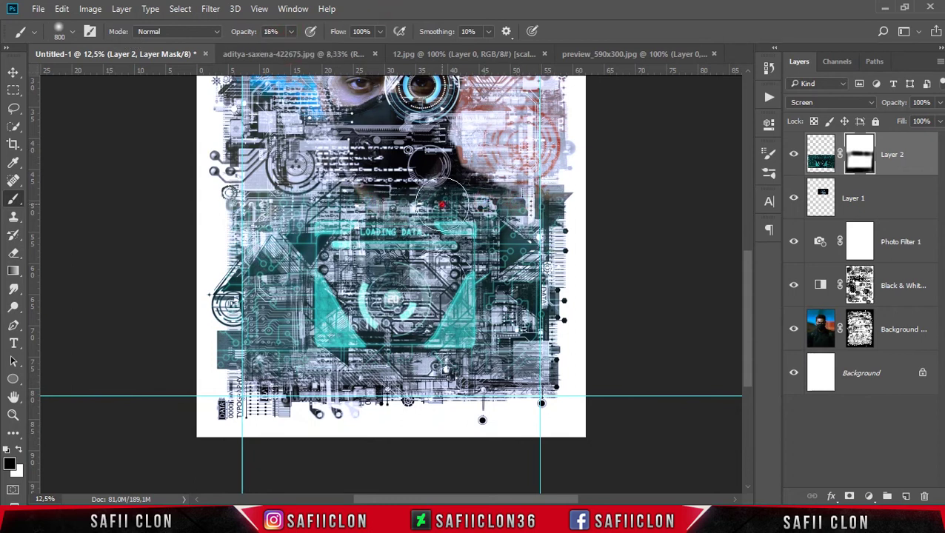
pyautogui.moveTo(275, 209); pyautogui.dragTo(319, 177)
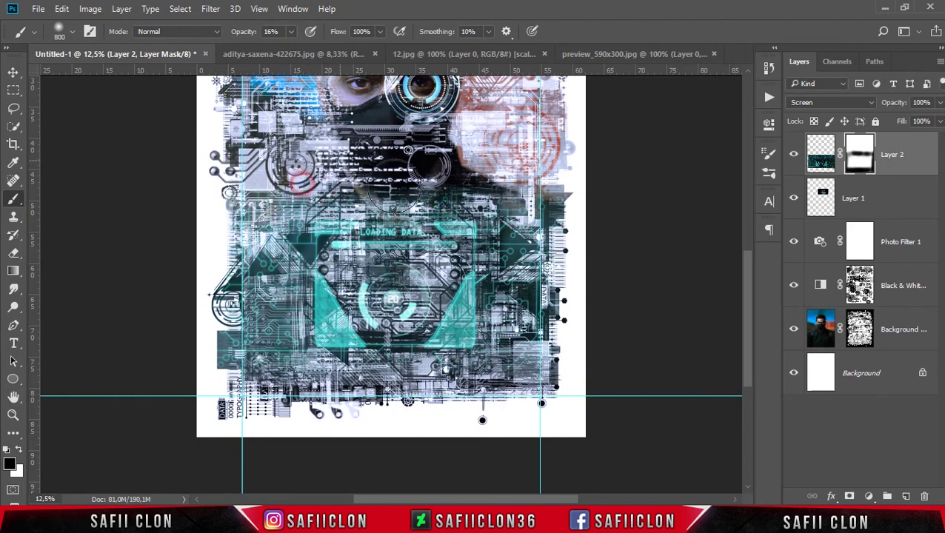
pyautogui.moveTo(454, 169)
pyautogui.mouseDown()
pyautogui.moveTo(531, 185)
pyautogui.moveTo(549, 374)
pyautogui.mouseUp()
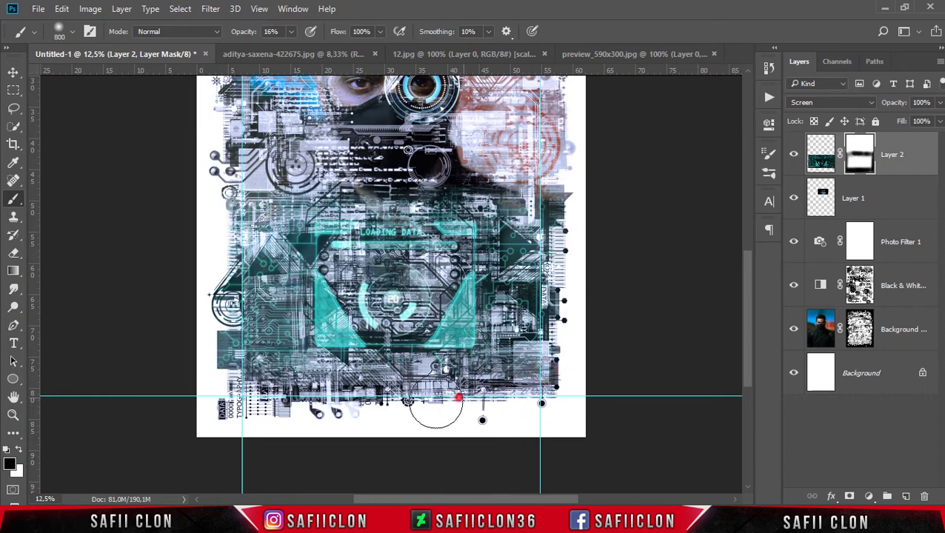
pyautogui.moveTo(197, 340)
pyautogui.mouseDown()
pyautogui.moveTo(215, 282)
pyautogui.moveTo(468, 181)
pyautogui.moveTo(626, 173)
pyautogui.mouseUp()
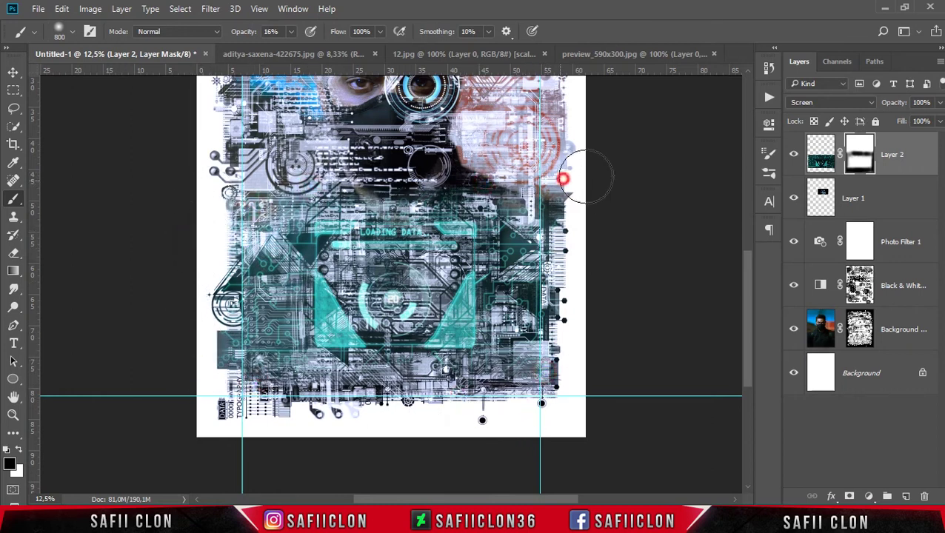
# Step: Return to the Move tool, zoom to the whole poster and switch editing back to Layer 2's image
pyautogui.click(445, 190)
pyautogui.click(18, 72)
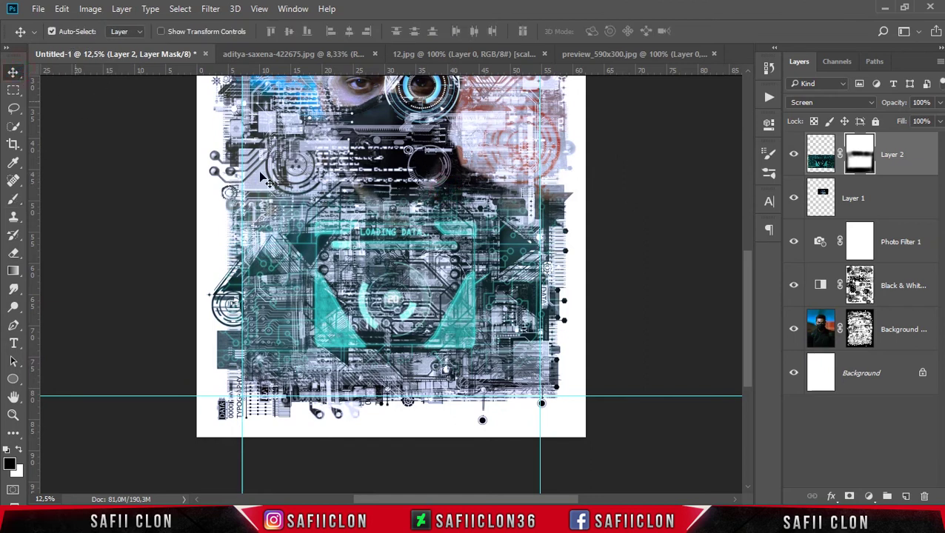
pyautogui.scroll(-2, 263, 179)
pyautogui.hotkey('ctrl', '+')
pyautogui.hotkey('ctrl', '+')
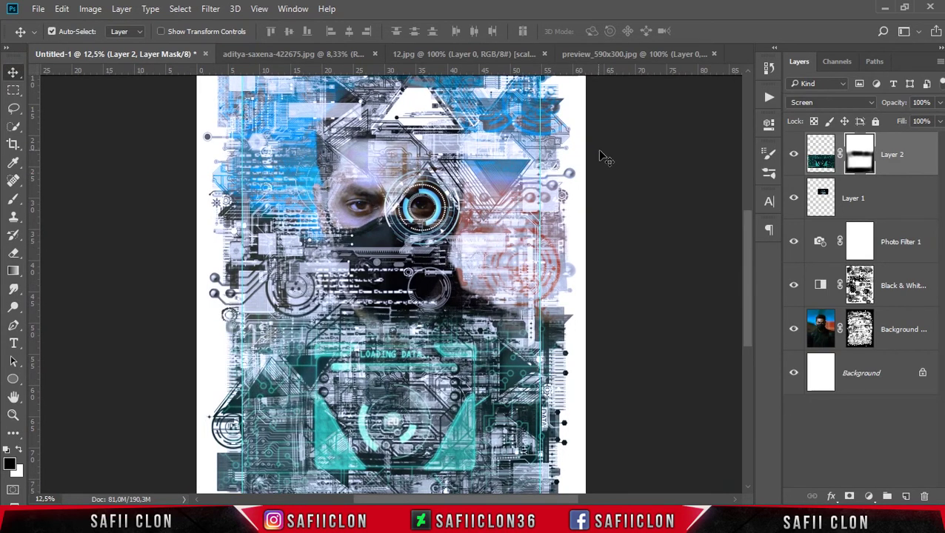
pyautogui.hotkey('ctrl', '2')
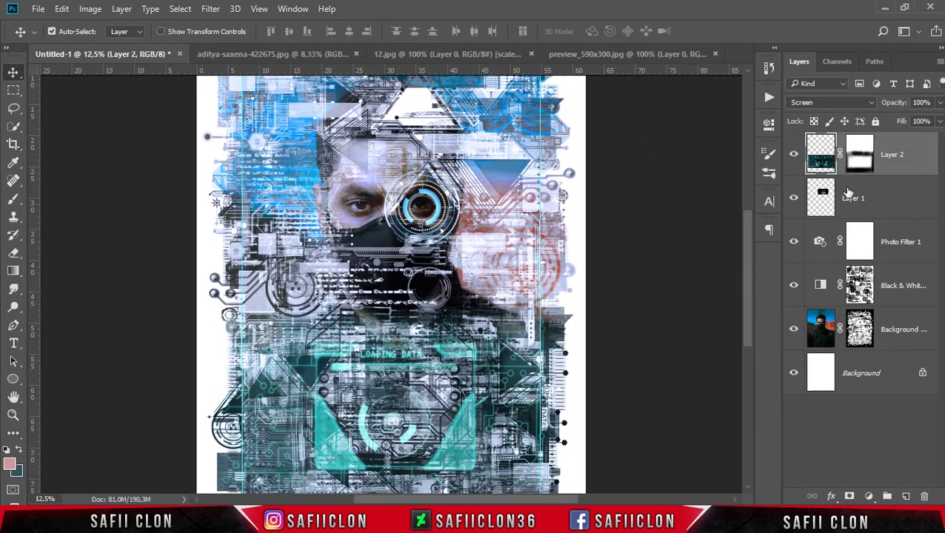
# Step: Add a new empty Layer 3 and load the 2500 px tech brush from the Btech Brushes set
pyautogui.click(906, 498)
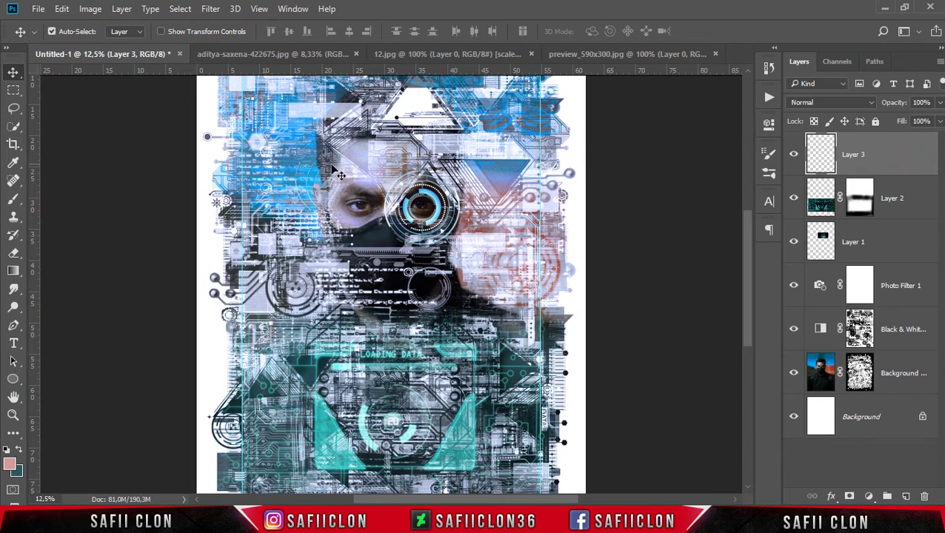
pyautogui.click(15, 206)
pyautogui.click(72, 201)
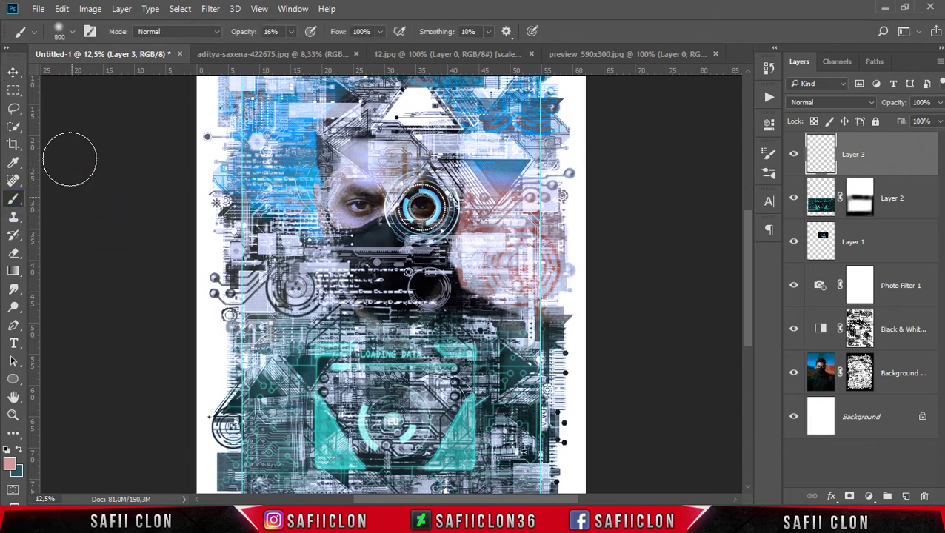
pyautogui.click(73, 36)
pyautogui.moveTo(275, 195)
pyautogui.mouseDown()
pyautogui.moveTo(280, 377)
pyautogui.moveTo(276, 351)
pyautogui.mouseUp()
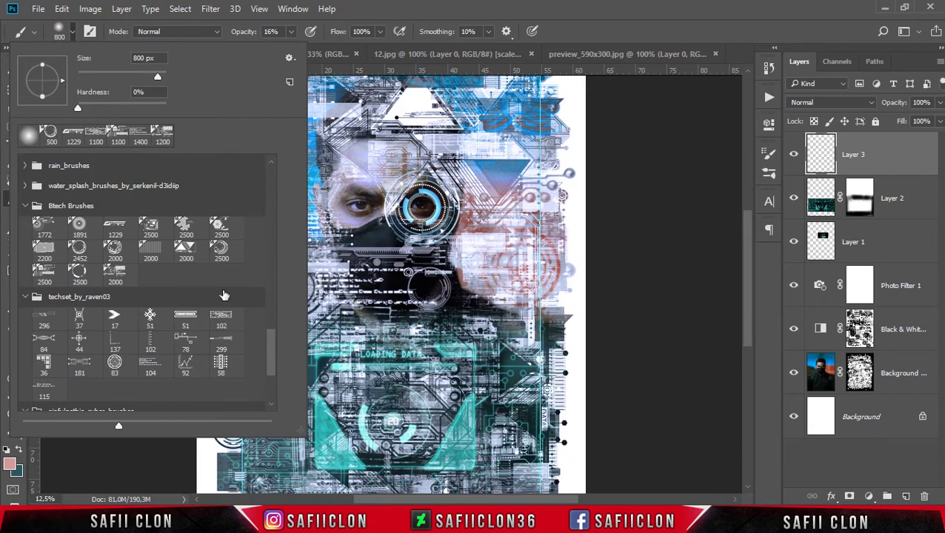
pyautogui.click(73, 210)
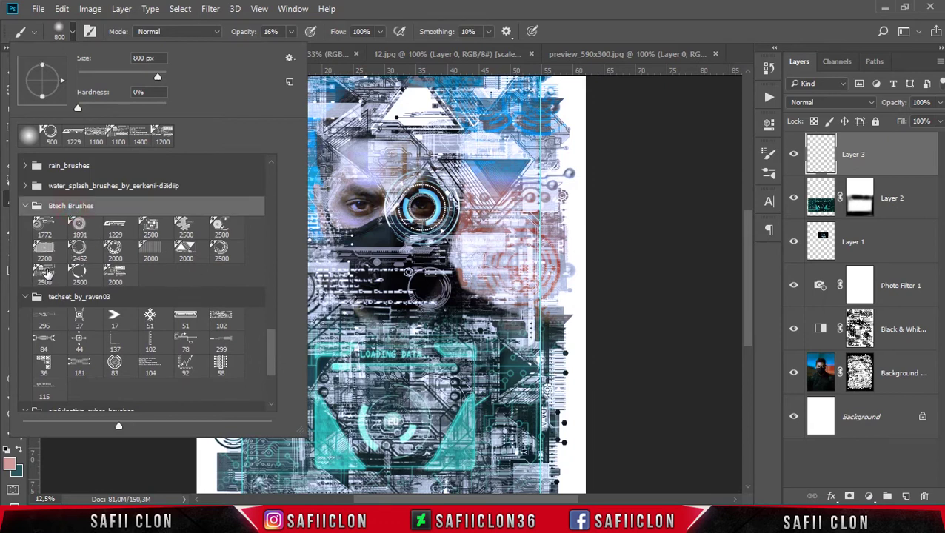
pyautogui.click(45, 272)
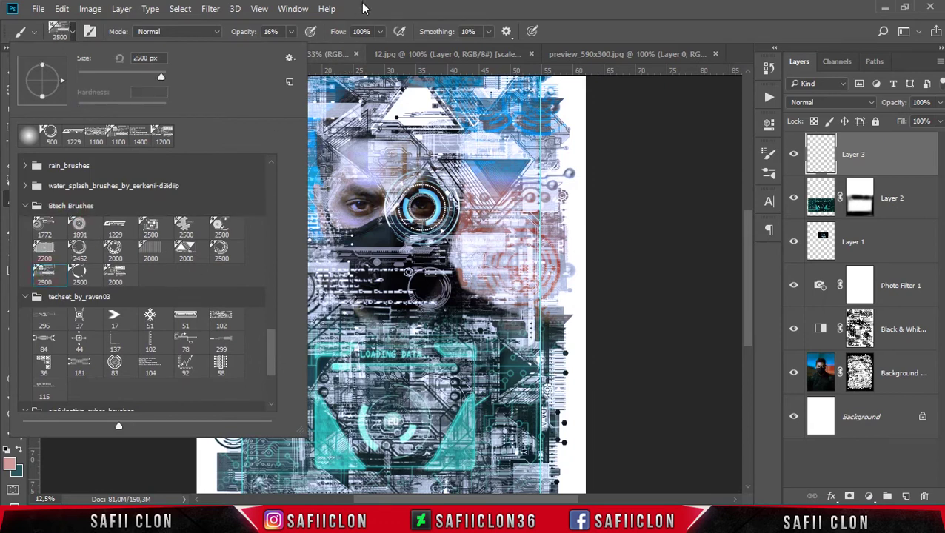
pyautogui.click(366, 7)
pyautogui.click(291, 31)
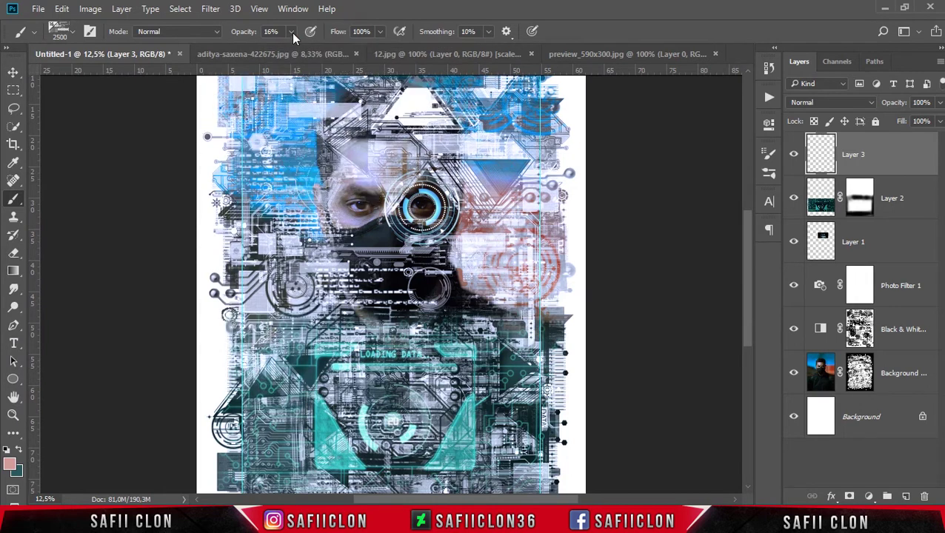
pyautogui.click(393, 7)
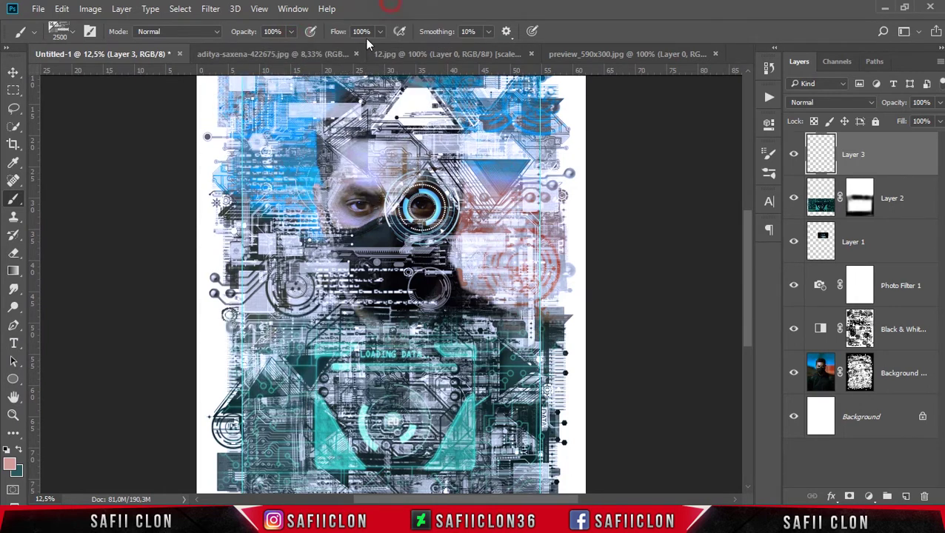
# Step: Set the foreground painting colour to near-white
pyautogui.click(9, 467)
pyautogui.moveTo(533, 186); pyautogui.dragTo(513, 153)
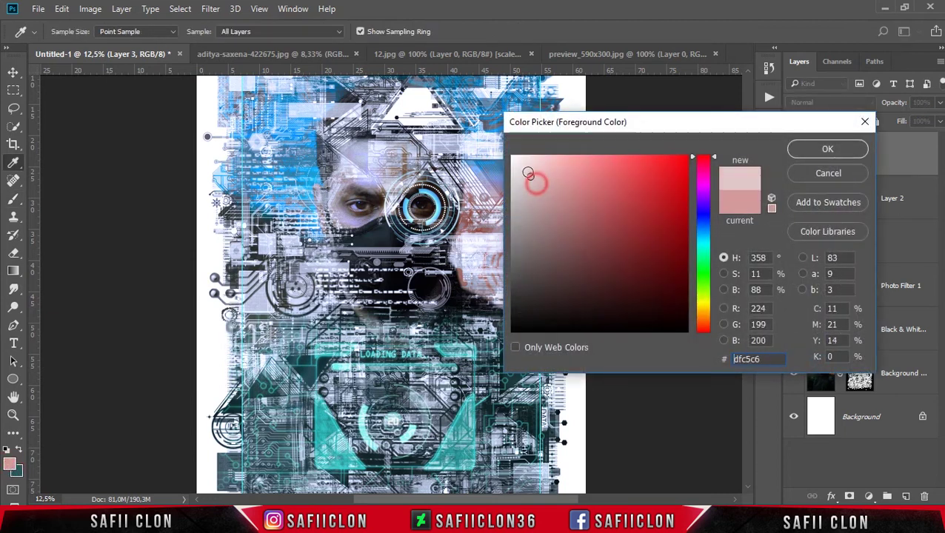
pyautogui.click(830, 151)
pyautogui.press('b')
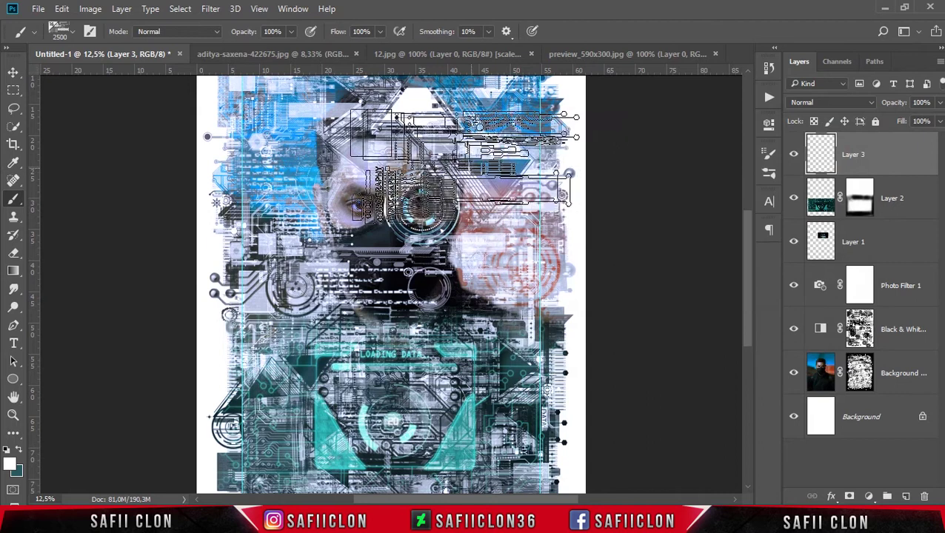
# Step: Shrink the tech brush with repeated [ presses
pyautogui.press('[')
pyautogui.press('[')
pyautogui.press('[')
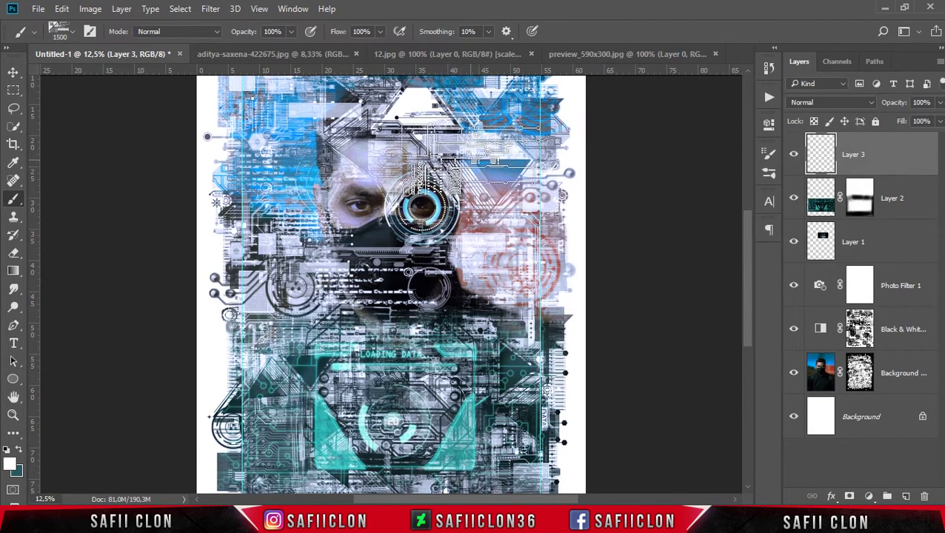
pyautogui.moveTo(746, 235); pyautogui.dragTo(744, 209)
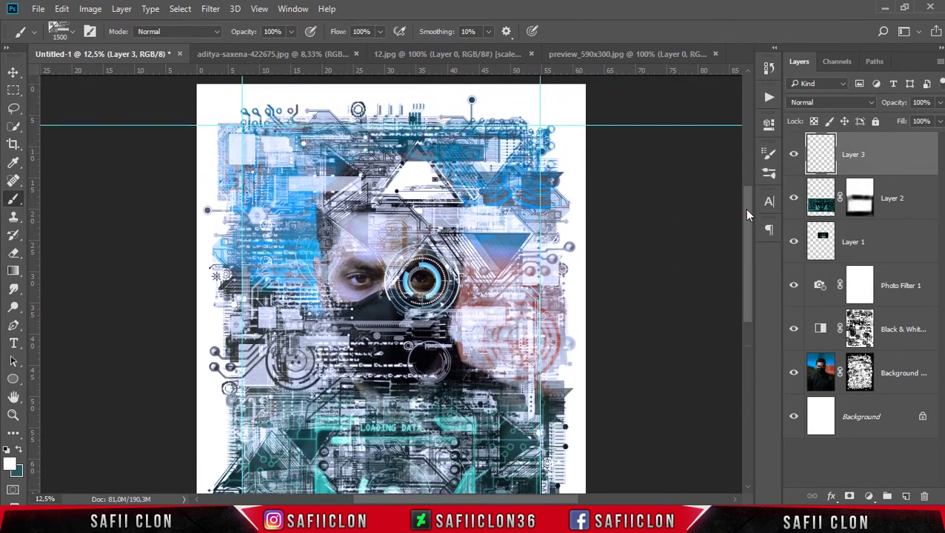
pyautogui.press('[')
pyautogui.press('[')
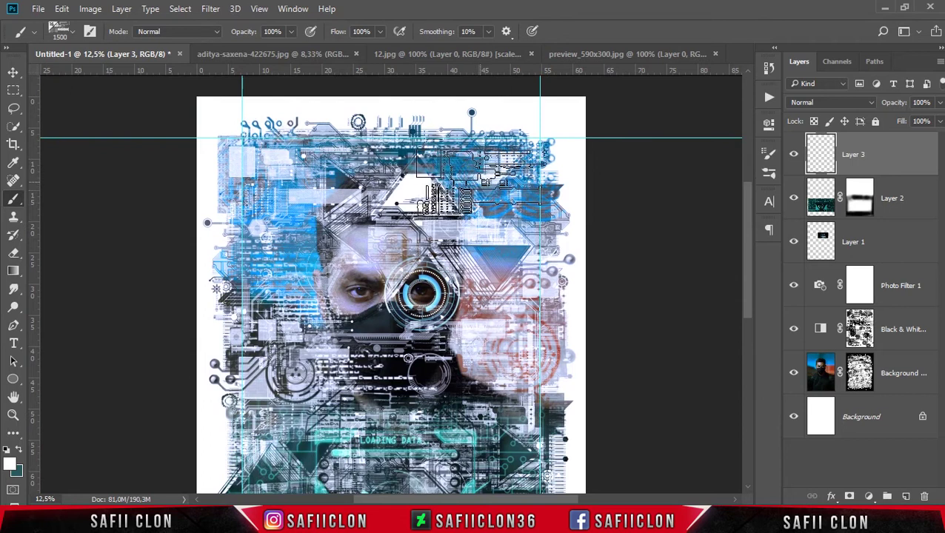
pyautogui.press('[')
pyautogui.press('[')
pyautogui.press('[')
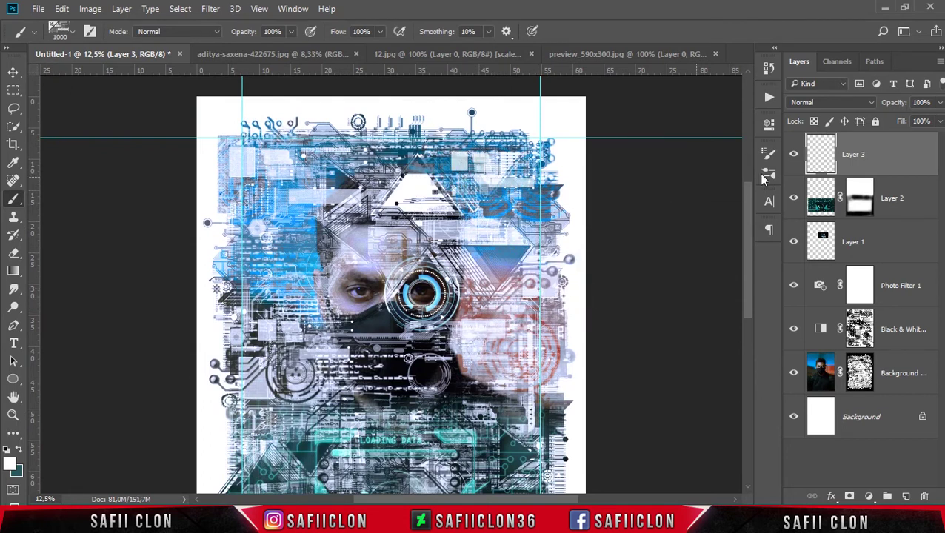
pyautogui.rightClick(896, 151)
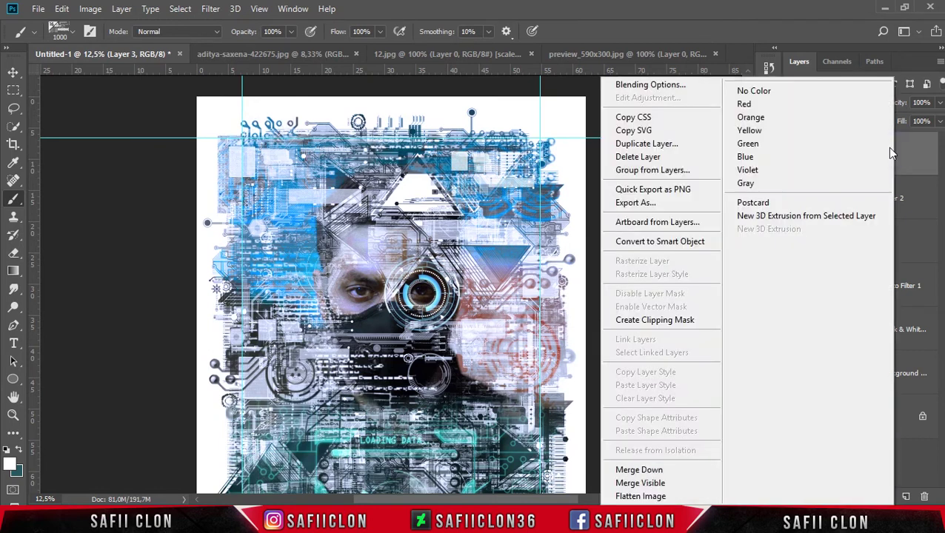
# Step: In Layer 3's Blending Options, enable Color Overlay with near-white #fdfdfd
pyautogui.click(651, 86)
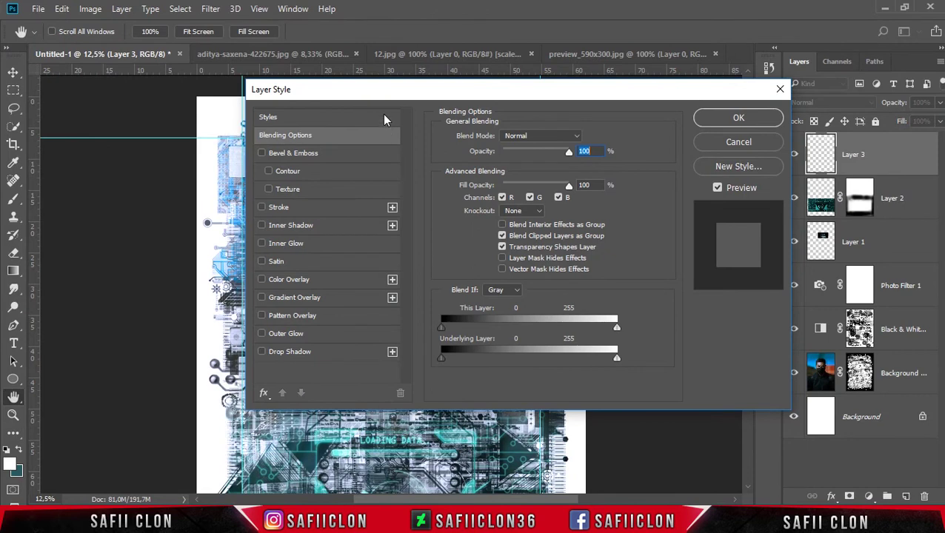
pyautogui.moveTo(379, 91); pyautogui.dragTo(700, 90)
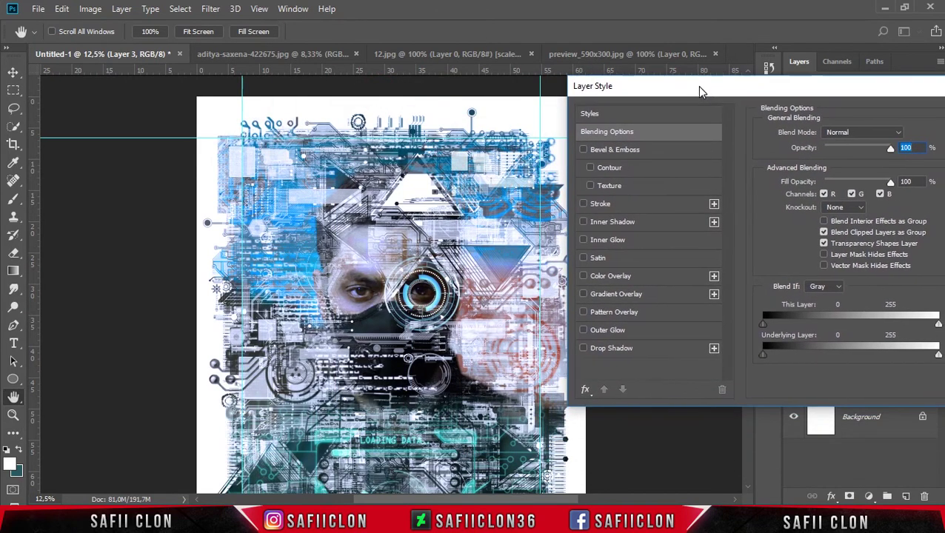
pyautogui.click(621, 276)
pyautogui.click(906, 136)
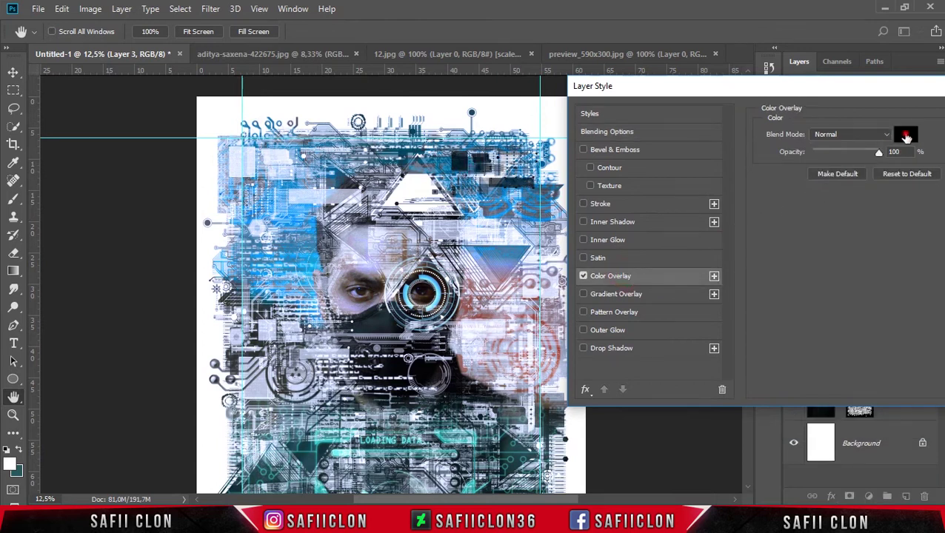
pyautogui.moveTo(552, 122); pyautogui.dragTo(655, 108)
pyautogui.moveTo(633, 184)
pyautogui.mouseDown()
pyautogui.moveTo(656, 147)
pyautogui.moveTo(619, 161)
pyautogui.mouseUp()
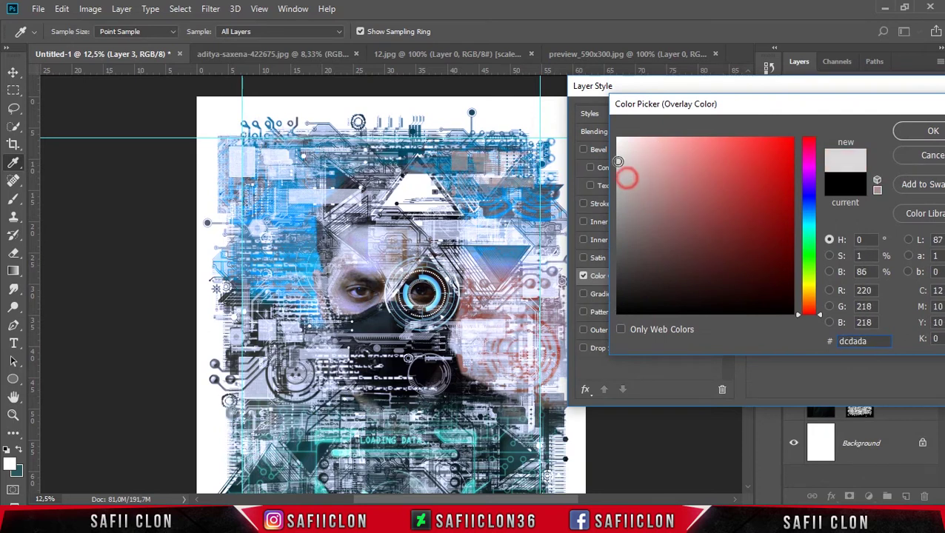
pyautogui.moveTo(629, 157); pyautogui.dragTo(618, 138)
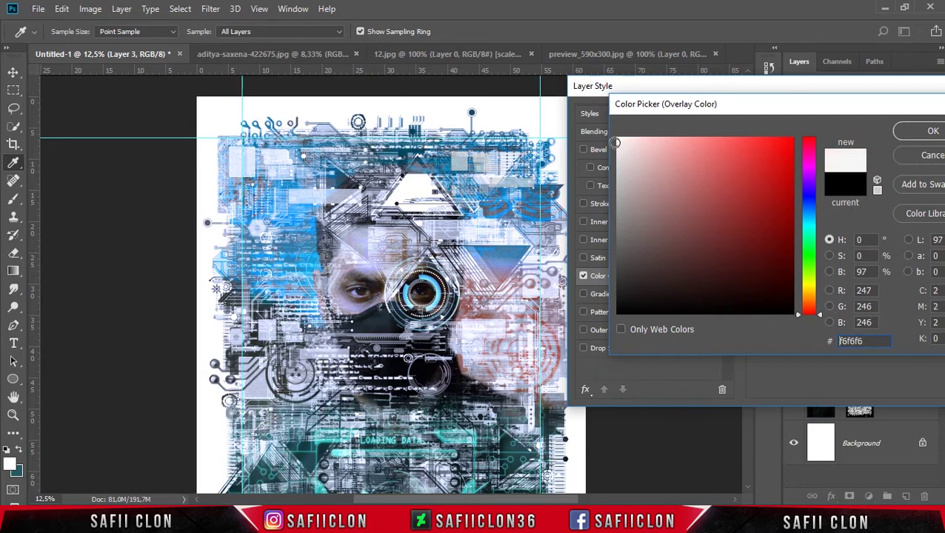
pyautogui.moveTo(778, 117); pyautogui.dragTo(629, 147)
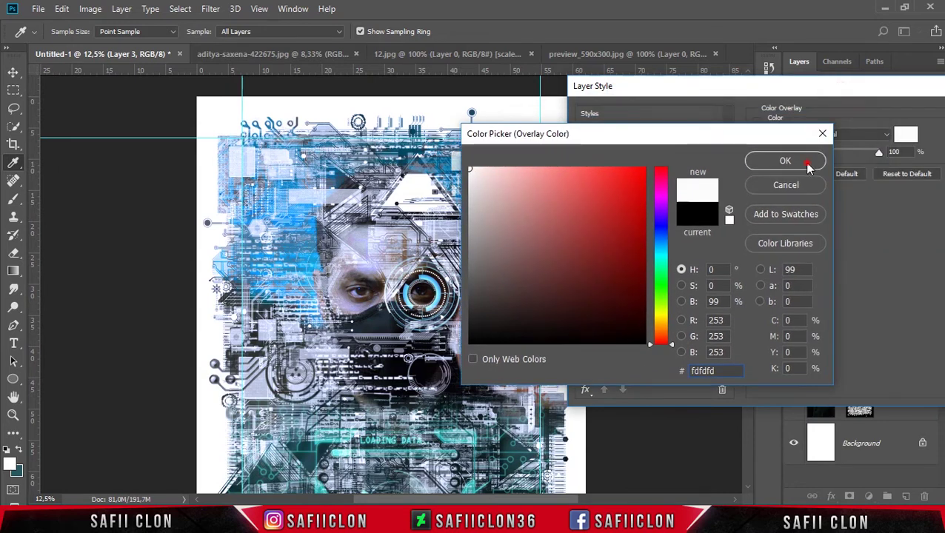
pyautogui.click(810, 166)
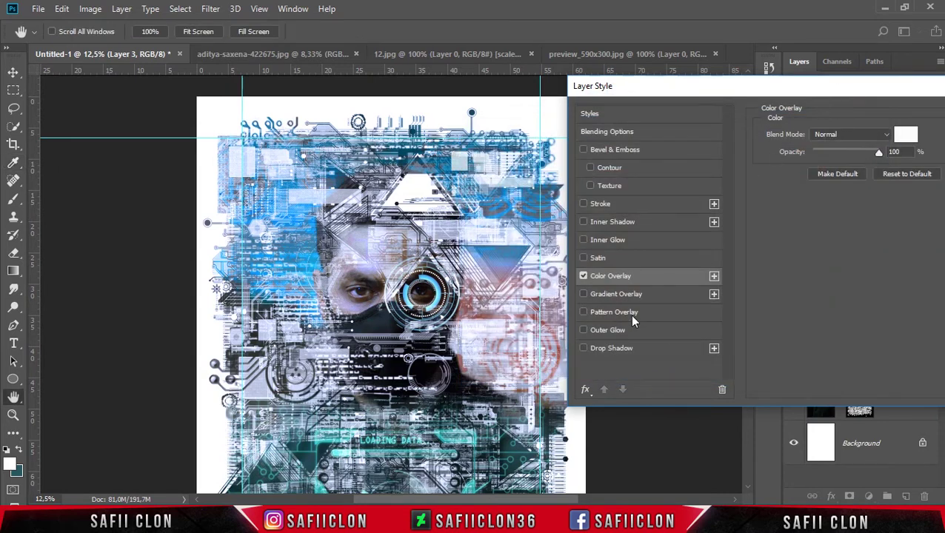
pyautogui.click(621, 331)
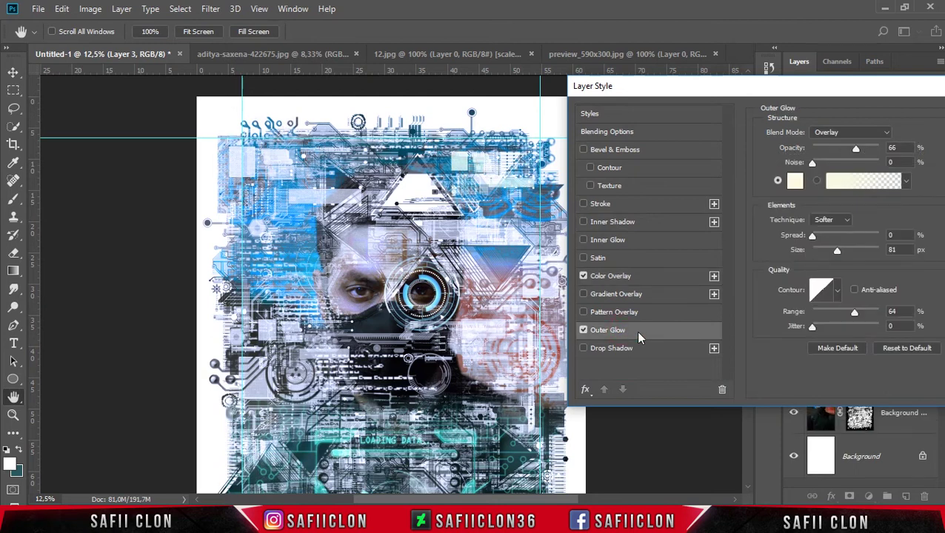
# Step: Set the outer glow to Linear Dodge (Add), 53% opacity, and cyan colour 7eedec
pyautogui.click(837, 135)
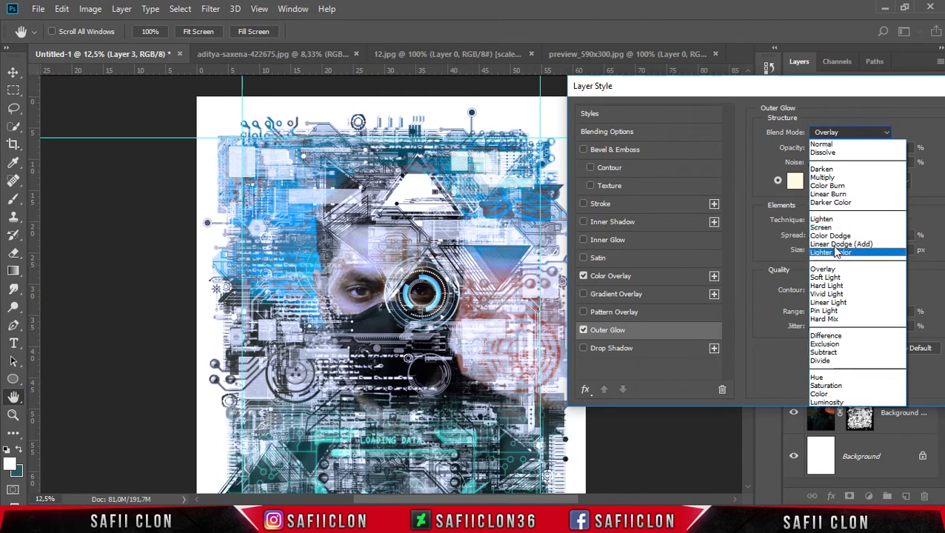
pyautogui.click(865, 246)
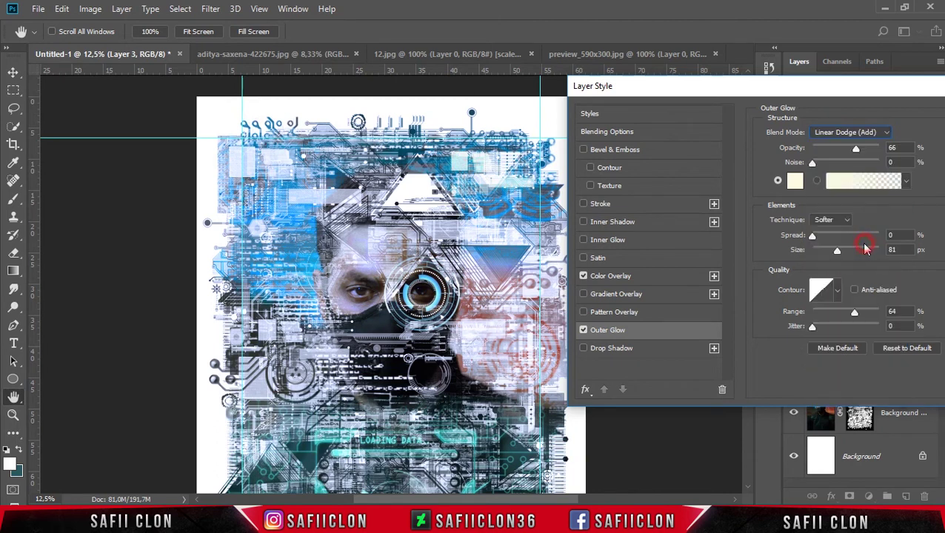
pyautogui.moveTo(857, 148); pyautogui.dragTo(850, 148)
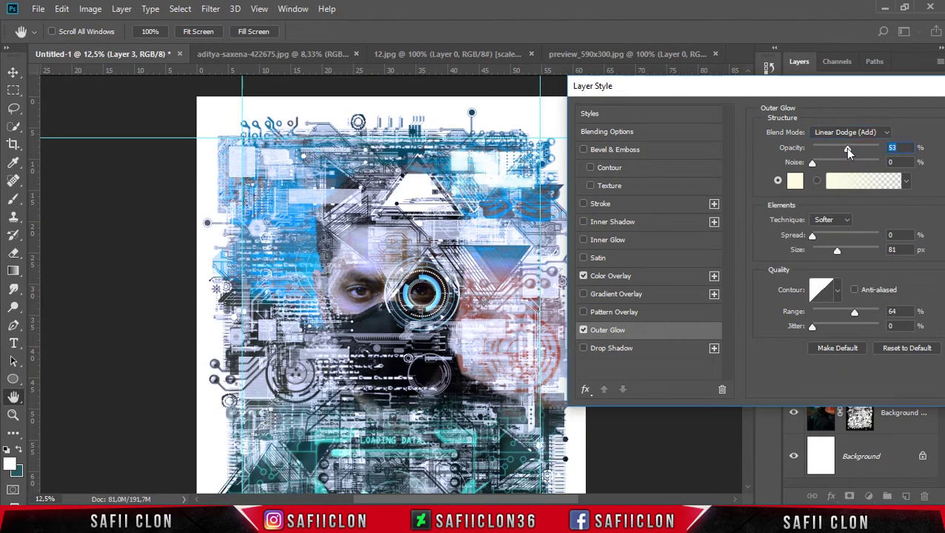
pyautogui.click(795, 180)
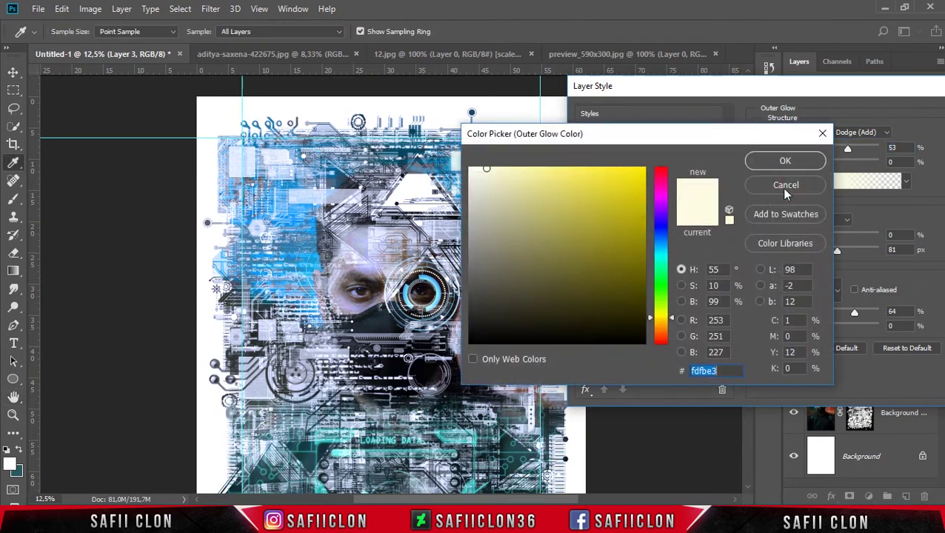
pyautogui.moveTo(607, 141); pyautogui.dragTo(718, 104)
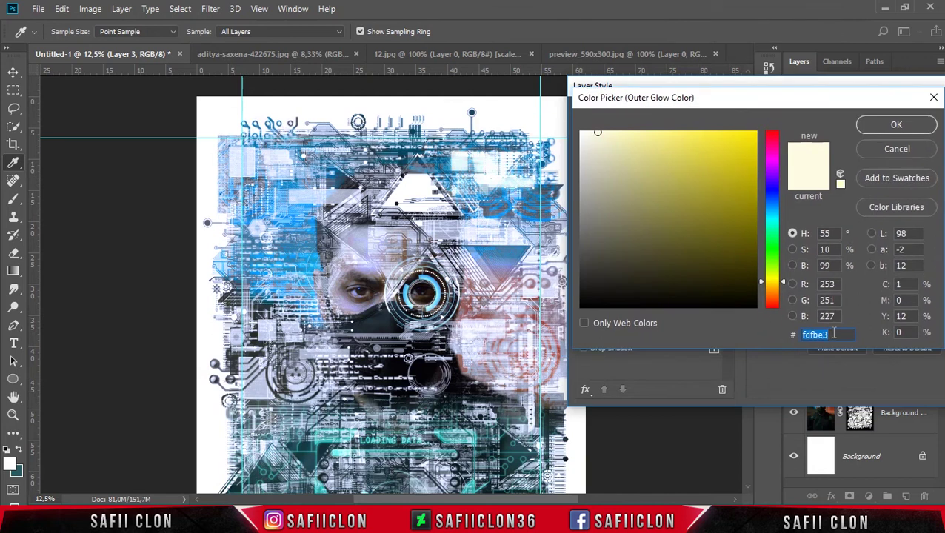
pyautogui.write('7e')
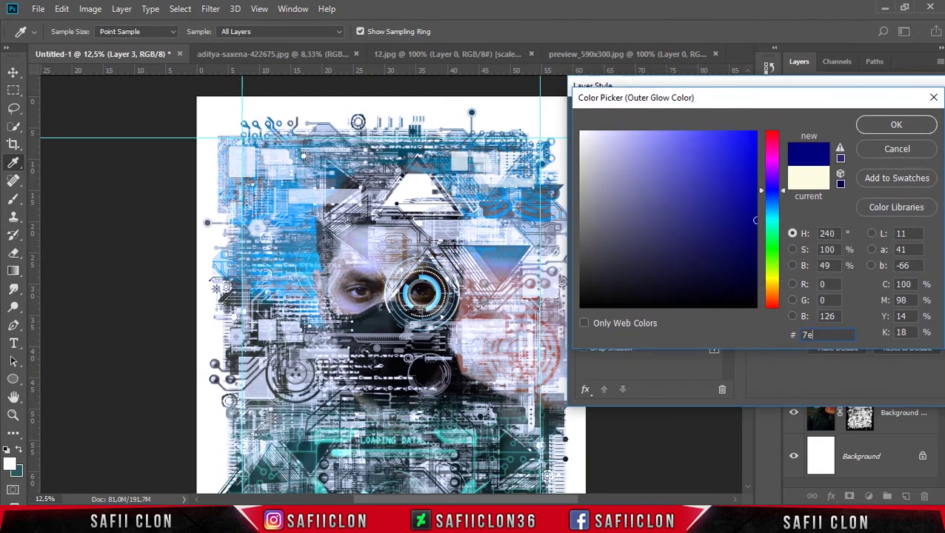
pyautogui.write('edec')
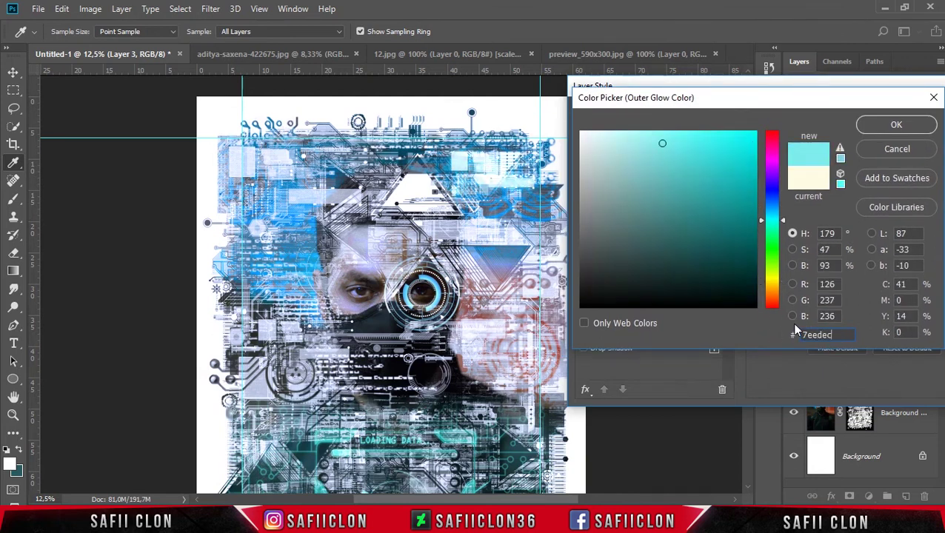
pyautogui.doubleClick(842, 335)
pyautogui.click(896, 126)
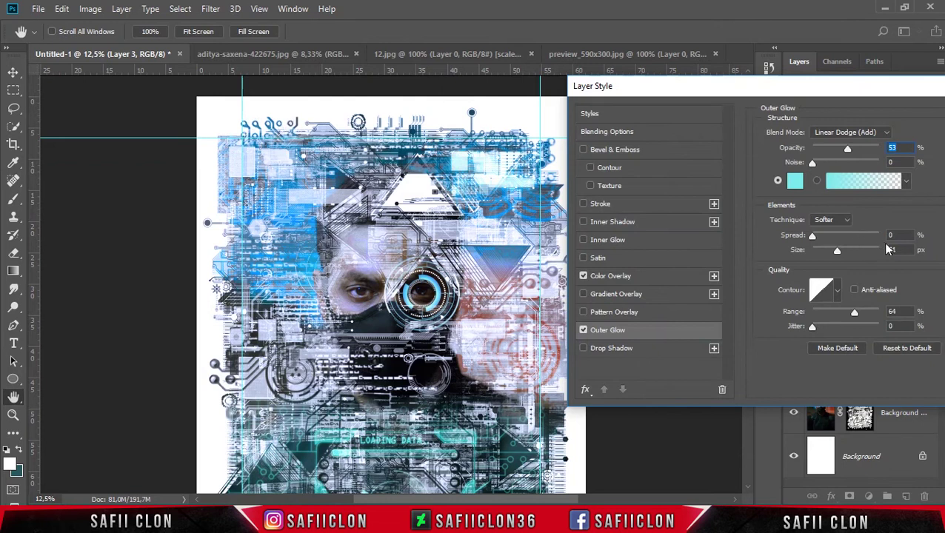
# Step: Set glow size to 57 px with a Linear contour, apply the style, and toggle Layer 3 to compare
pyautogui.moveTo(838, 252); pyautogui.dragTo(830, 252)
pyautogui.click(838, 292)
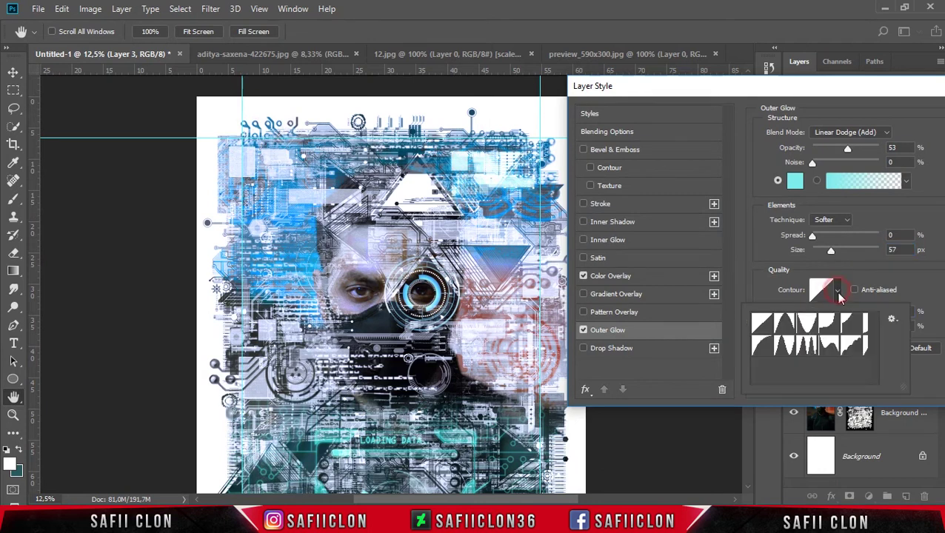
pyautogui.click(758, 326)
pyautogui.moveTo(865, 94); pyautogui.dragTo(558, 118)
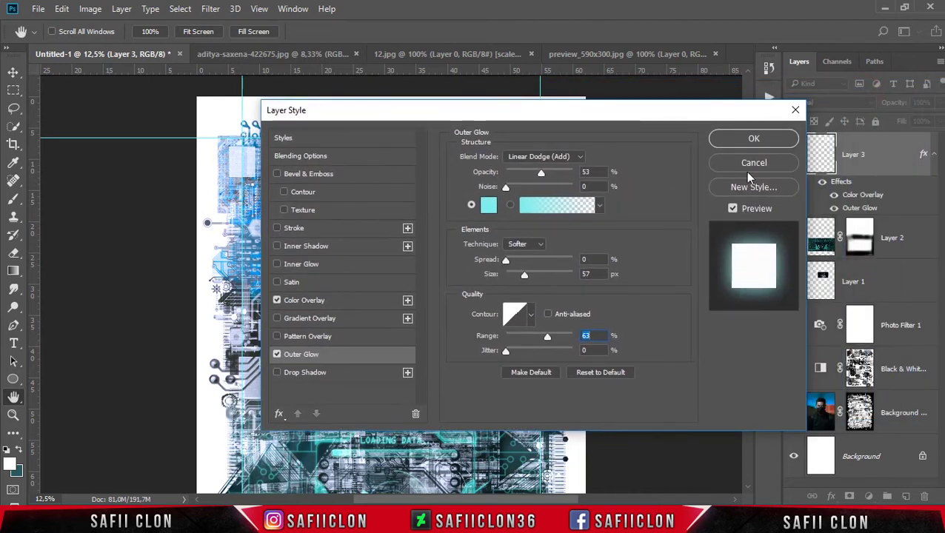
pyautogui.click(755, 140)
pyautogui.click(794, 155)
pyautogui.click(794, 154)
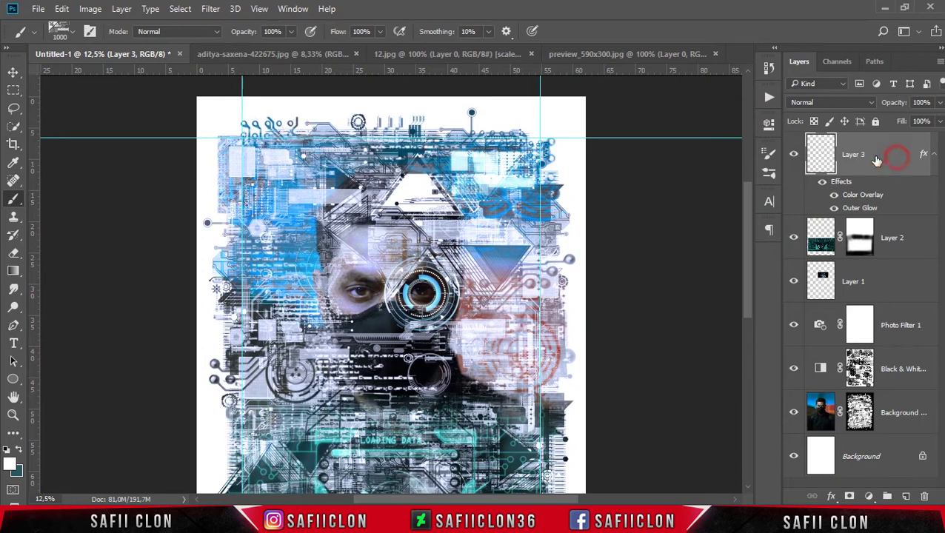
# Step: Paint a glowing white-blue streak near the eyes, then pick a smaller different tech brush
pyautogui.rightClick(19, 202)
pyautogui.click(47, 198)
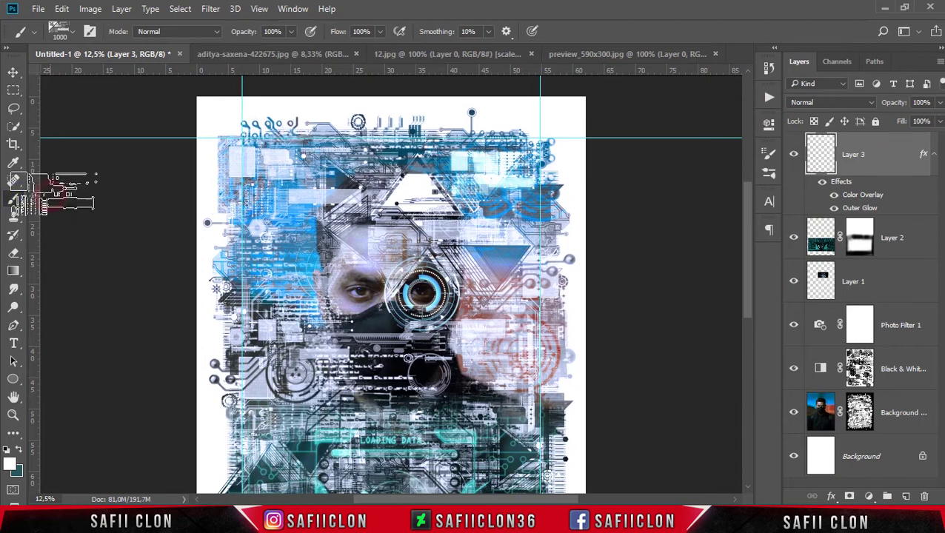
pyautogui.moveTo(256, 190); pyautogui.dragTo(326, 191)
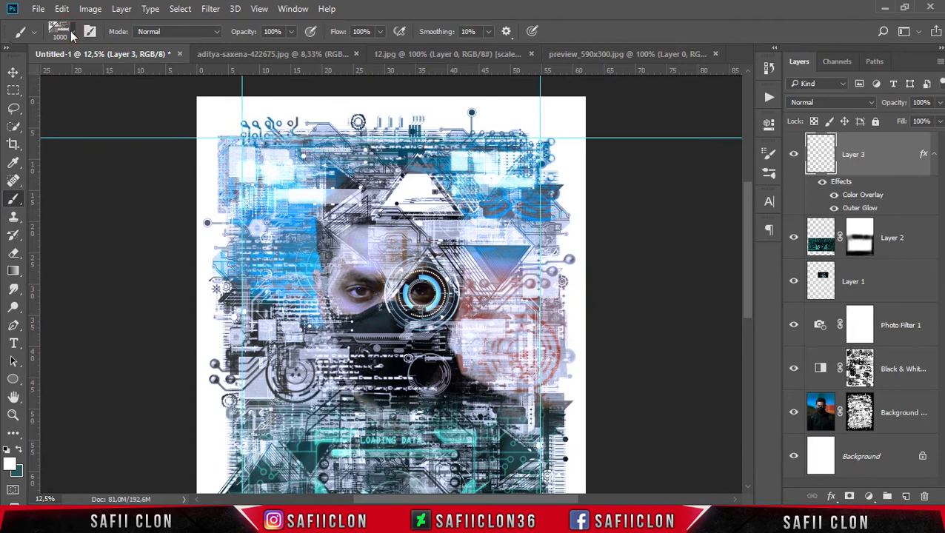
pyautogui.click(61, 31)
pyautogui.click(122, 273)
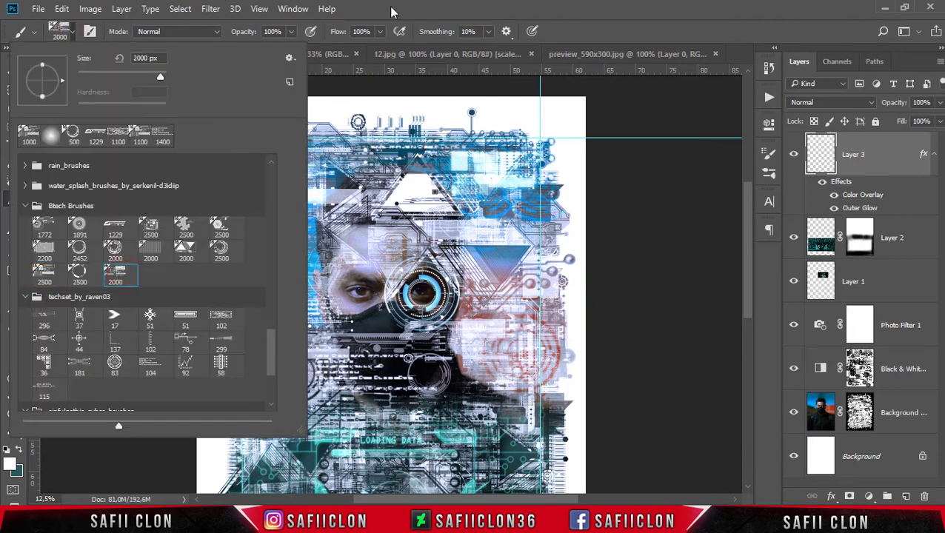
pyautogui.press('Return')
pyautogui.press('[')
pyautogui.press('[')
pyautogui.press('[')
pyautogui.press('[')
pyautogui.press('[')
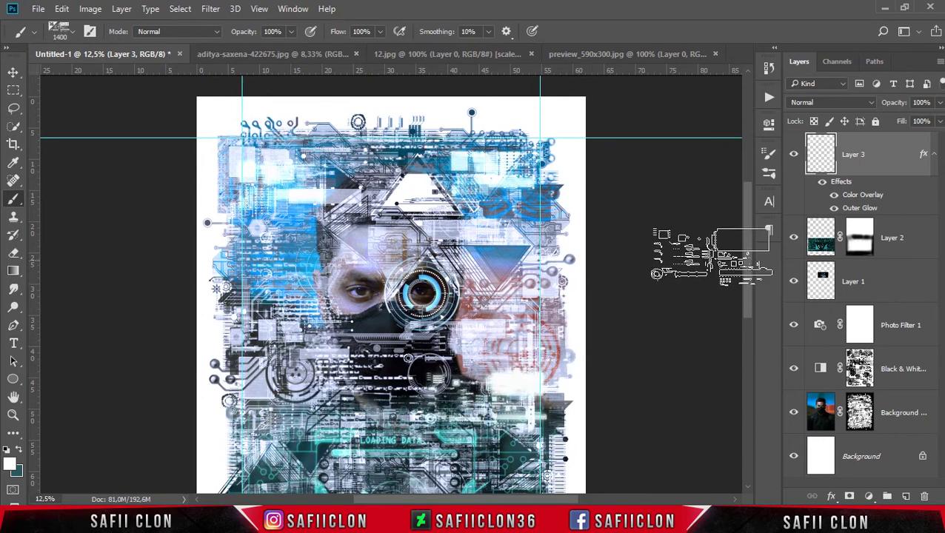
pyautogui.moveTo(746, 261); pyautogui.dragTo(747, 312)
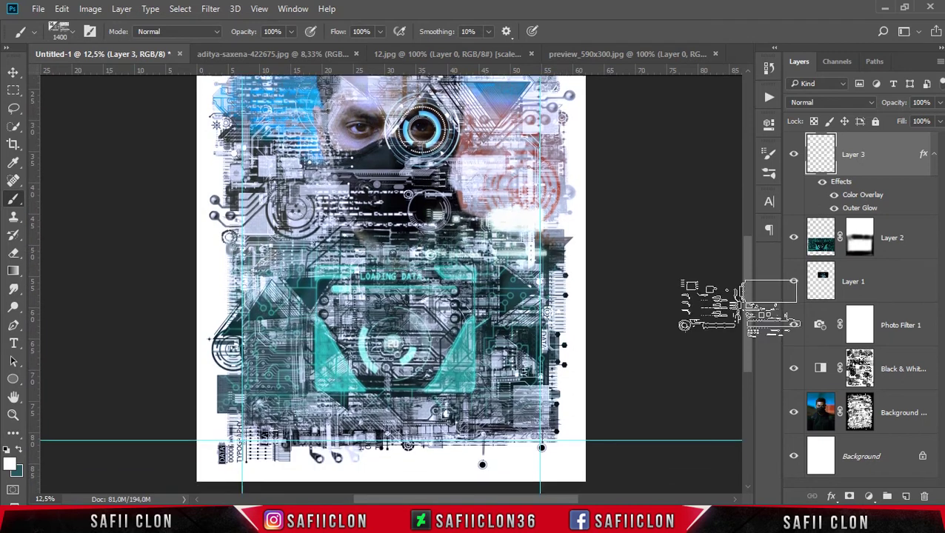
# Step: Try 500 px and other Btech brushes, resize to 700 px, and stamp a glowing tech shape
pyautogui.rightClick(318, 111)
pyautogui.click(482, 11)
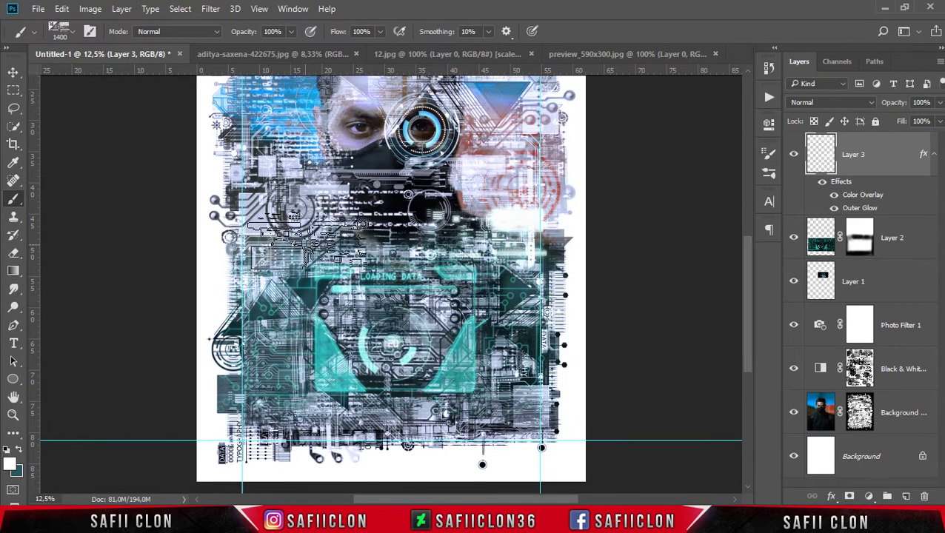
pyautogui.click(75, 35)
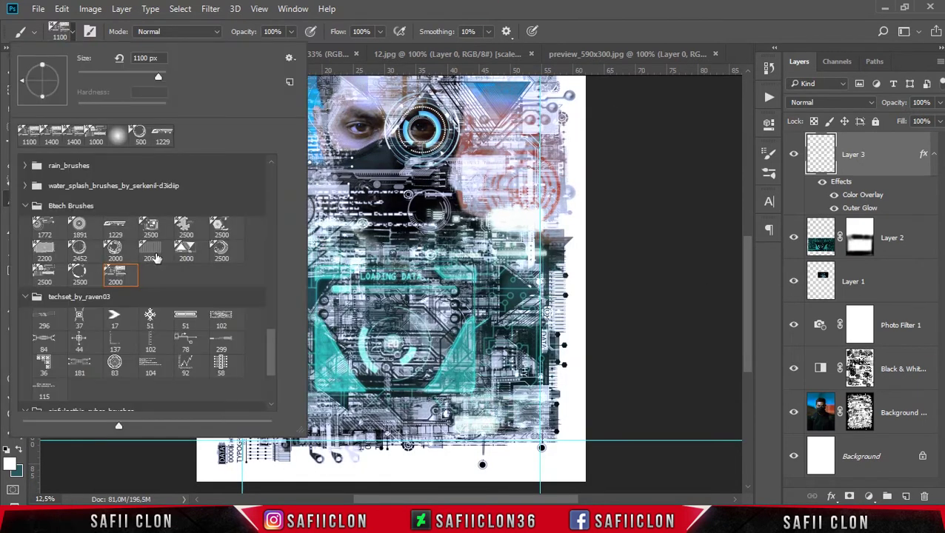
pyautogui.doubleClick(220, 235)
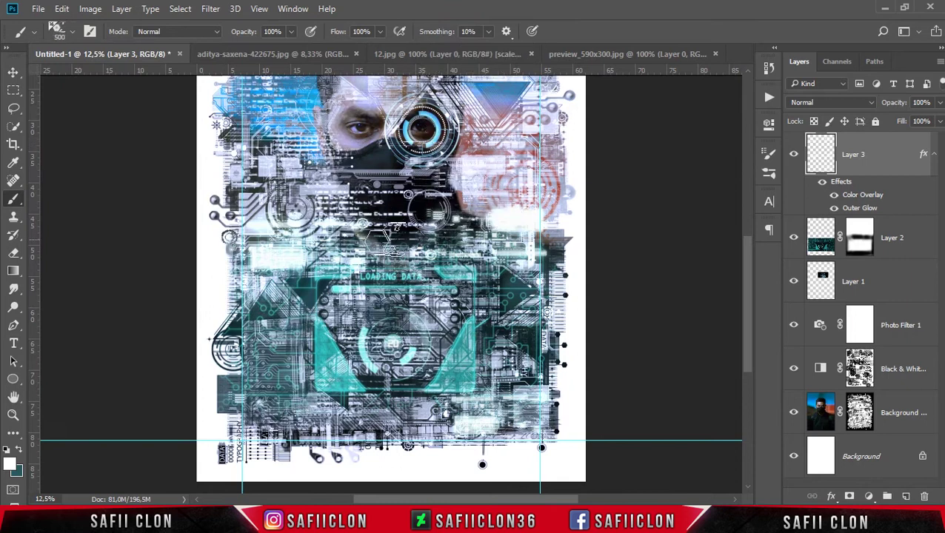
pyautogui.scroll(5, 280, 296)
pyautogui.press(']')
pyautogui.press(']')
pyautogui.press(']')
pyautogui.click(64, 31)
pyautogui.doubleClick(149, 228)
pyautogui.press('[')
pyautogui.press('[')
pyautogui.press('[')
pyautogui.press('[')
pyautogui.press('[')
pyautogui.press('[')
pyautogui.click(524, 240)
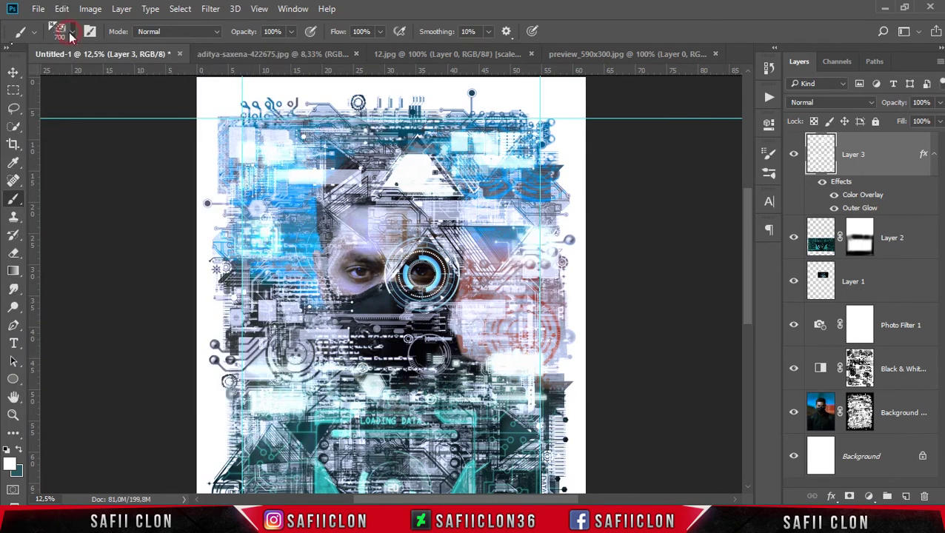
# Step: Pick another tech brush, resize it to 600 px, and fit the whole poster in view
pyautogui.click(63, 31)
pyautogui.doubleClick(52, 275)
pyautogui.press('[')
pyautogui.press('[')
pyautogui.scroll(-2, 528, 183)
pyautogui.scroll(-2, 408, 206)
pyautogui.press(']')
pyautogui.scroll(3, 471, 302)
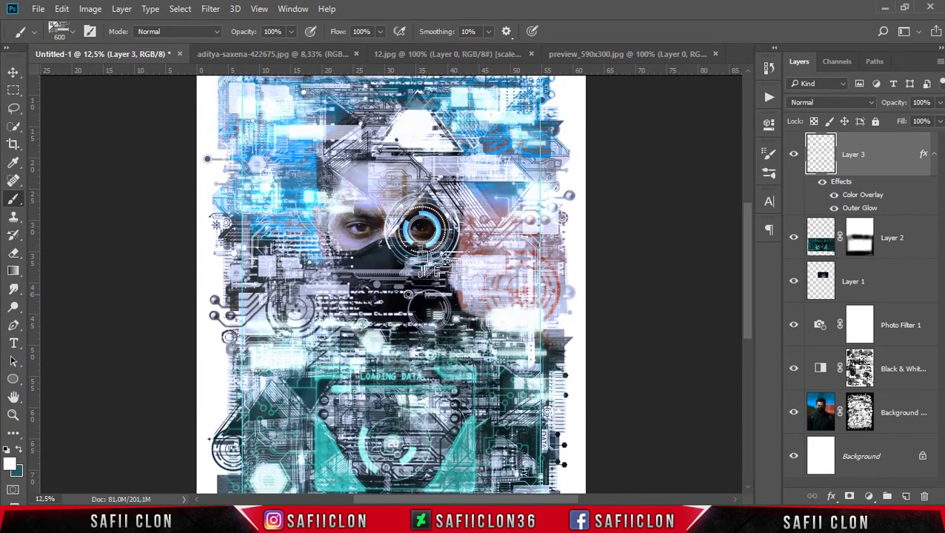
pyautogui.hotkey('ctrl', '-')
# Step: Toggle Layer 3's visibility to compare the effect, then make Layer 3 active
pyautogui.click(793, 155)
pyautogui.click(793, 154)
pyautogui.click(793, 155)
pyautogui.click(793, 155)
pyautogui.click(884, 147)
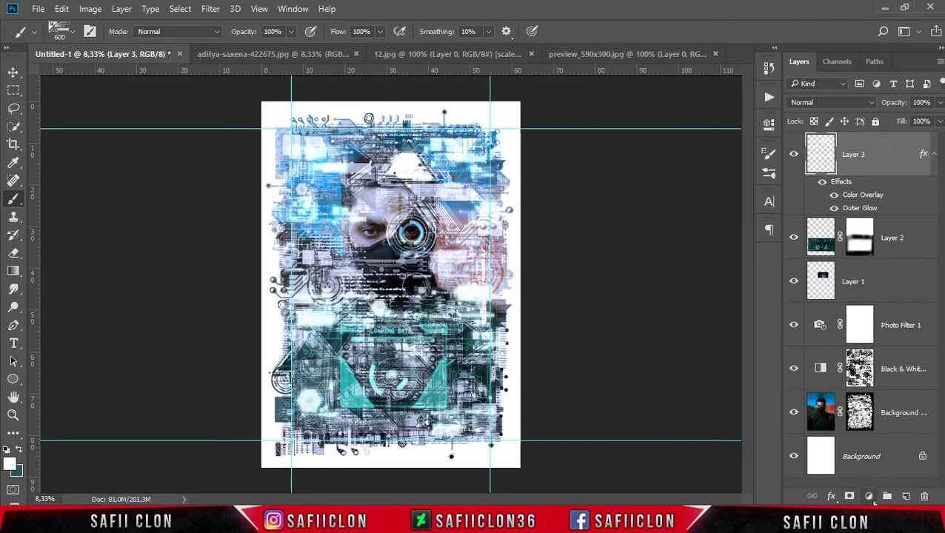
pyautogui.click(870, 497)
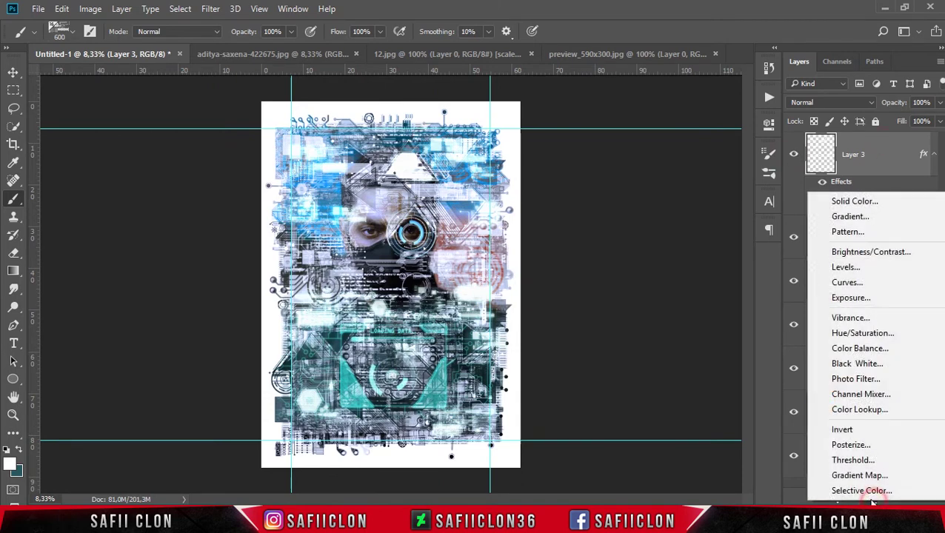
# Step: Add a Color Lookup layer with the Kodak 5218 Kodak 2395 (by Adobe).cube LUT and close Properties
pyautogui.click(889, 412)
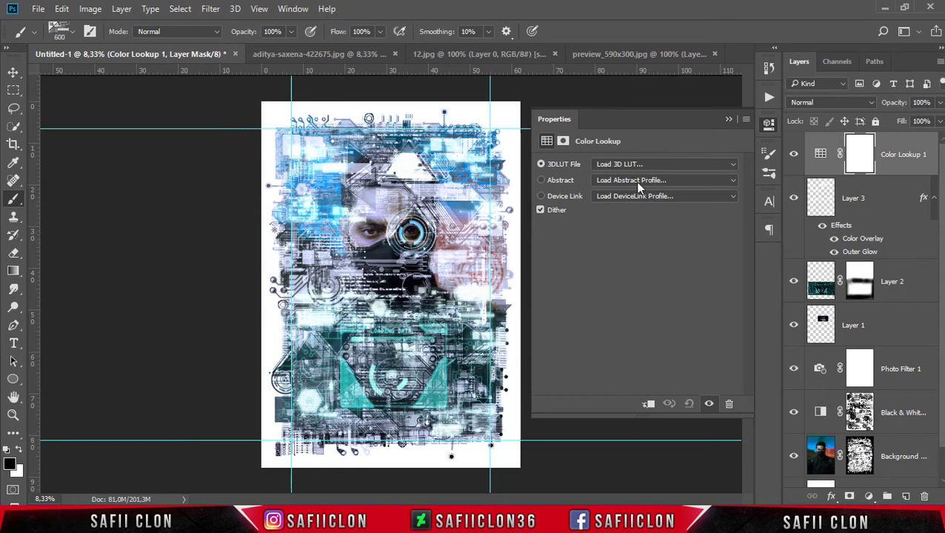
pyautogui.click(670, 164)
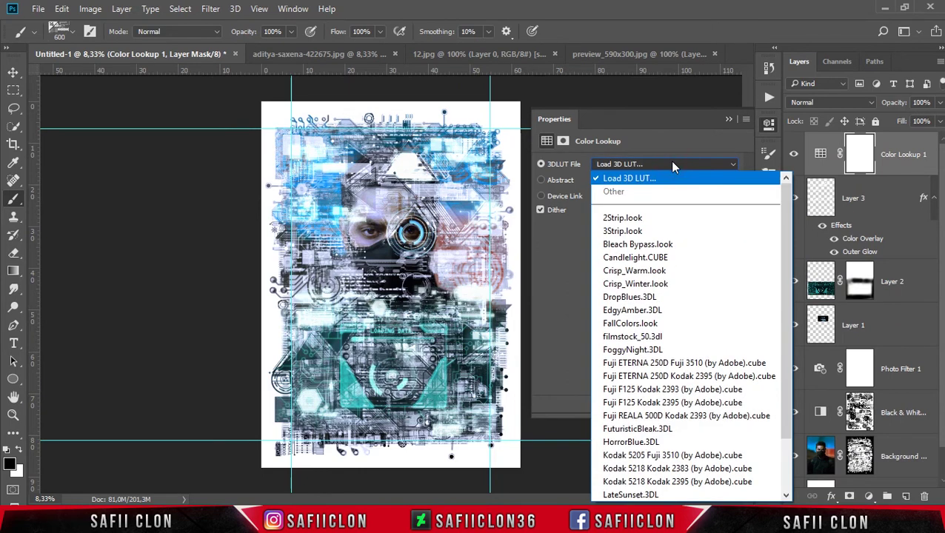
pyautogui.scroll(-2, 671, 271)
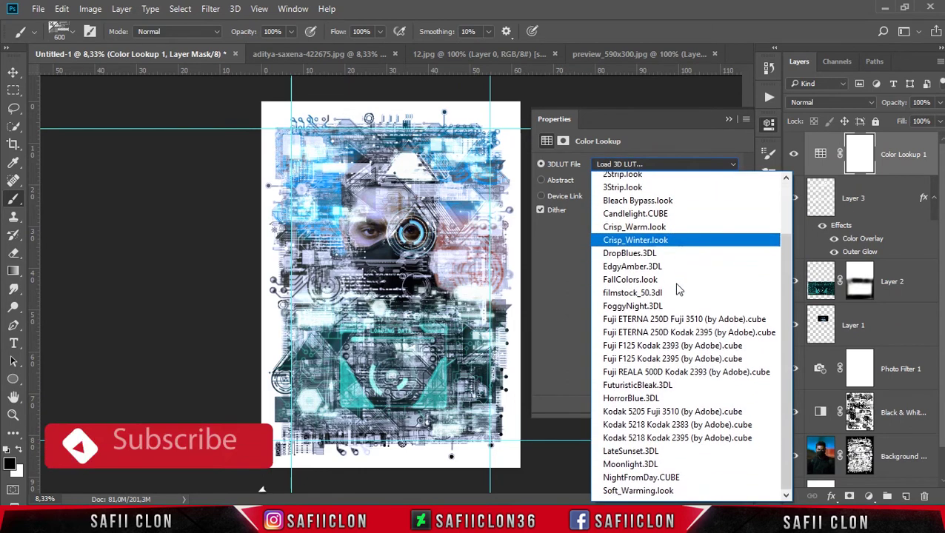
pyautogui.scroll(-1, 674, 326)
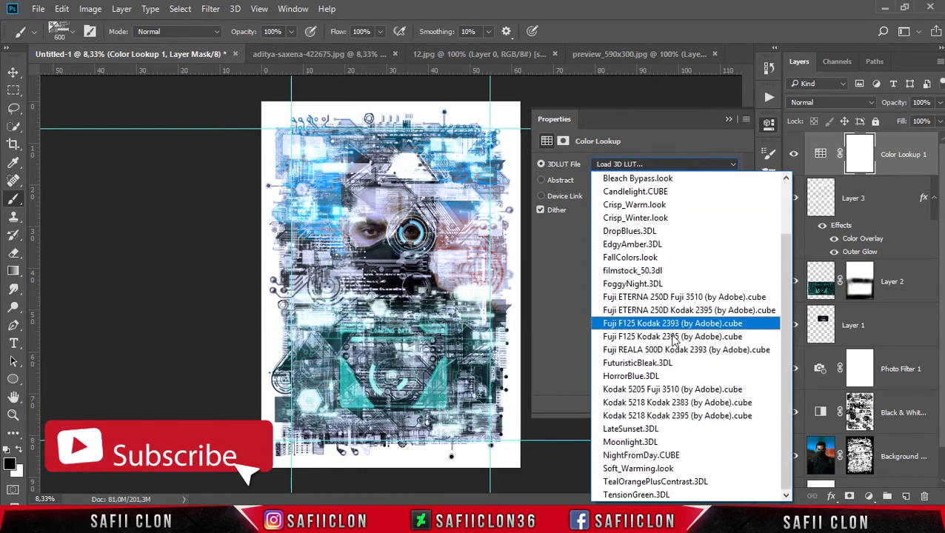
pyautogui.click(663, 418)
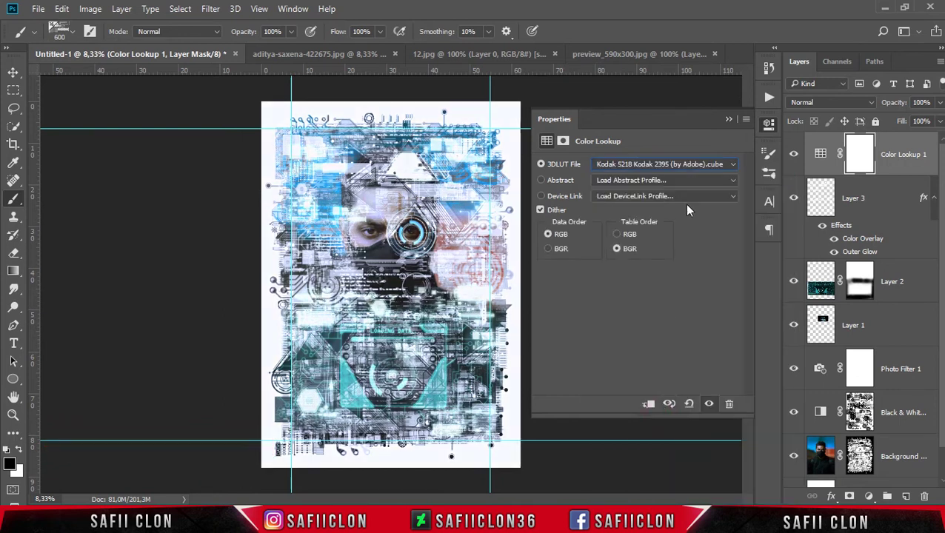
pyautogui.click(729, 120)
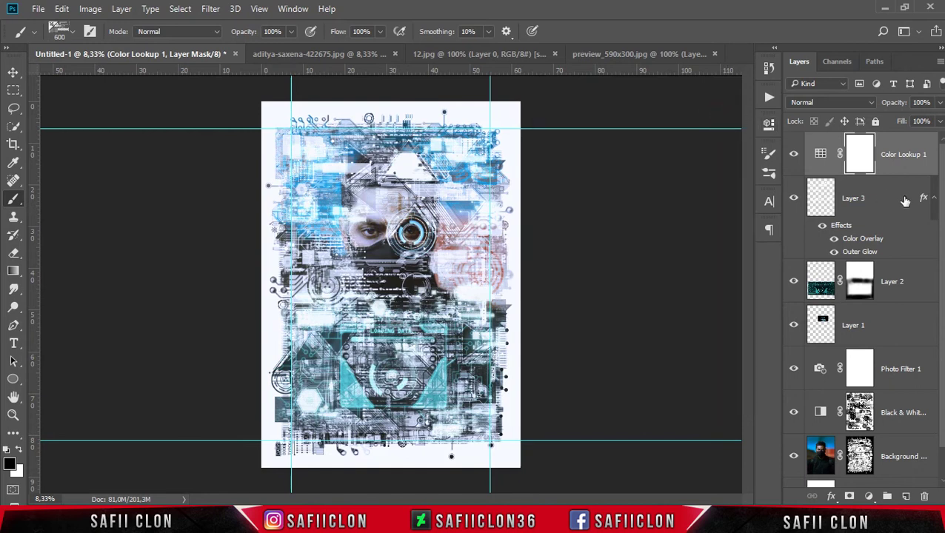
pyautogui.scroll(-2, 944, 250)
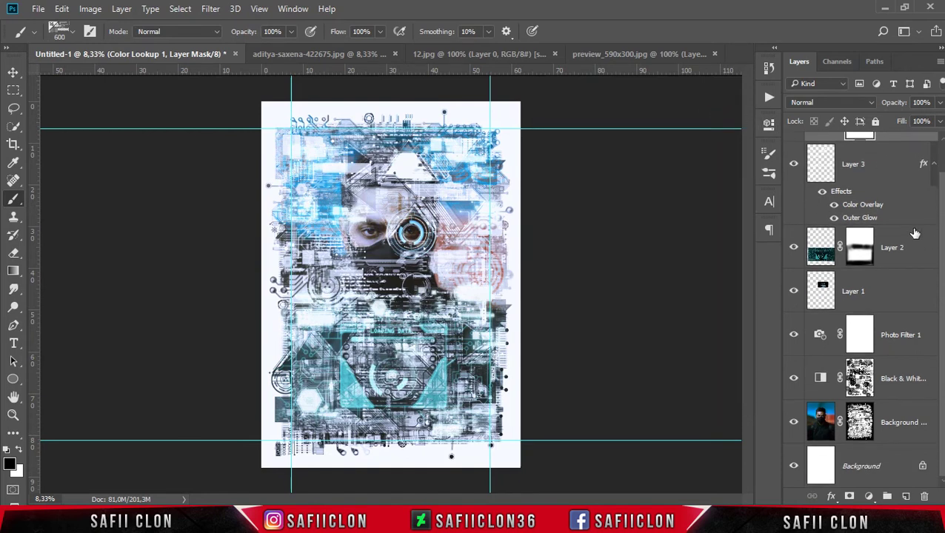
pyautogui.click(882, 462)
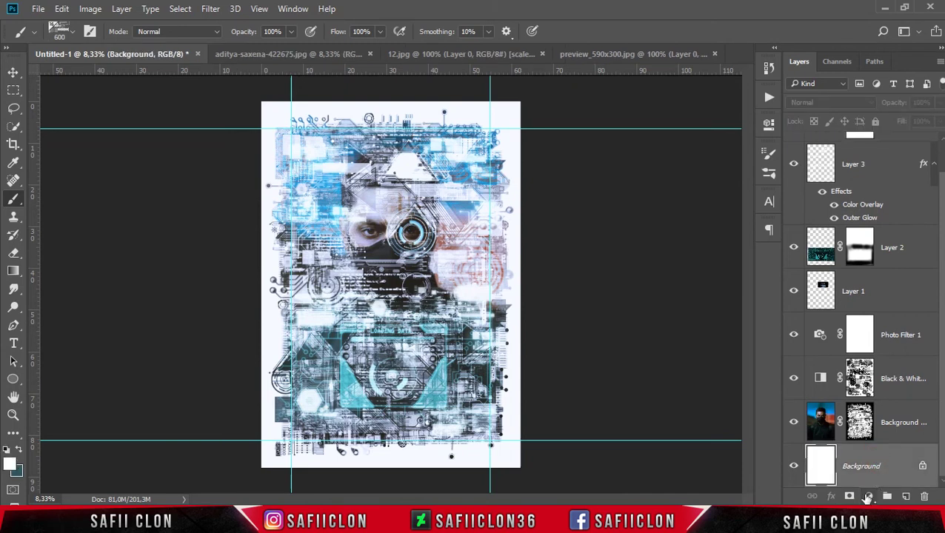
# Step: Add a Gradient Fill layer using a black Foreground to Transparent gradient
pyautogui.click(871, 496)
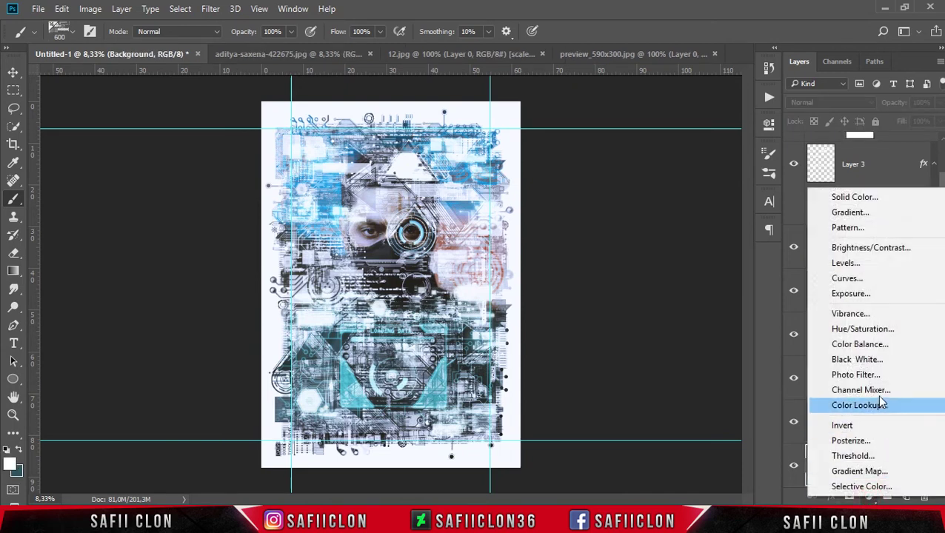
pyautogui.click(848, 212)
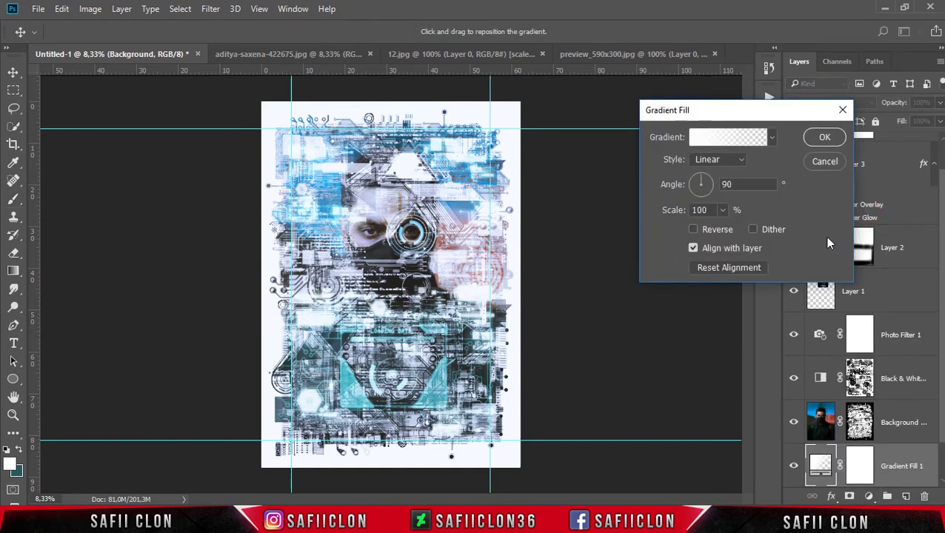
pyautogui.click(732, 141)
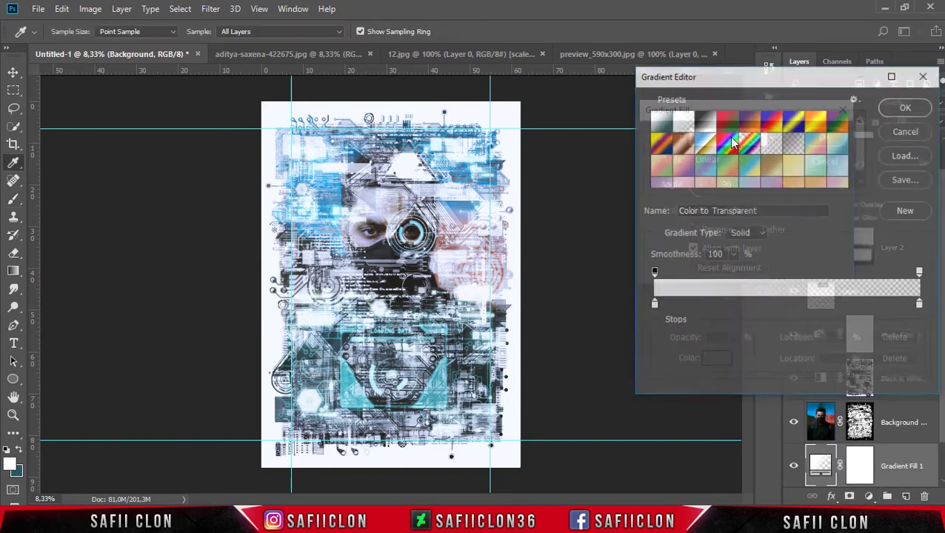
pyautogui.click(683, 119)
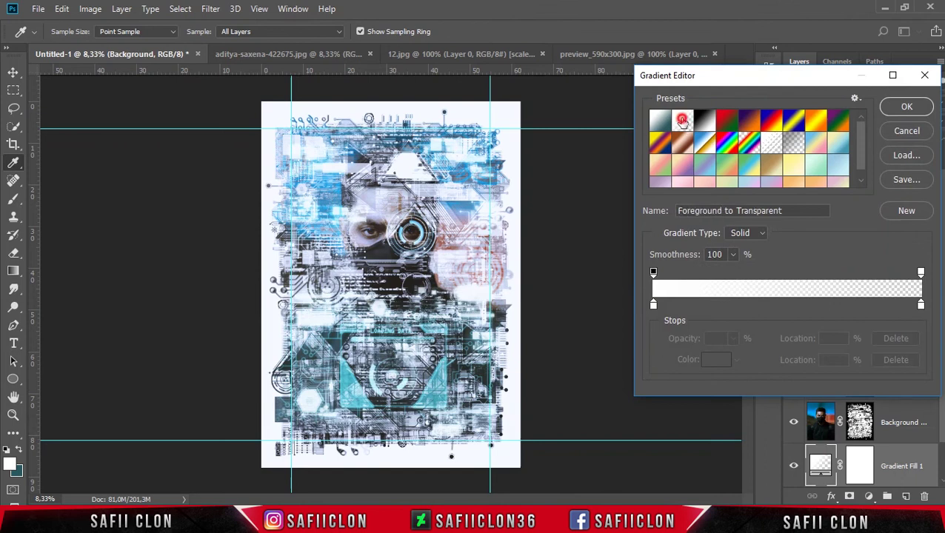
pyautogui.click(654, 306)
pyautogui.click(717, 362)
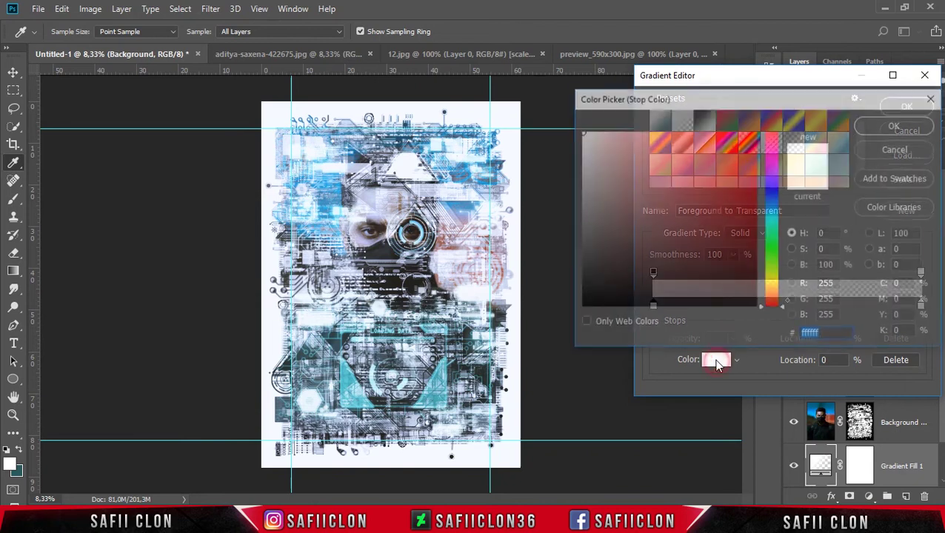
pyautogui.moveTo(637, 201)
pyautogui.mouseDown()
pyautogui.moveTo(598, 302)
pyautogui.moveTo(572, 315)
pyautogui.mouseUp()
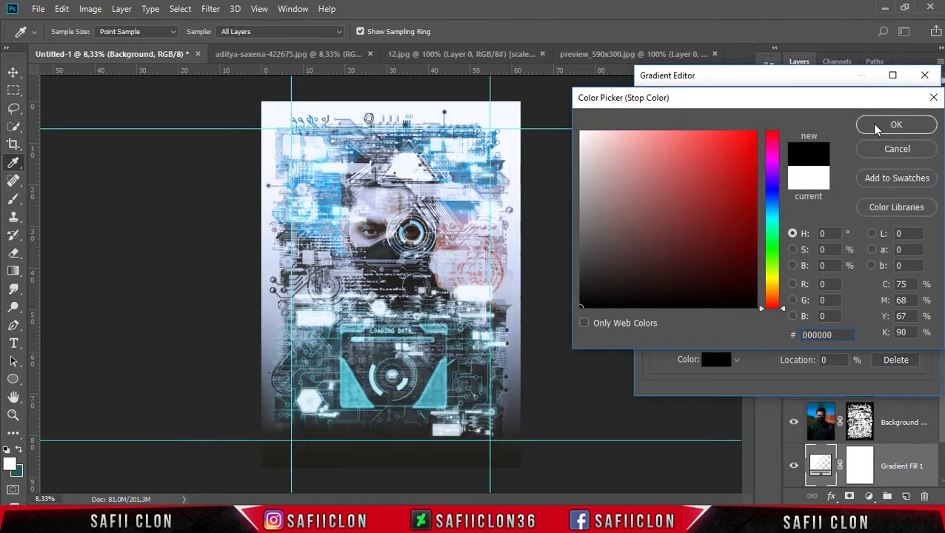
pyautogui.click(894, 127)
pyautogui.click(907, 108)
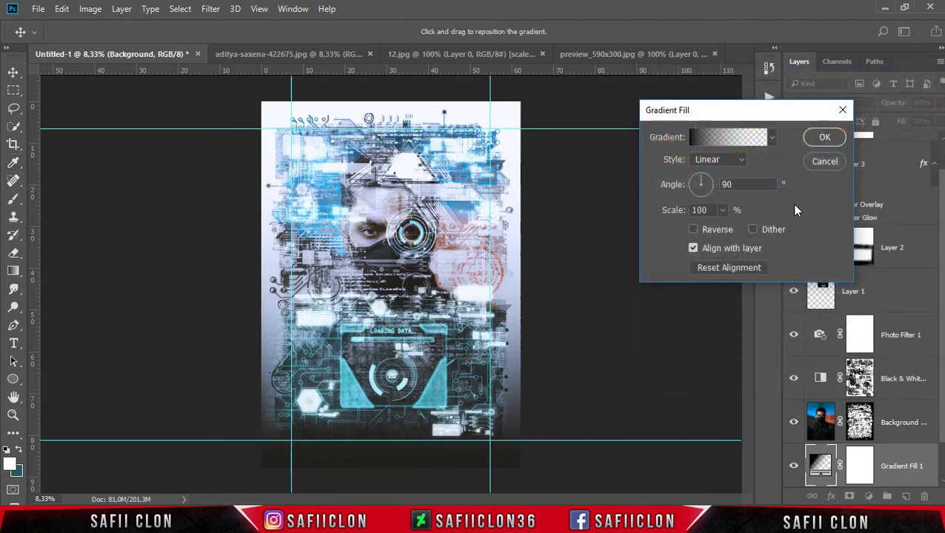
# Step: Make the gradient radial and reversed at 111% scale, and apply the fill
pyautogui.click(725, 159)
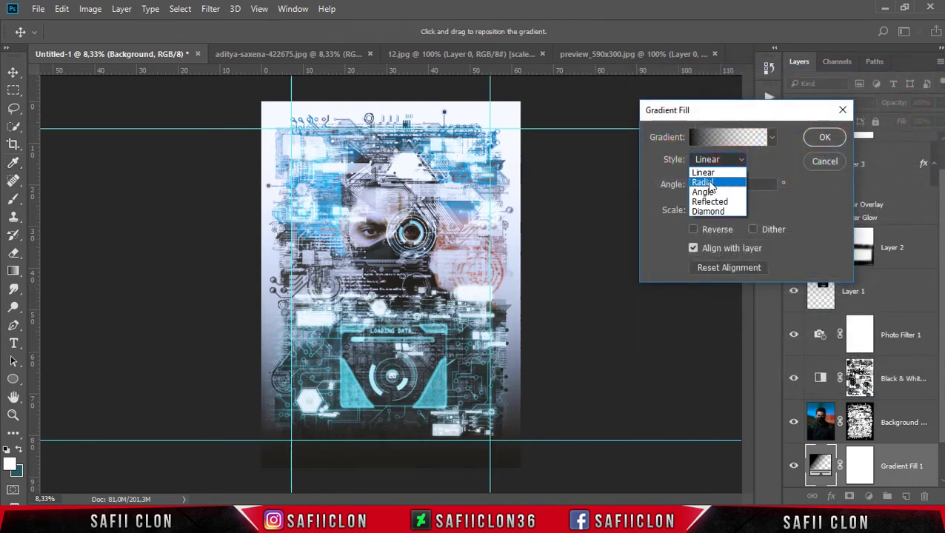
pyautogui.click(722, 186)
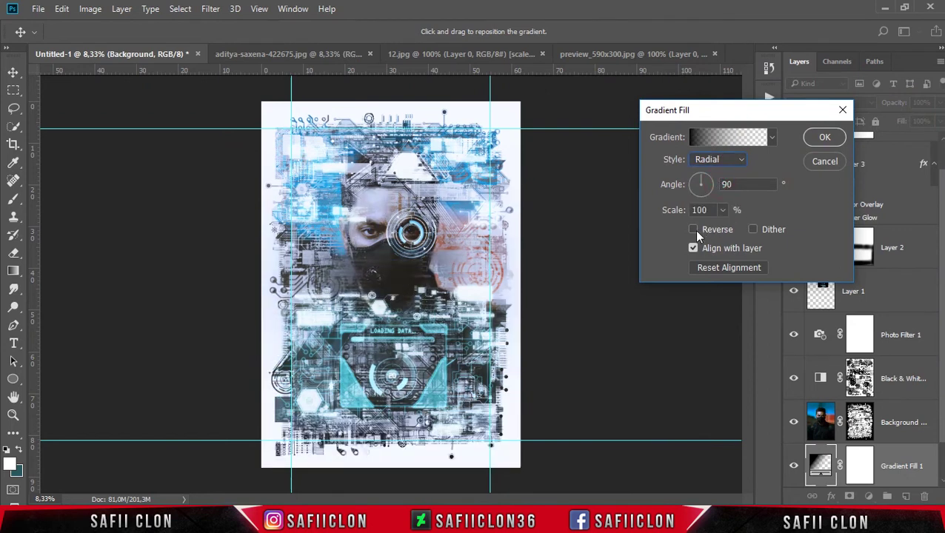
pyautogui.click(693, 229)
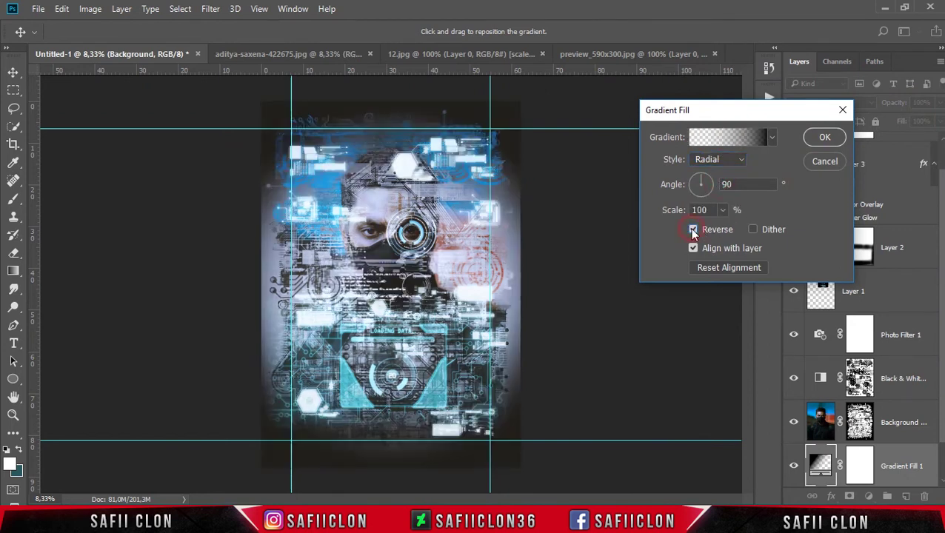
pyautogui.click(724, 211)
pyautogui.moveTo(723, 229); pyautogui.dragTo(724, 229)
pyautogui.click(826, 140)
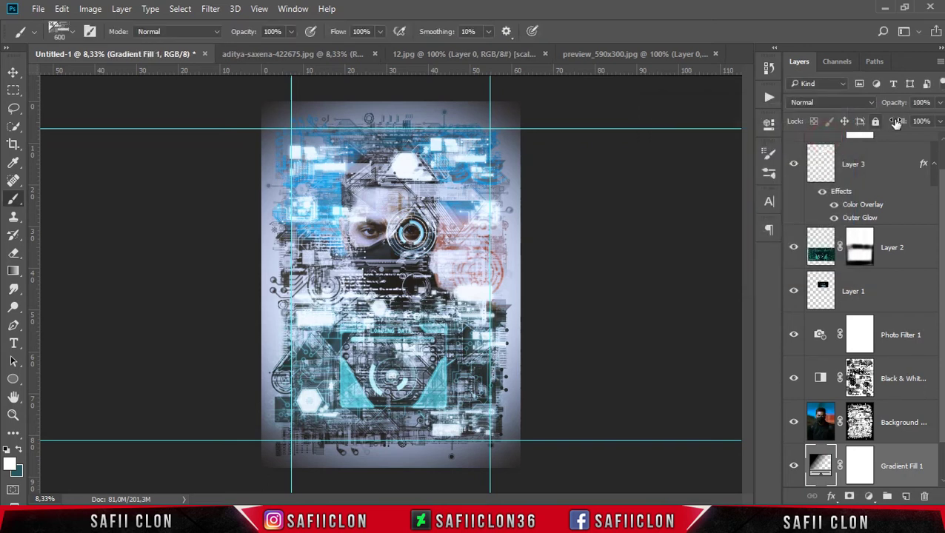
pyautogui.click(940, 123)
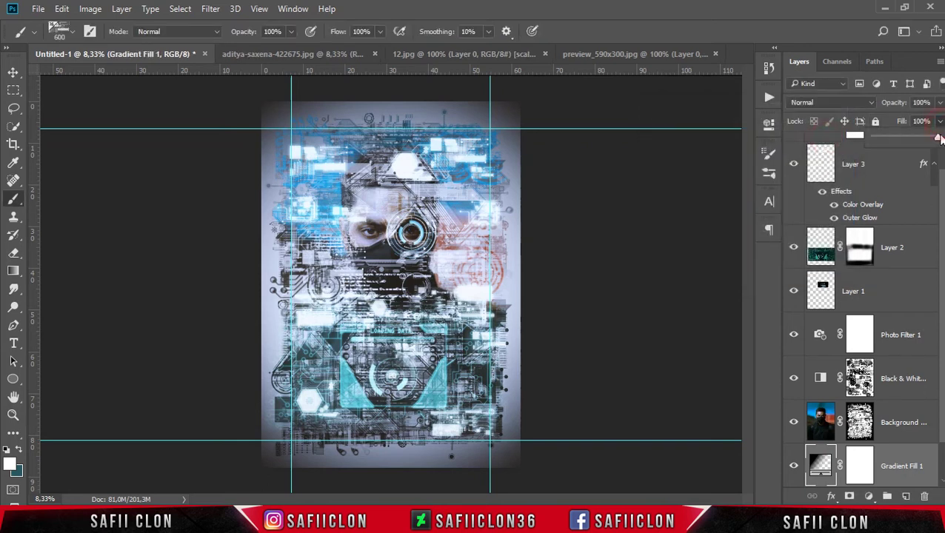
pyautogui.moveTo(939, 140); pyautogui.dragTo(926, 140)
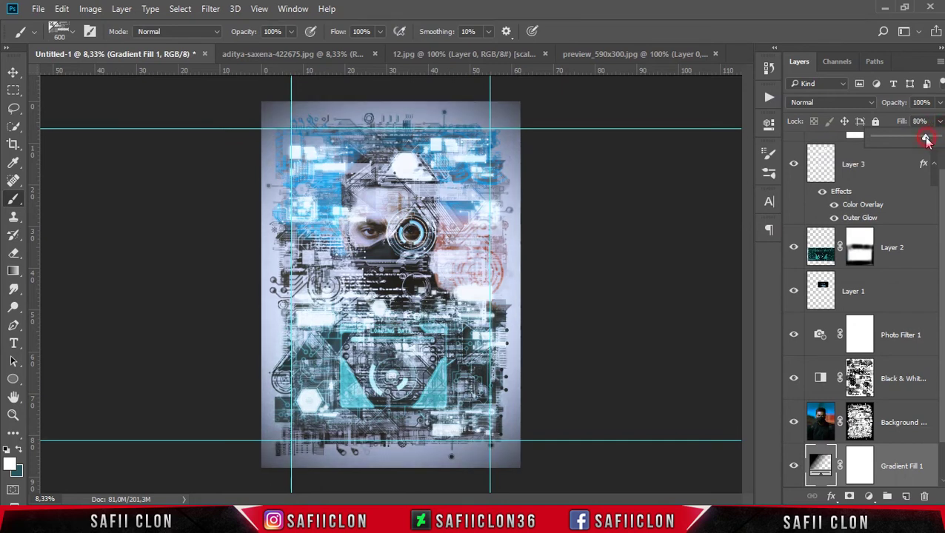
pyautogui.moveTo(923, 141); pyautogui.dragTo(902, 142)
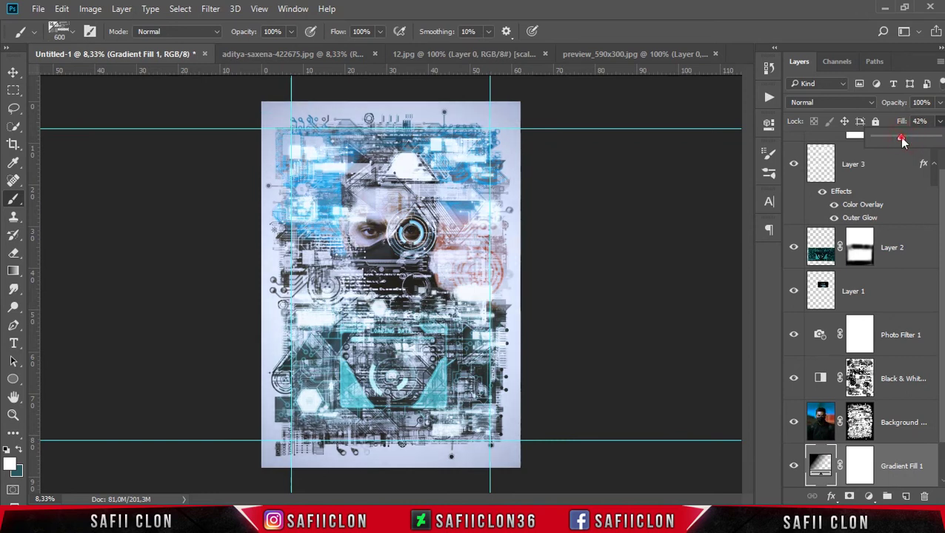
pyautogui.click(940, 123)
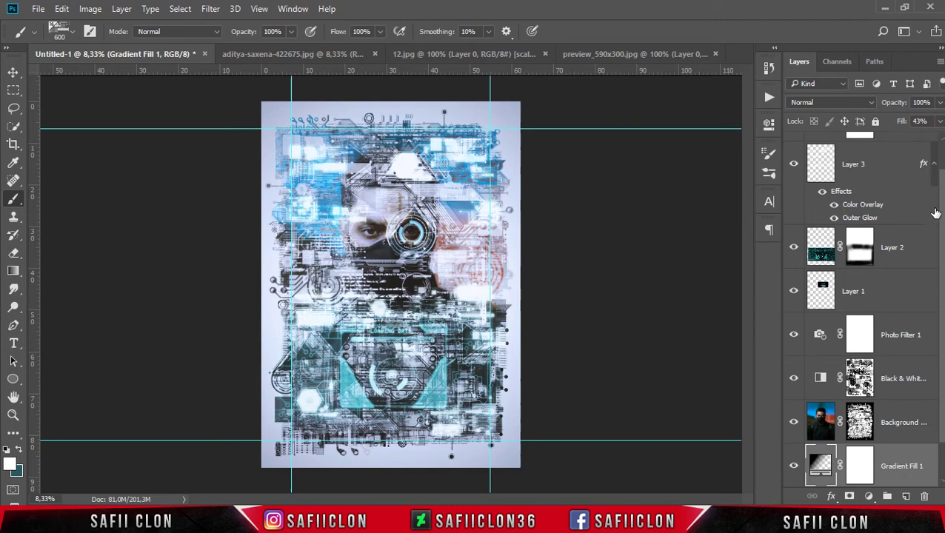
pyautogui.scroll(-2, 927, 296)
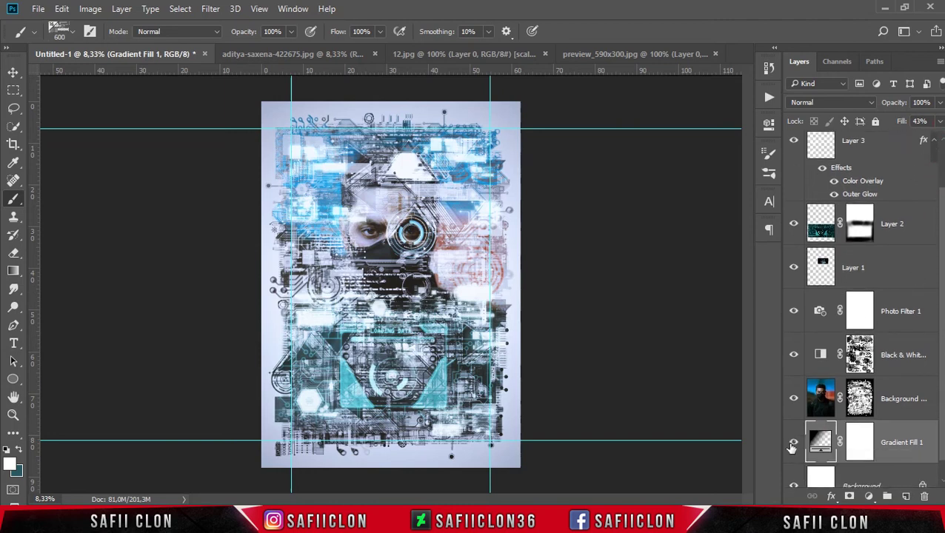
pyautogui.click(793, 445)
pyautogui.click(793, 445)
pyautogui.click(792, 445)
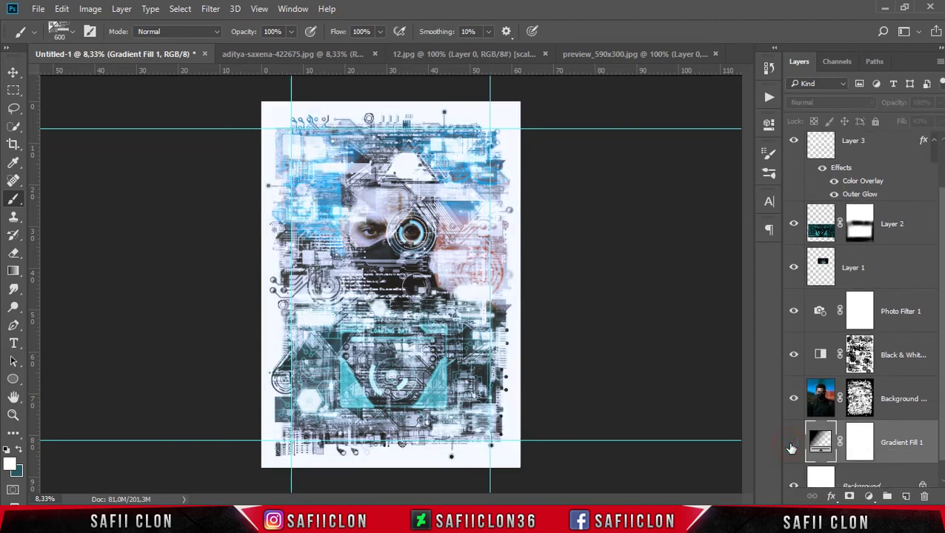
pyautogui.click(793, 444)
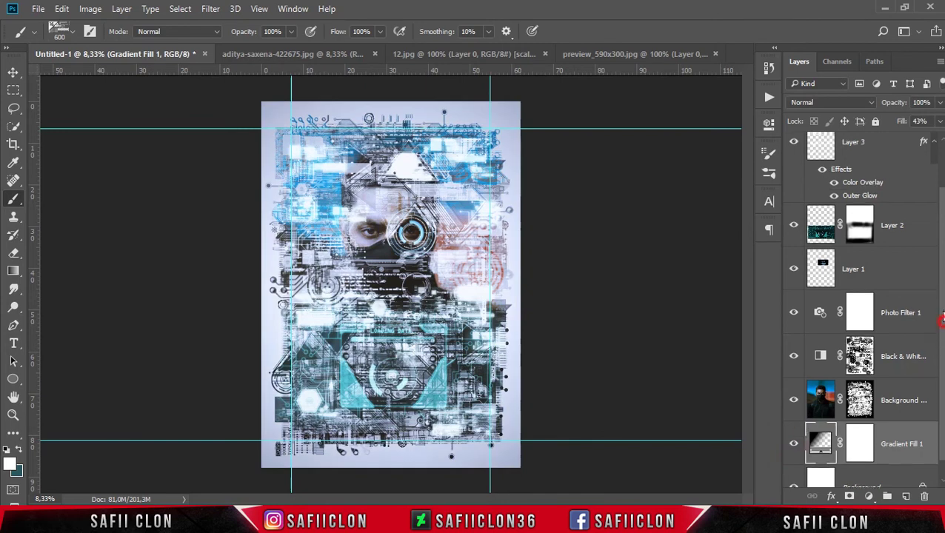
pyautogui.scroll(3, 919, 237)
pyautogui.click(908, 171)
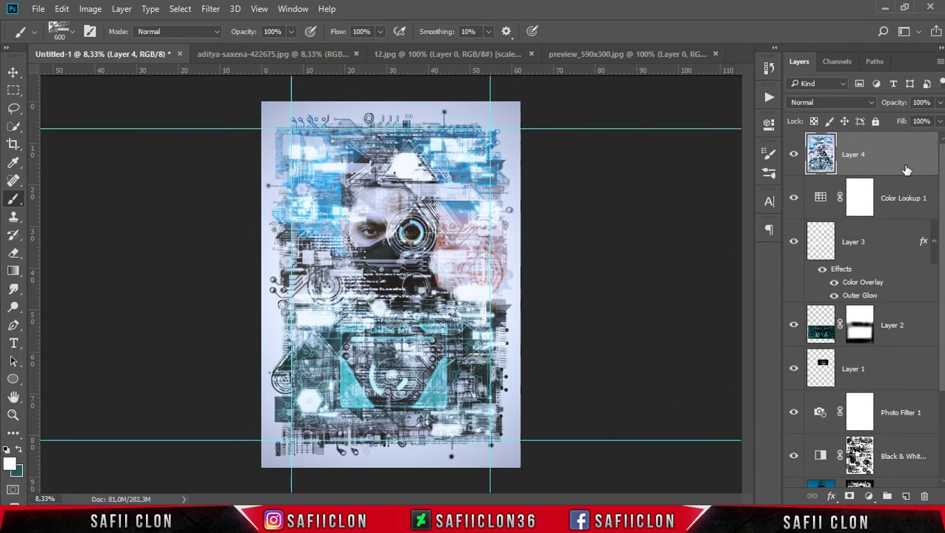
# Step: Convert the merged Layer 4 into a Smart Object
pyautogui.rightClick(893, 154)
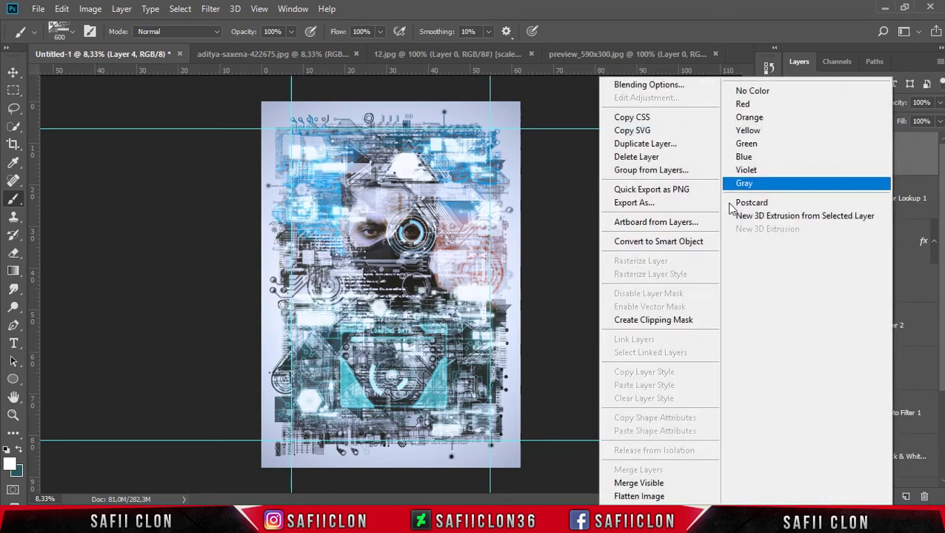
pyautogui.click(659, 244)
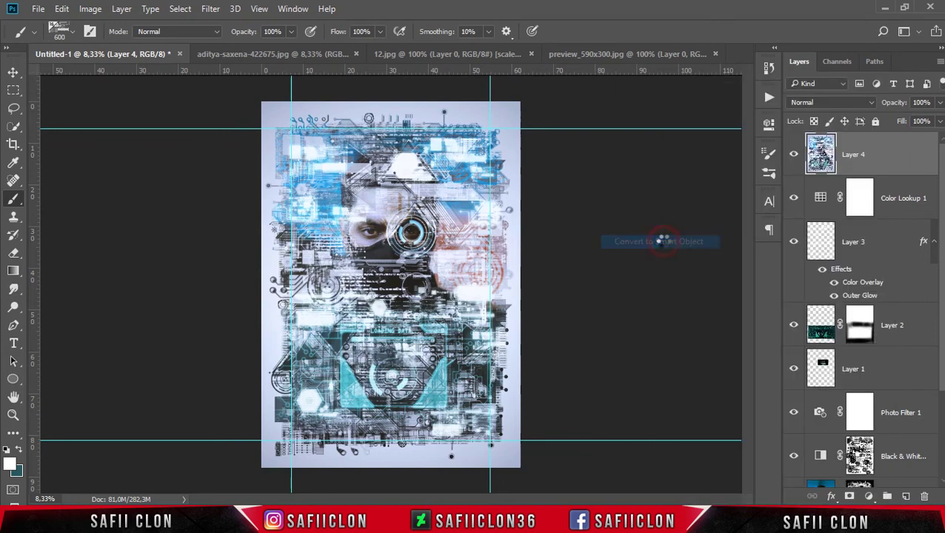
pyautogui.click(893, 154)
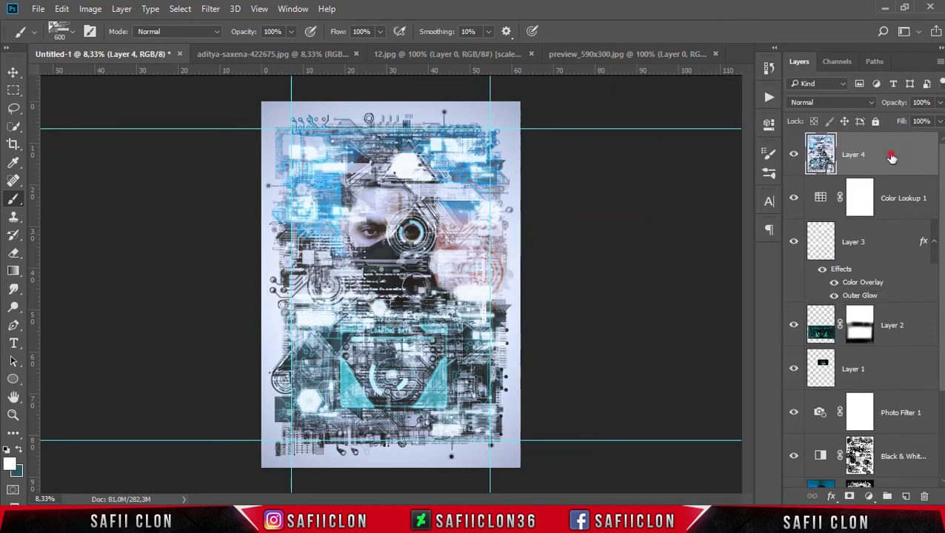
pyautogui.click(211, 9)
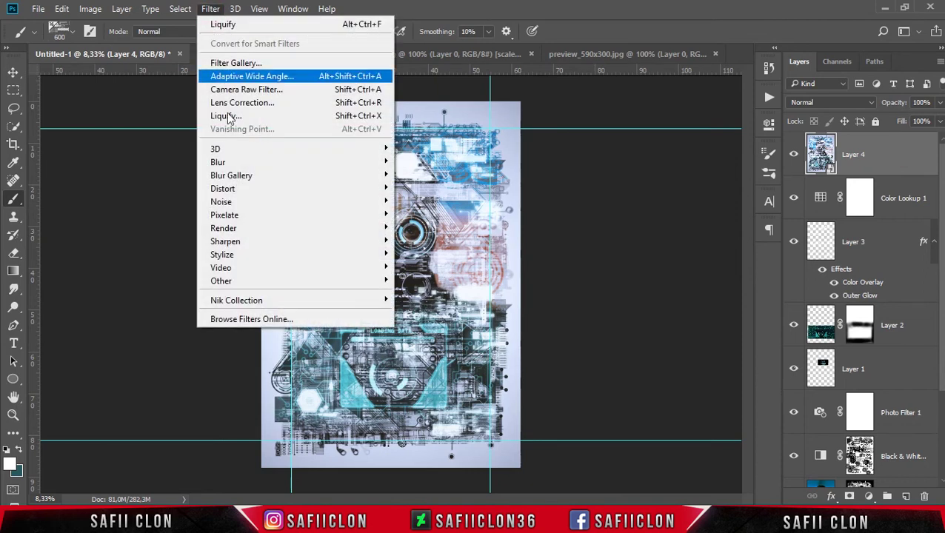
pyautogui.moveTo(236, 300)
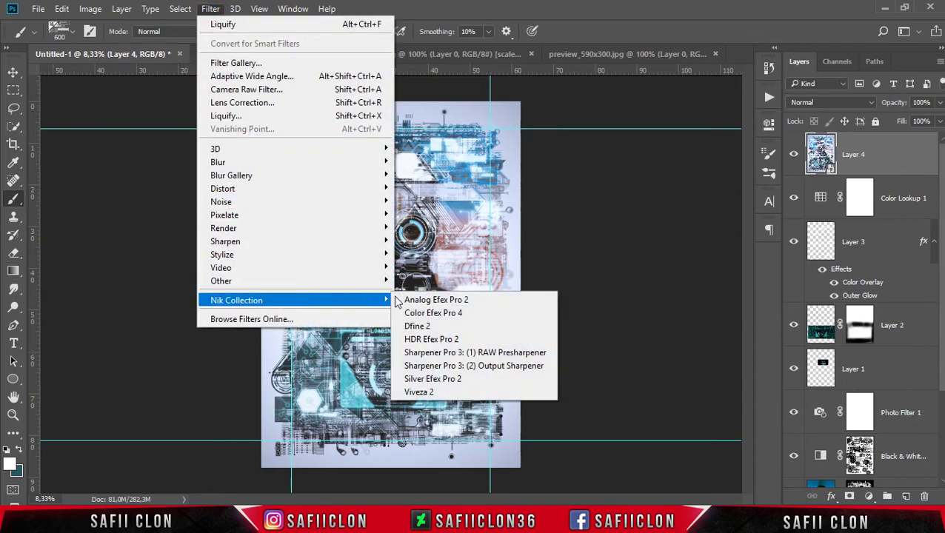
# Step: Launch Color Efex Pro 4, apply Cross Processing method C01 at about 31%, and add another filter slot
pyautogui.click(460, 314)
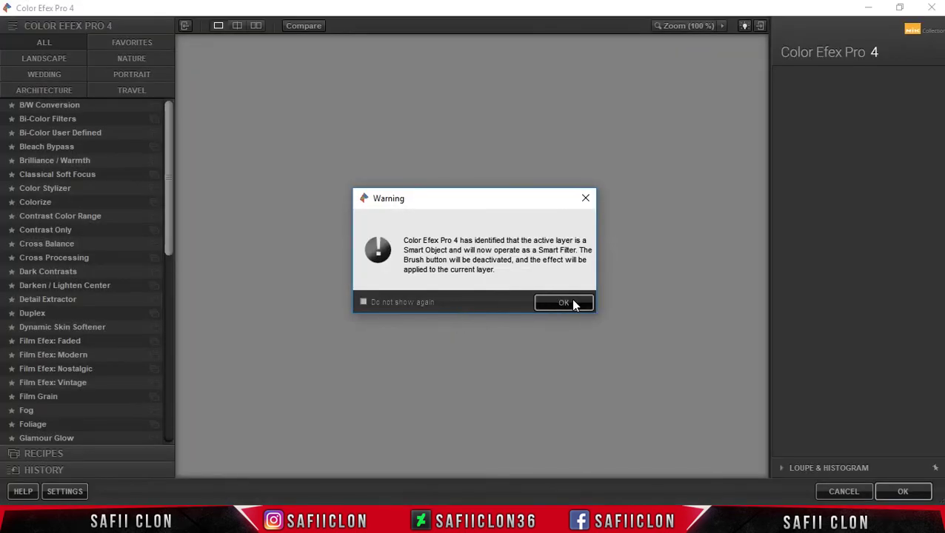
pyautogui.click(573, 301)
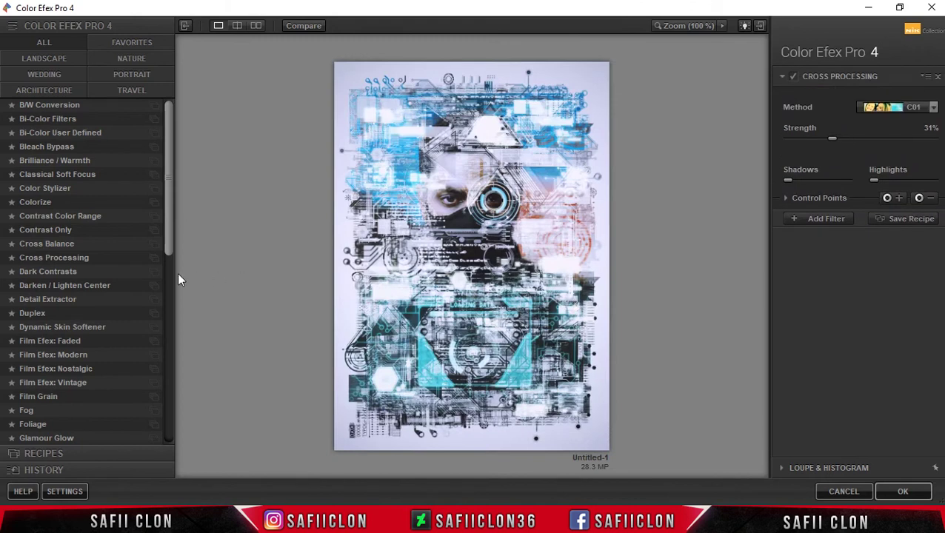
pyautogui.click(29, 259)
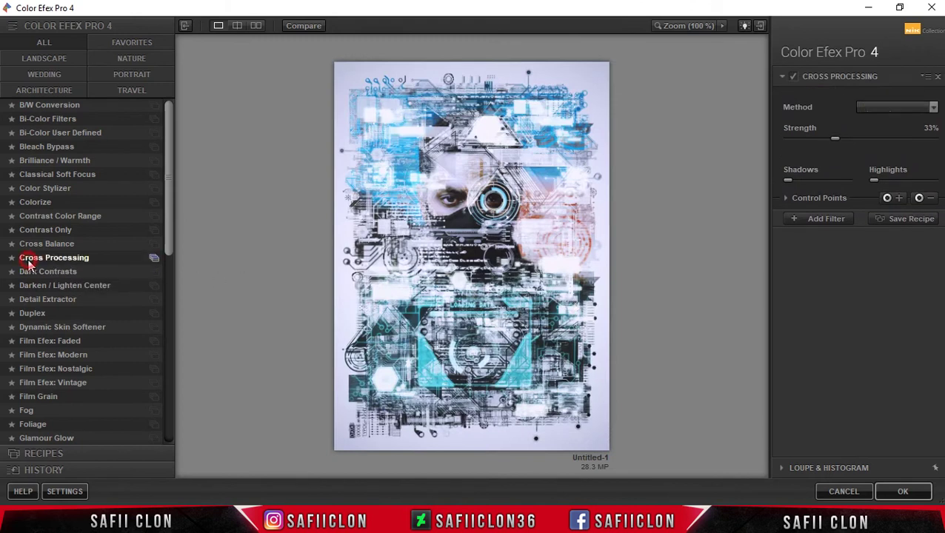
pyautogui.click(905, 106)
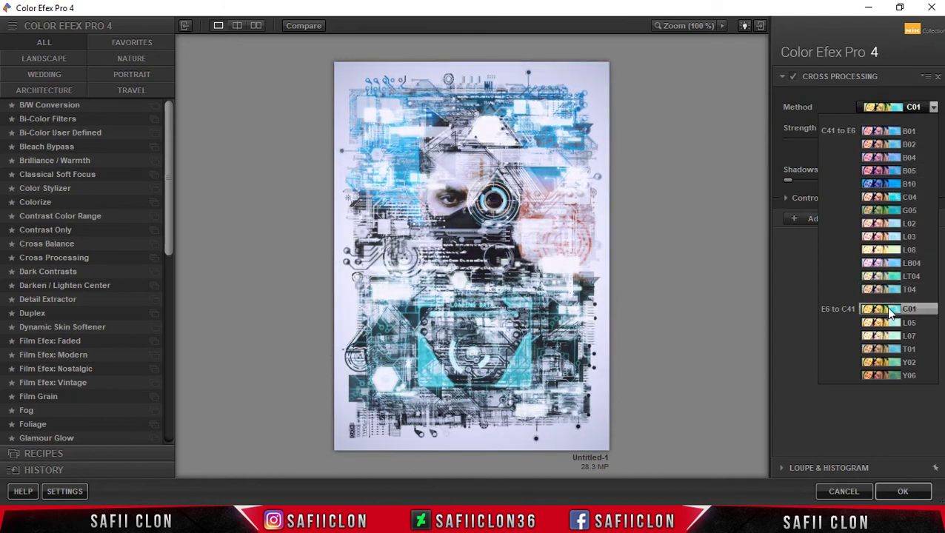
pyautogui.click(892, 313)
pyautogui.click(837, 140)
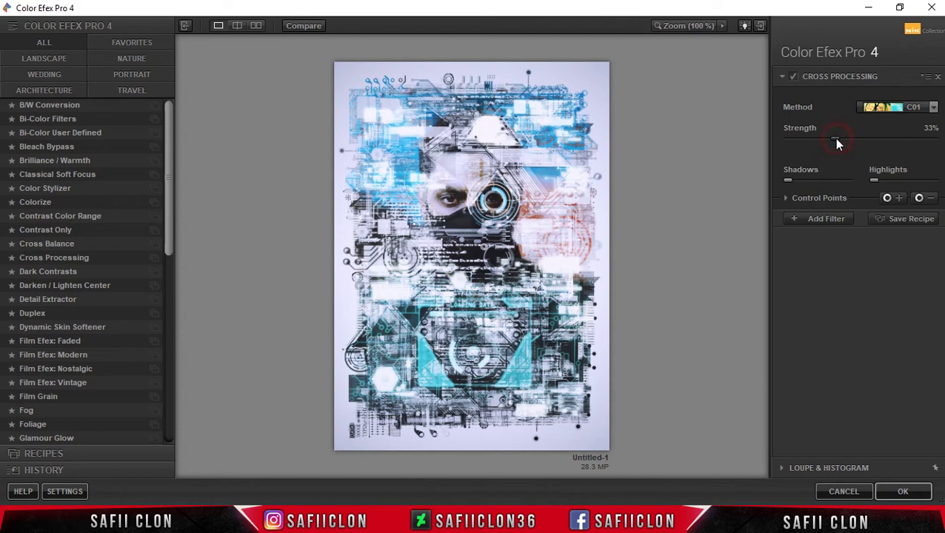
pyautogui.click(831, 222)
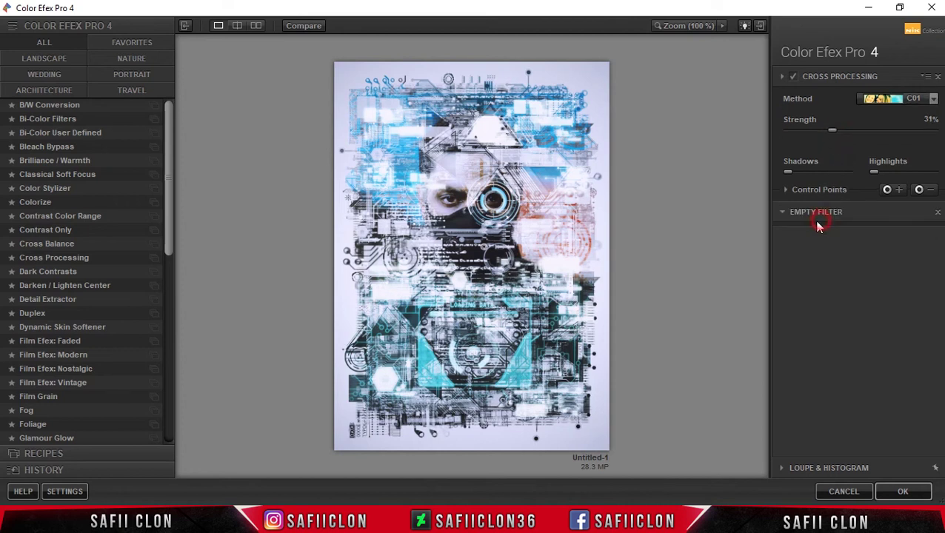
# Step: Add a Brilliance / Warmth filter with saturation raised to 24%
pyautogui.click(65, 161)
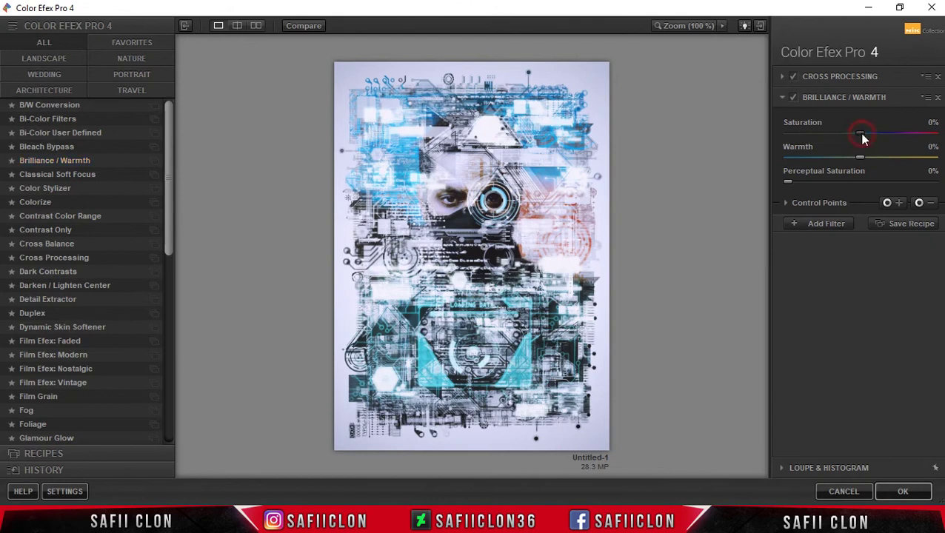
pyautogui.moveTo(862, 139); pyautogui.dragTo(882, 141)
pyautogui.click(815, 224)
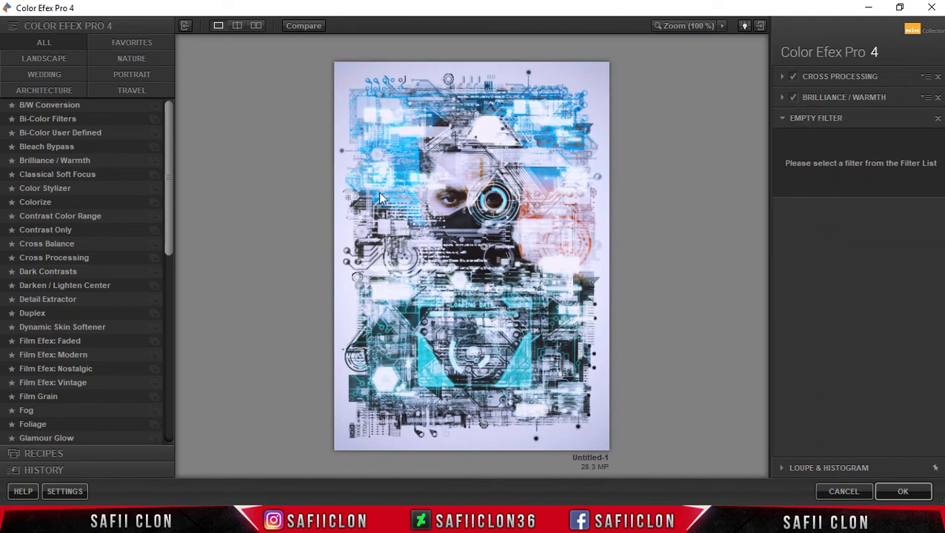
# Step: Add Detail Extractor at 7%, contrast -12%, saturation 25%, and apply the smart filter
pyautogui.click(44, 300)
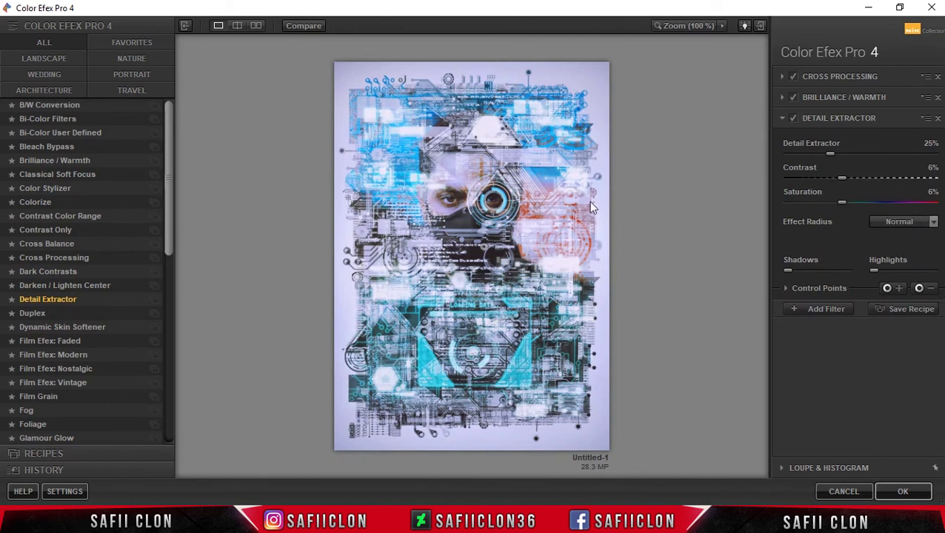
pyautogui.moveTo(834, 158); pyautogui.dragTo(803, 159)
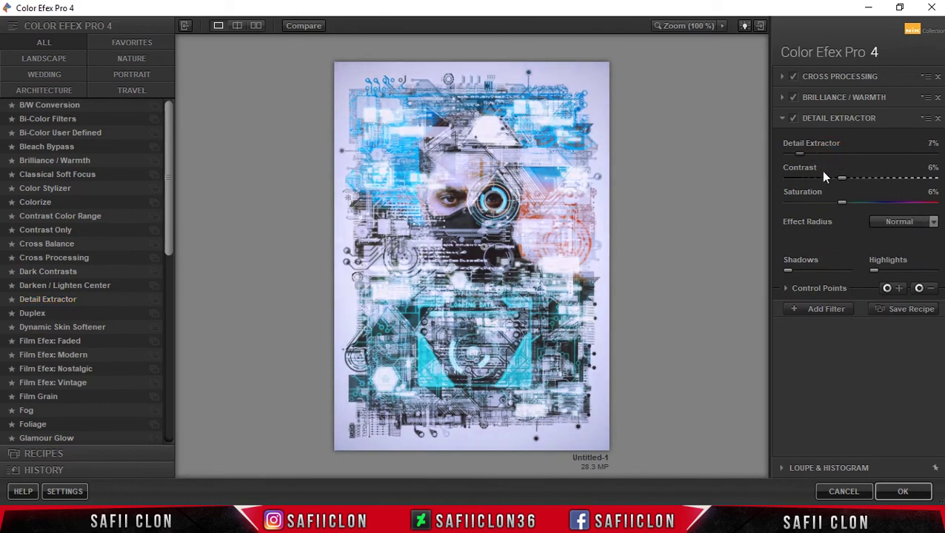
pyautogui.click(844, 180)
pyautogui.moveTo(843, 201); pyautogui.dragTo(857, 205)
pyautogui.moveTo(826, 183); pyautogui.dragTo(825, 180)
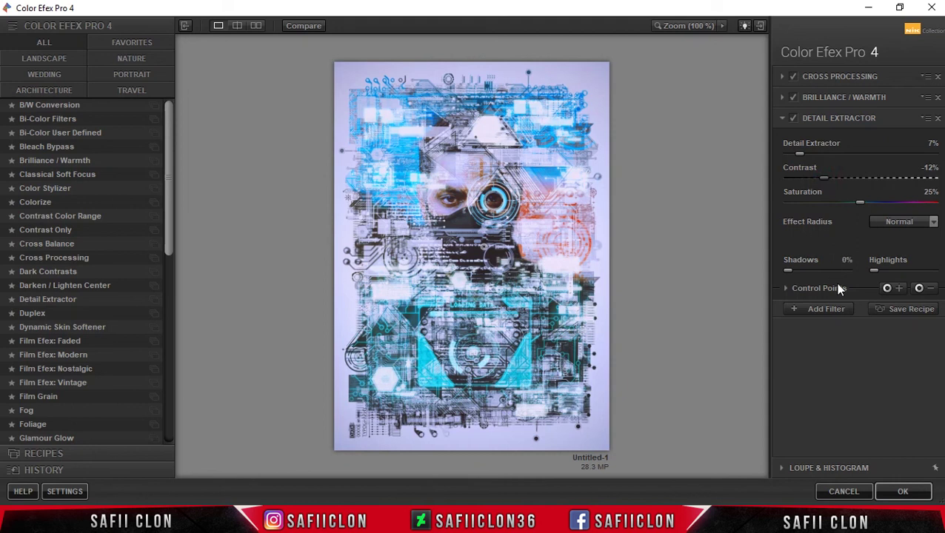
pyautogui.click(904, 495)
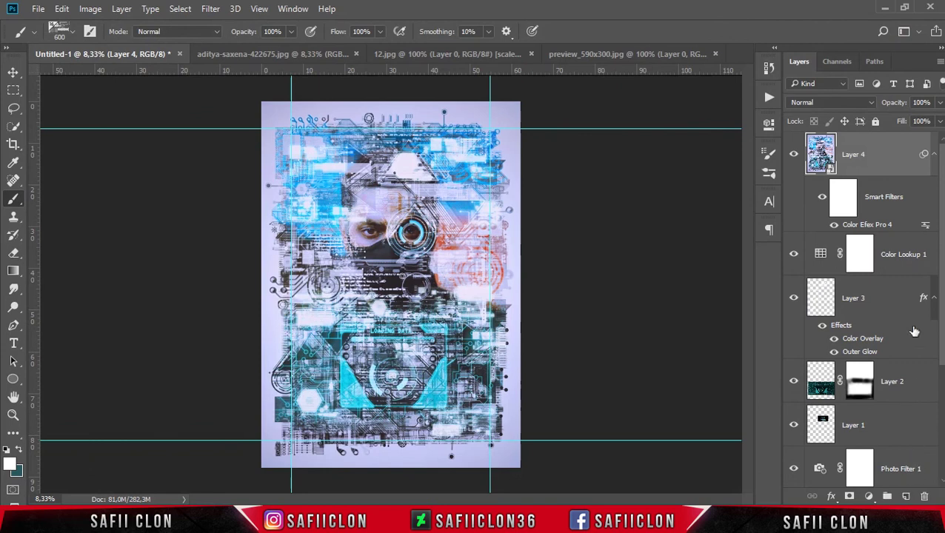
# Step: Rename Layer 4 to ALTERNATIVE COLOR
pyautogui.doubleClick(855, 155)
pyautogui.write('ALTERNATIVE COLOR')
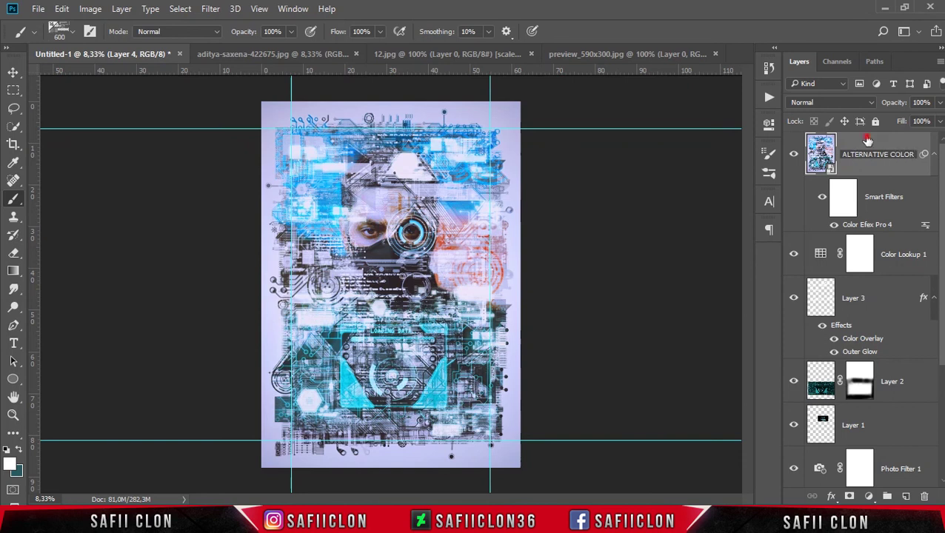
pyautogui.click(868, 141)
# Step: Toggle the ALTERNATIVE COLOR layer's visibility repeatedly to compare the poster with and without the grade
pyautogui.click(795, 156)
pyautogui.click(794, 155)
pyautogui.click(794, 155)
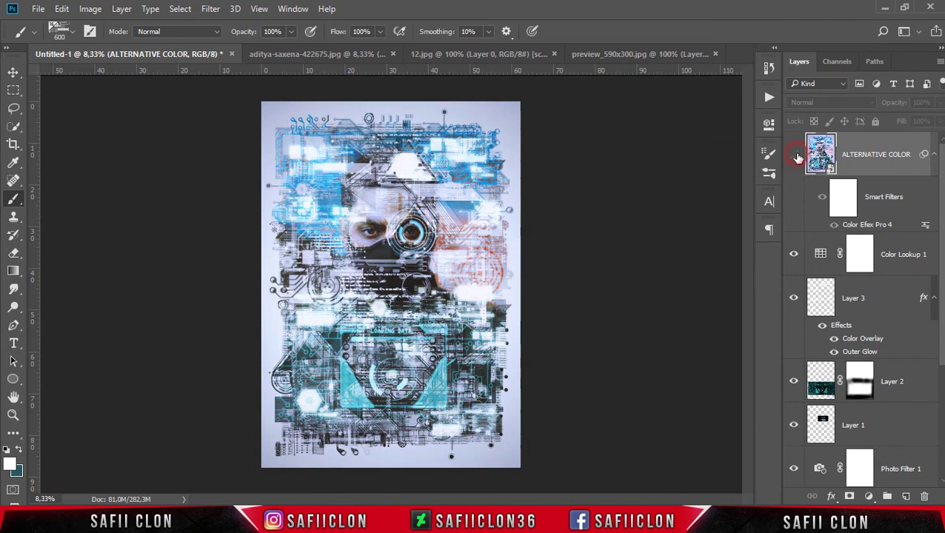
pyautogui.click(795, 155)
pyautogui.click(795, 155)
pyautogui.click(795, 155)
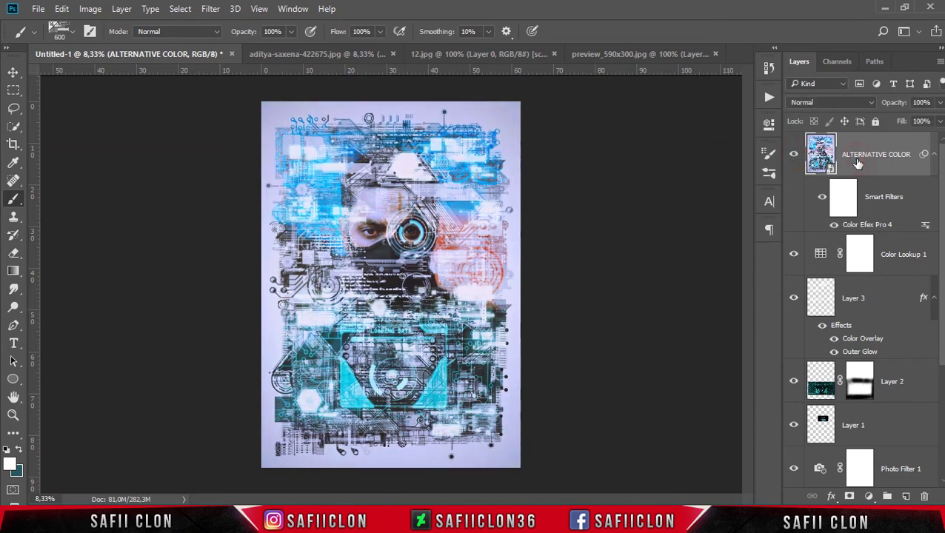
pyautogui.hotkey('ctrl', '+')
pyautogui.hotkey('ctrl', '+')
pyautogui.hotkey('ctrl', '+')
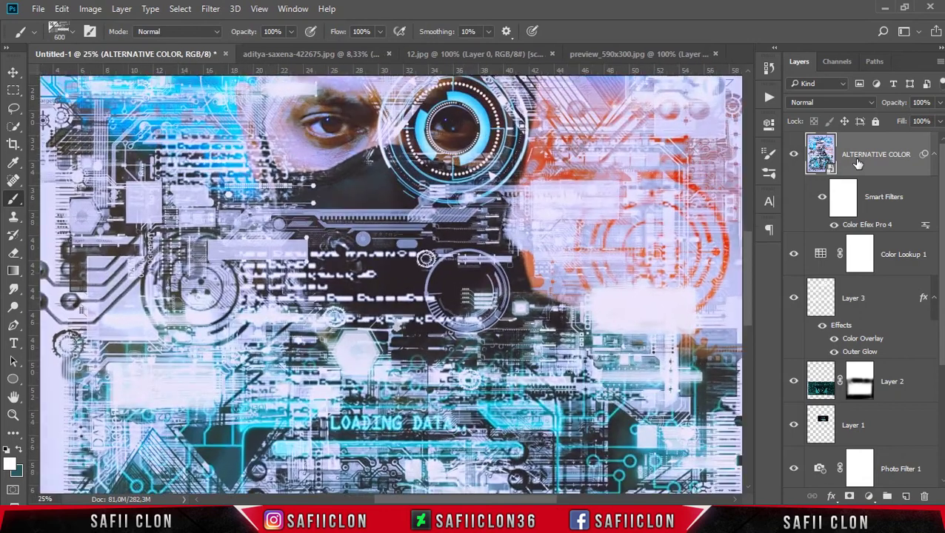
pyautogui.moveTo(748, 249)
pyautogui.mouseDown()
pyautogui.moveTo(750, 220)
pyautogui.moveTo(751, 298)
pyautogui.mouseUp()
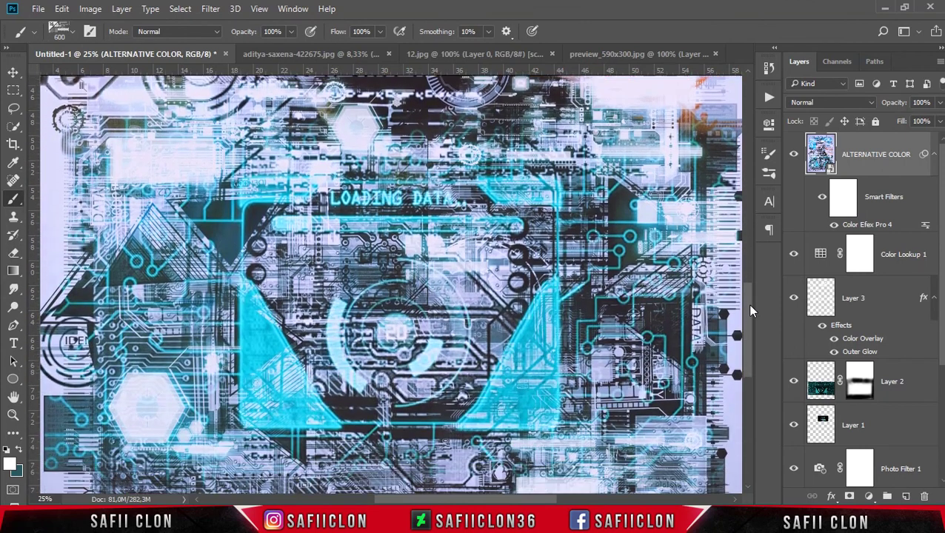
pyautogui.moveTo(751, 298); pyautogui.dragTo(745, 315)
pyautogui.hotkey('ctrl', '-')
pyautogui.hotkey('ctrl', '-')
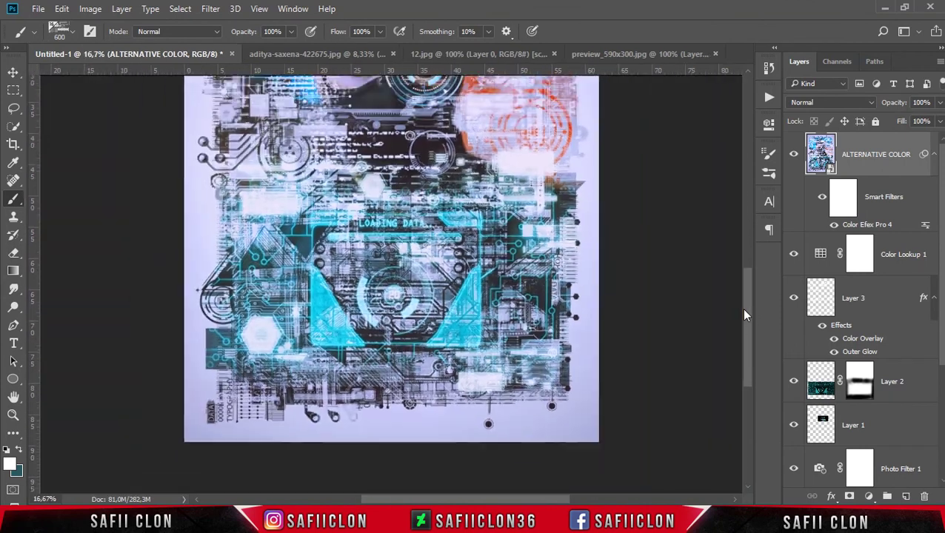
pyautogui.hotkey('ctrl', '-')
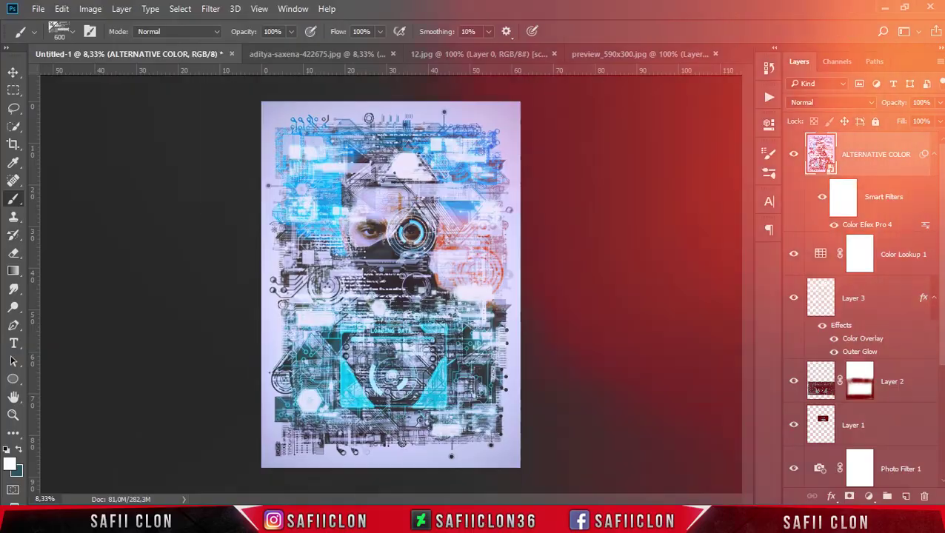